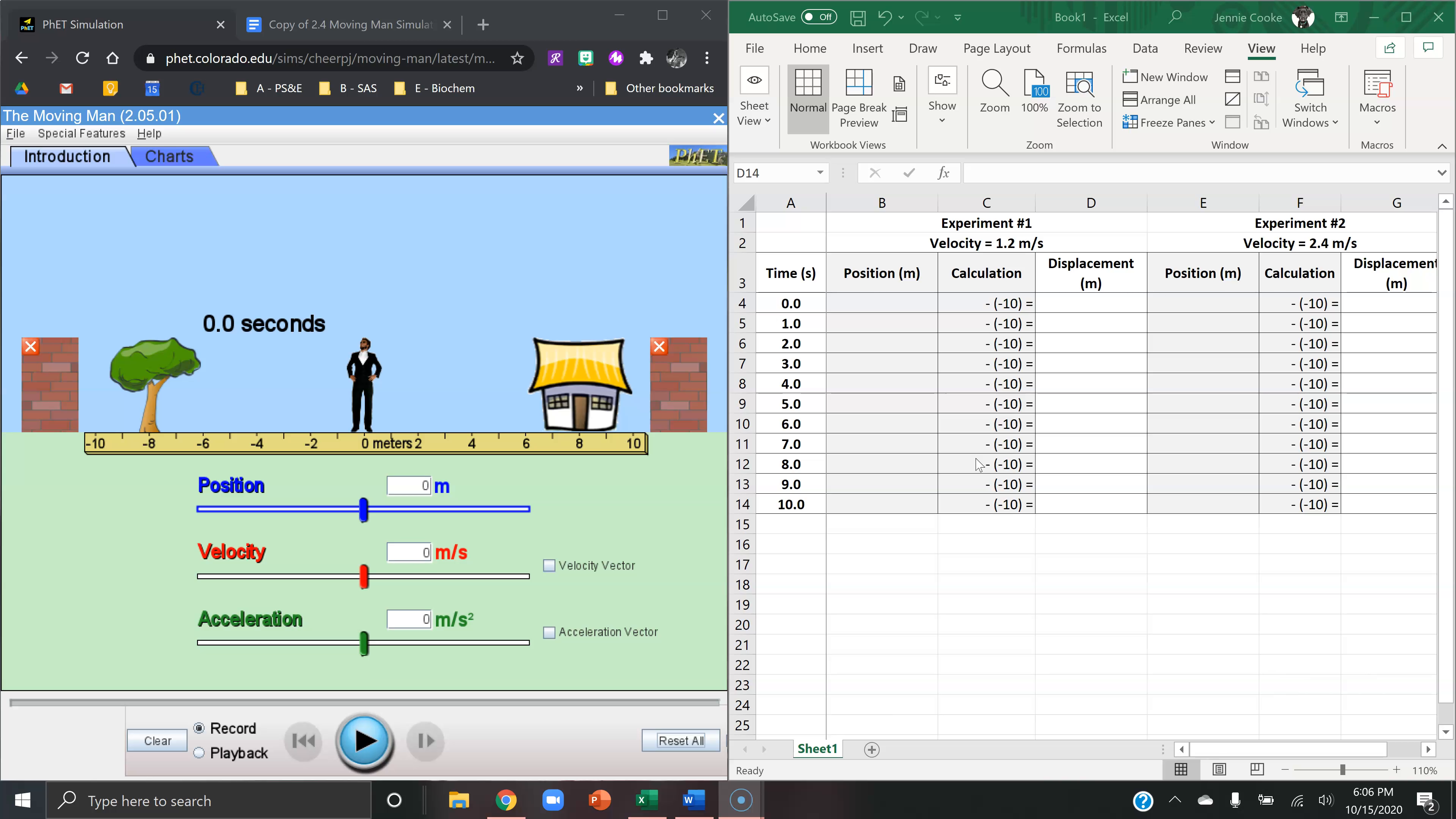
# Step: Set the man's starting position to -10 m and his velocity to 1.2 m/s in the simulation
pyautogui.click(425, 488)
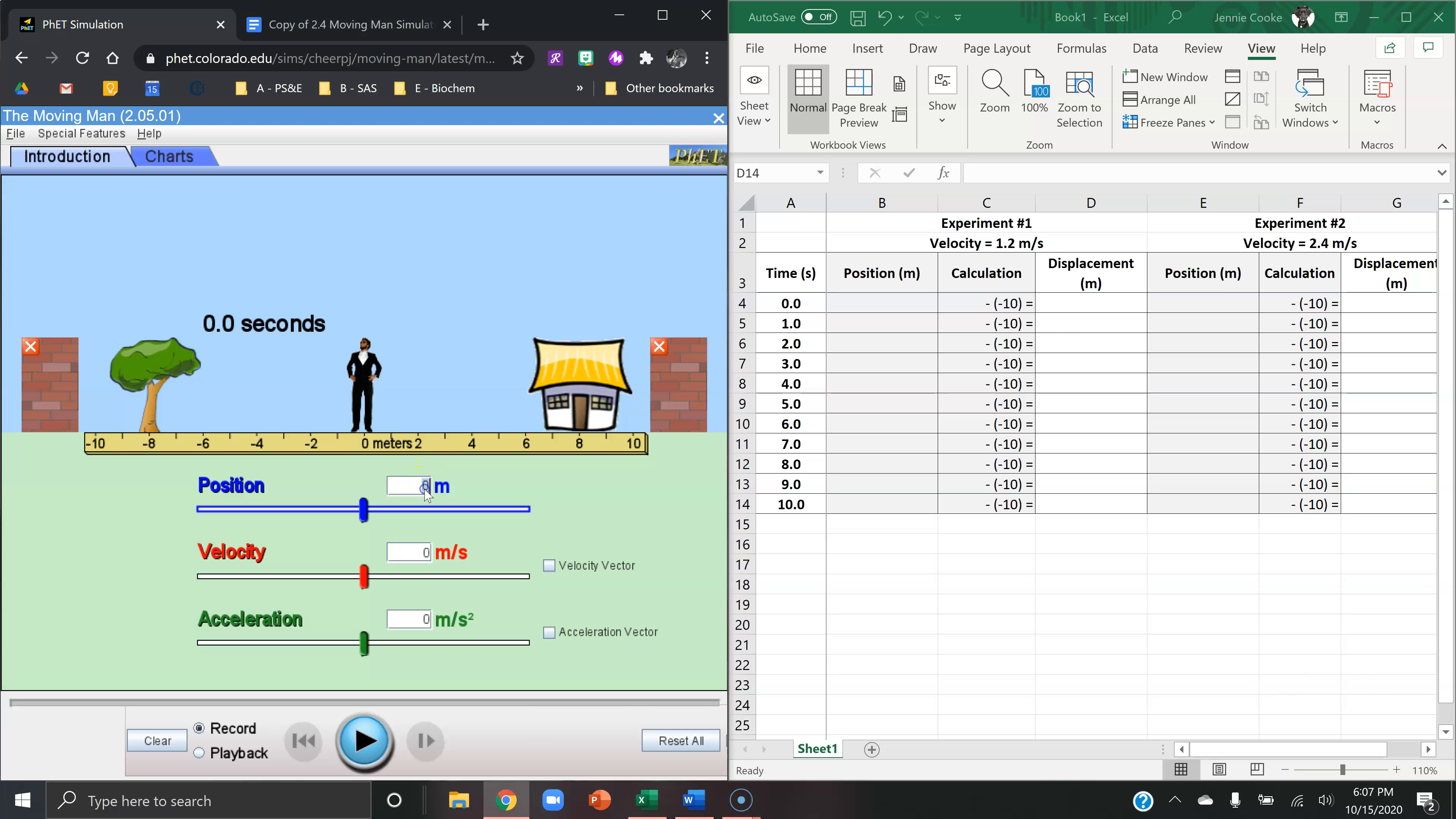
pyautogui.write('-10')
pyautogui.click(420, 560)
pyautogui.write('1.2')
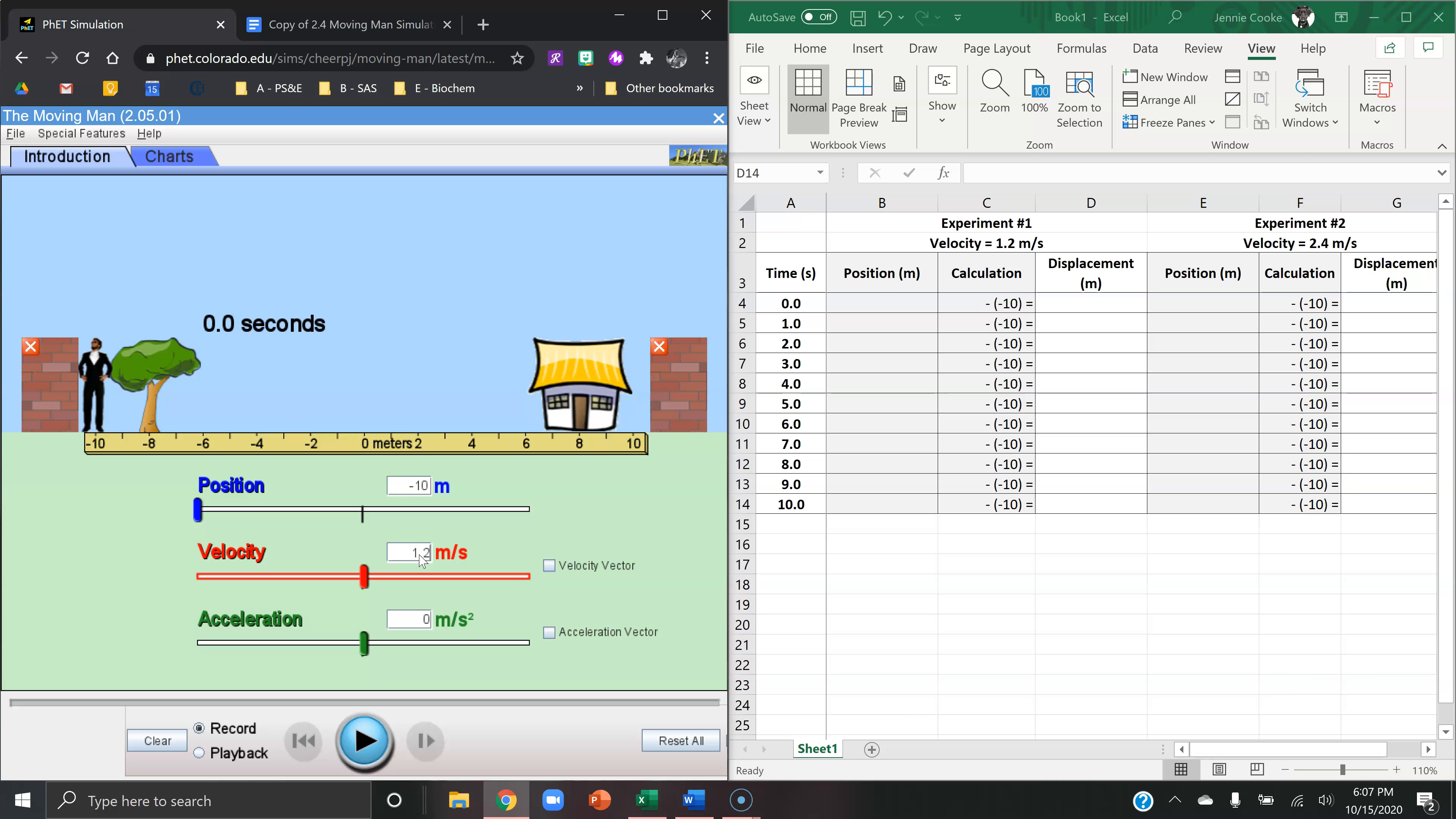
# Step: Record the man's run until he reaches the wall beside the house, stop it, and switch to Playback mode
pyautogui.click(365, 753)
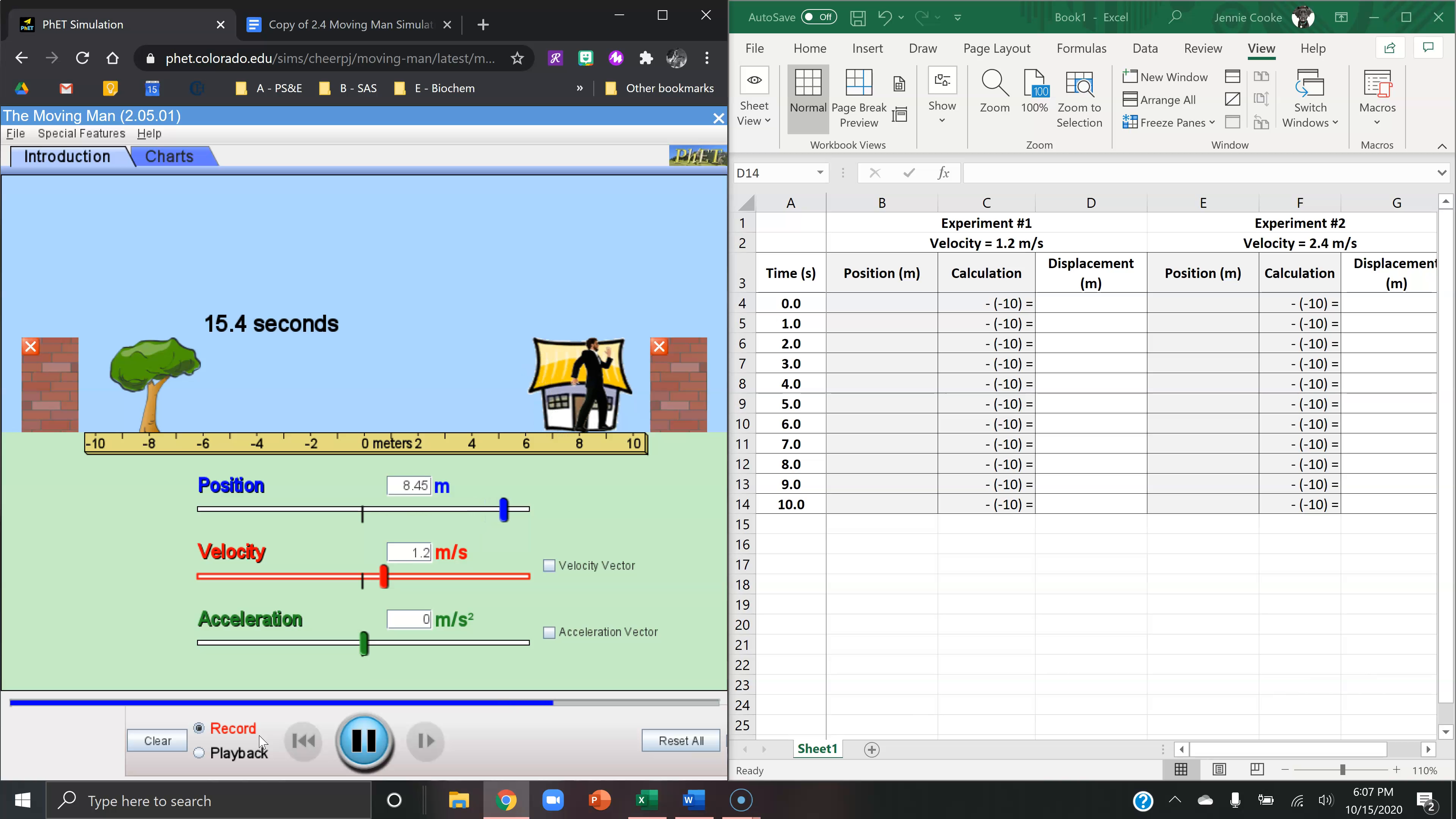
pyautogui.click(364, 747)
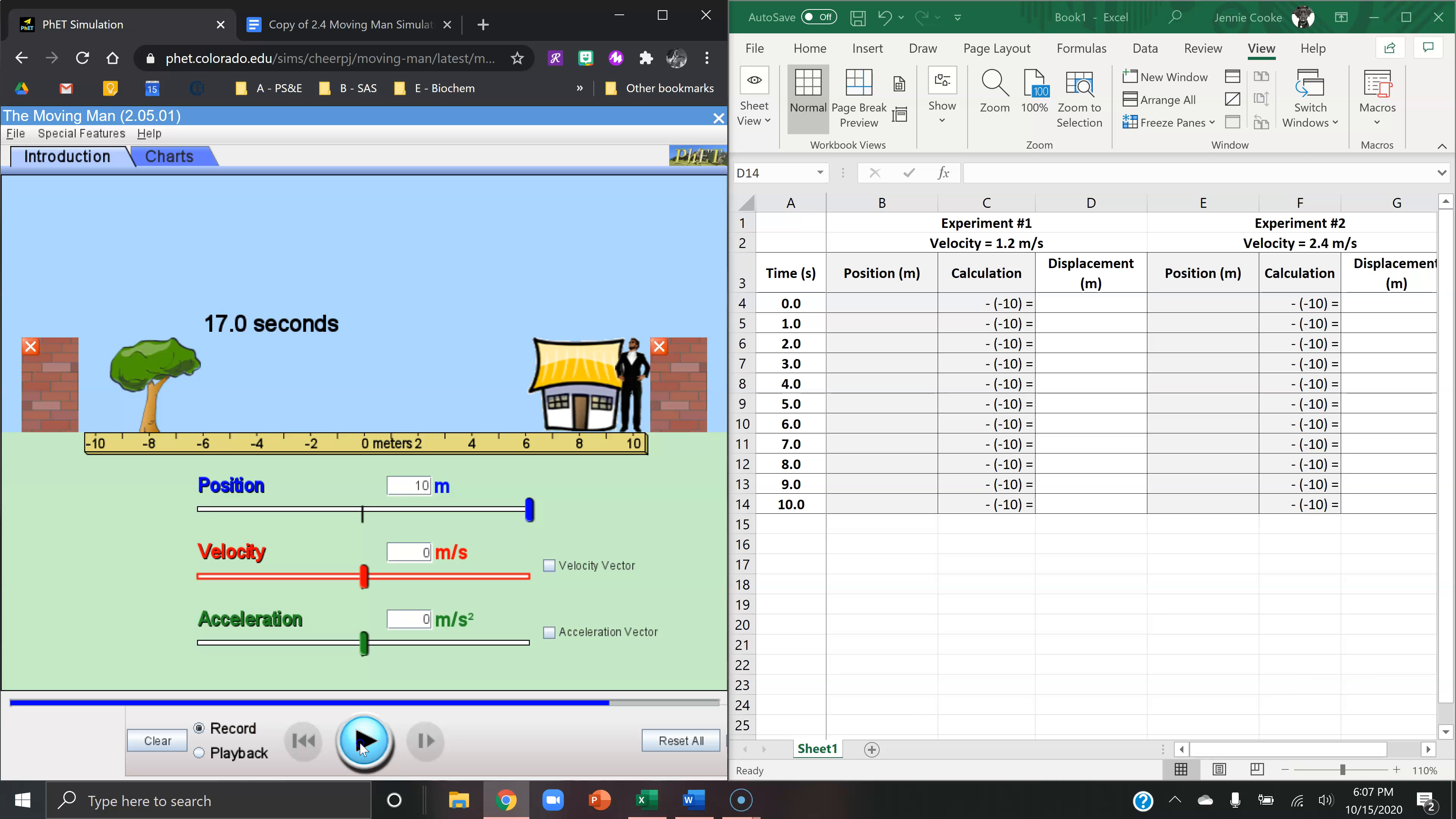
pyautogui.click(222, 755)
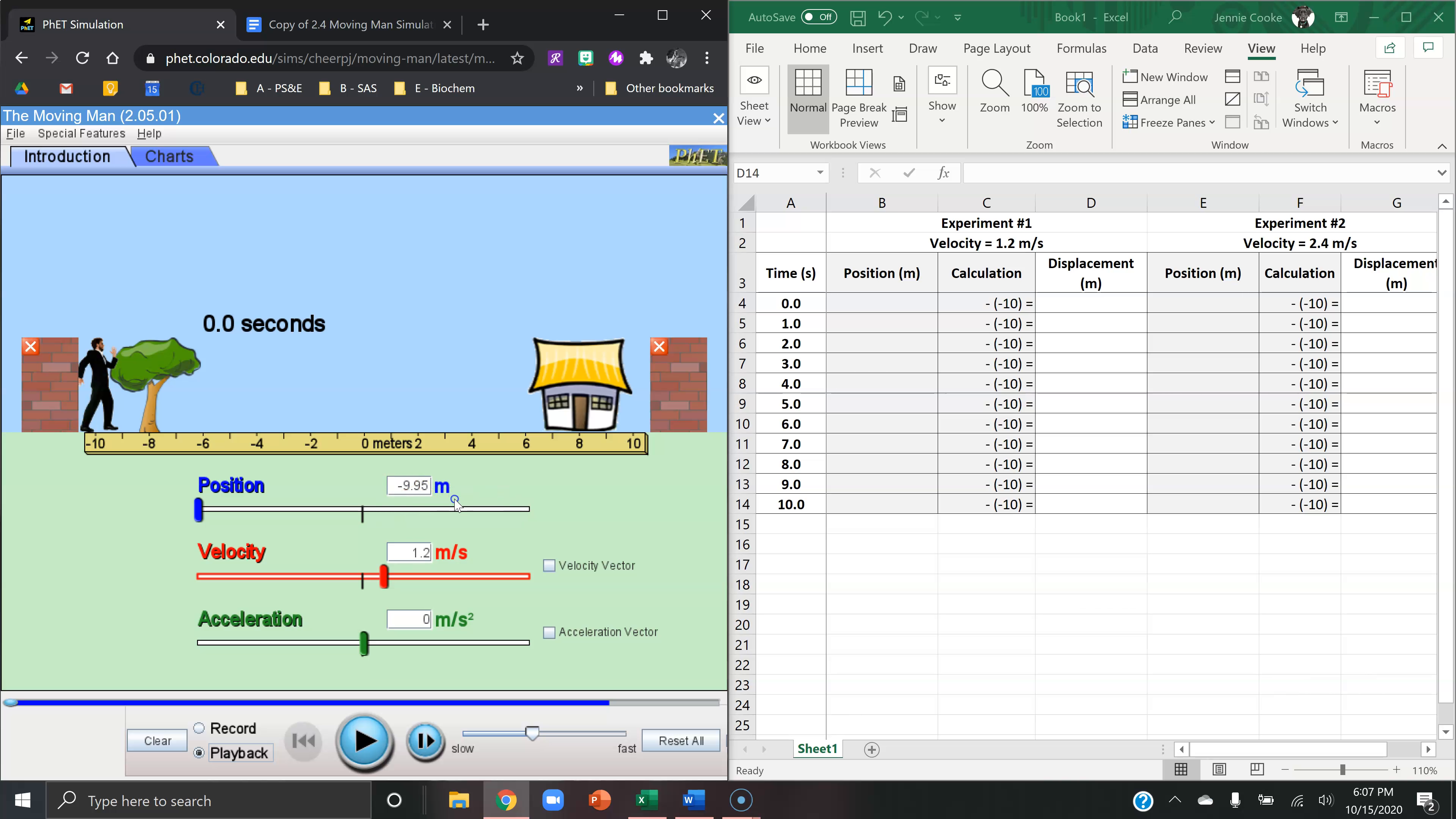
# Step: In the Excel sheet, enter position -10 and displacement 0 for 0.0 s under Experiment #1
pyautogui.click(890, 299)
pyautogui.press('BackSpace')
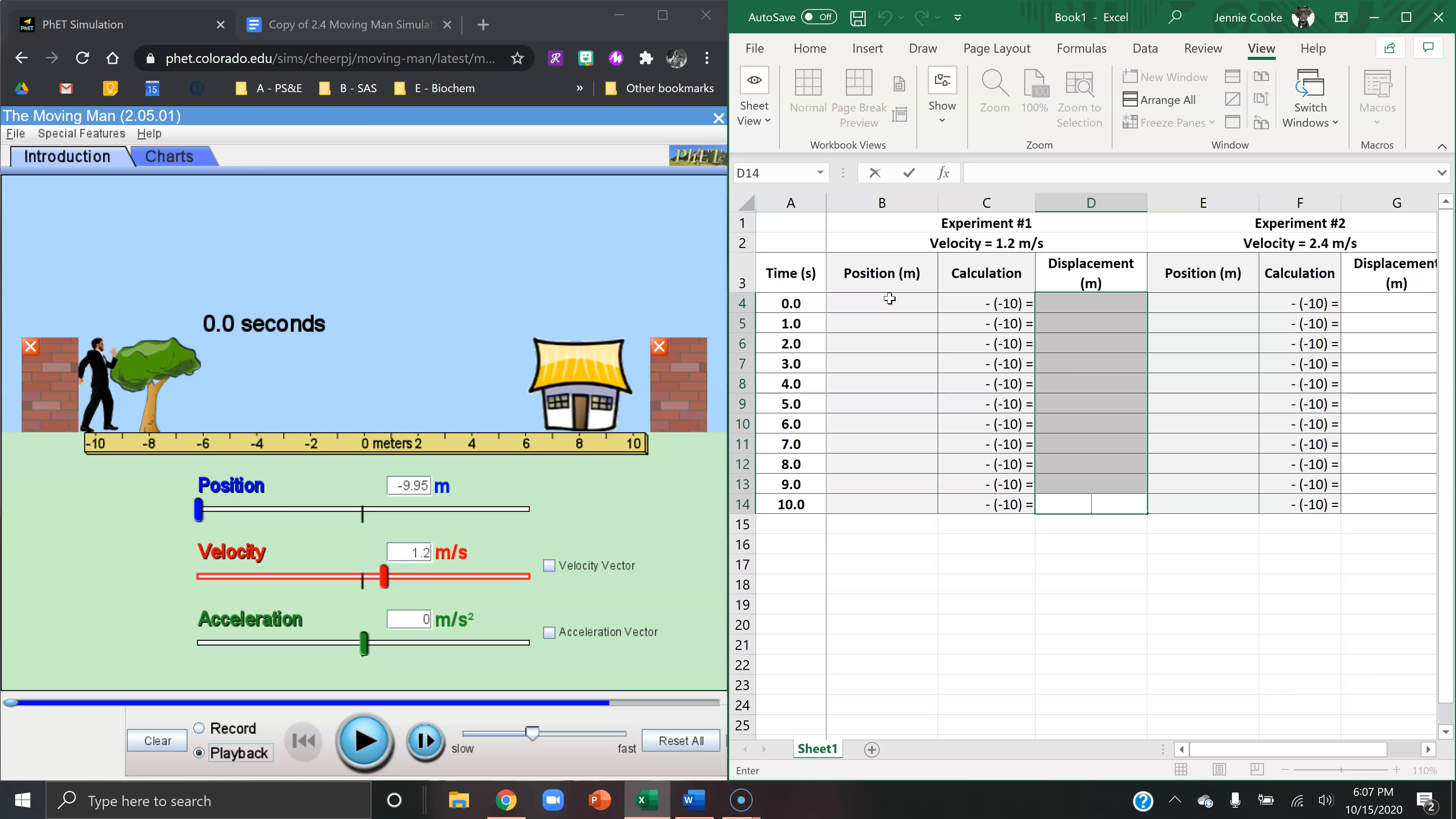
pyautogui.click(889, 299)
pyautogui.write('-10')
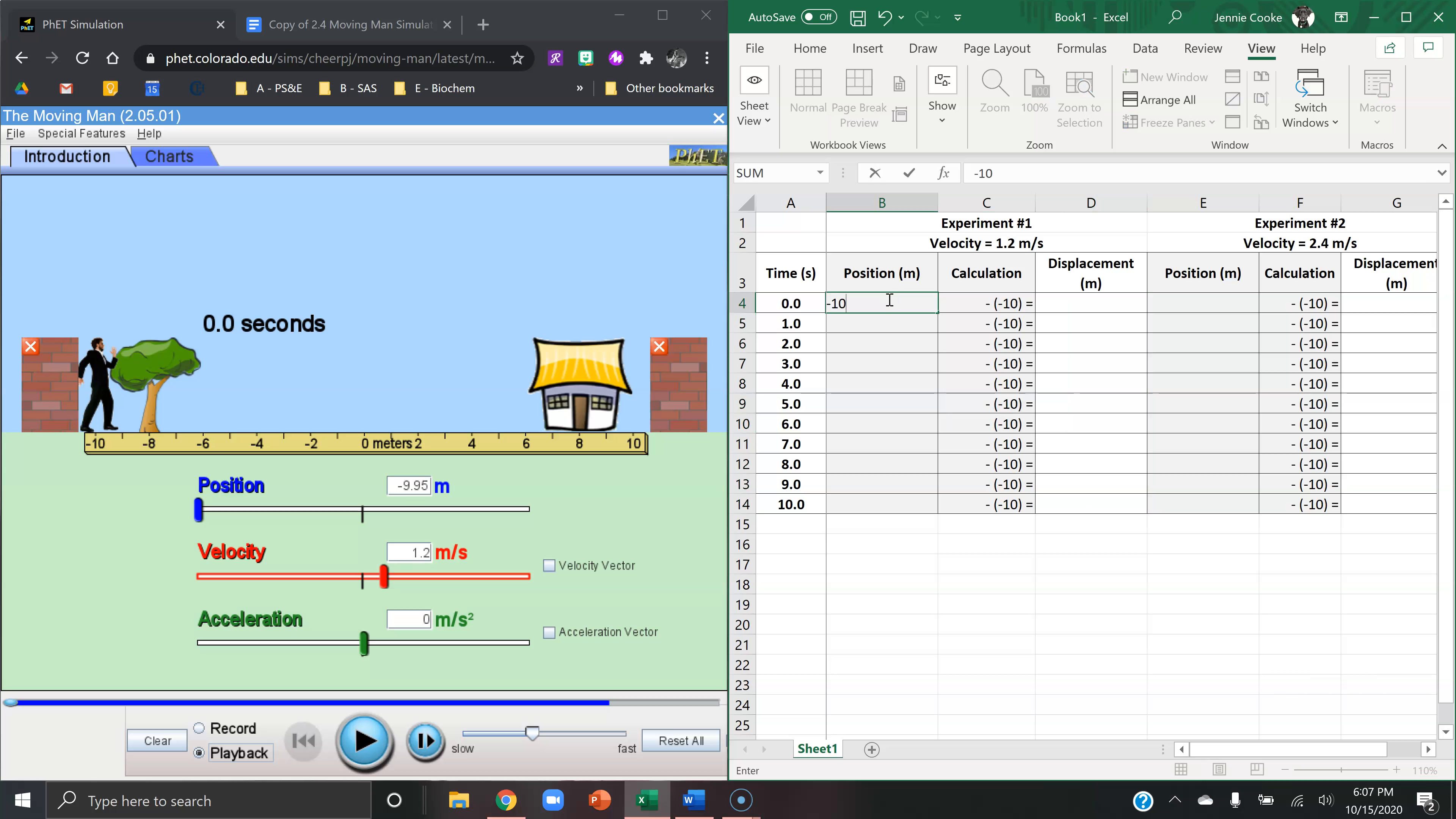
pyautogui.press('Tab')
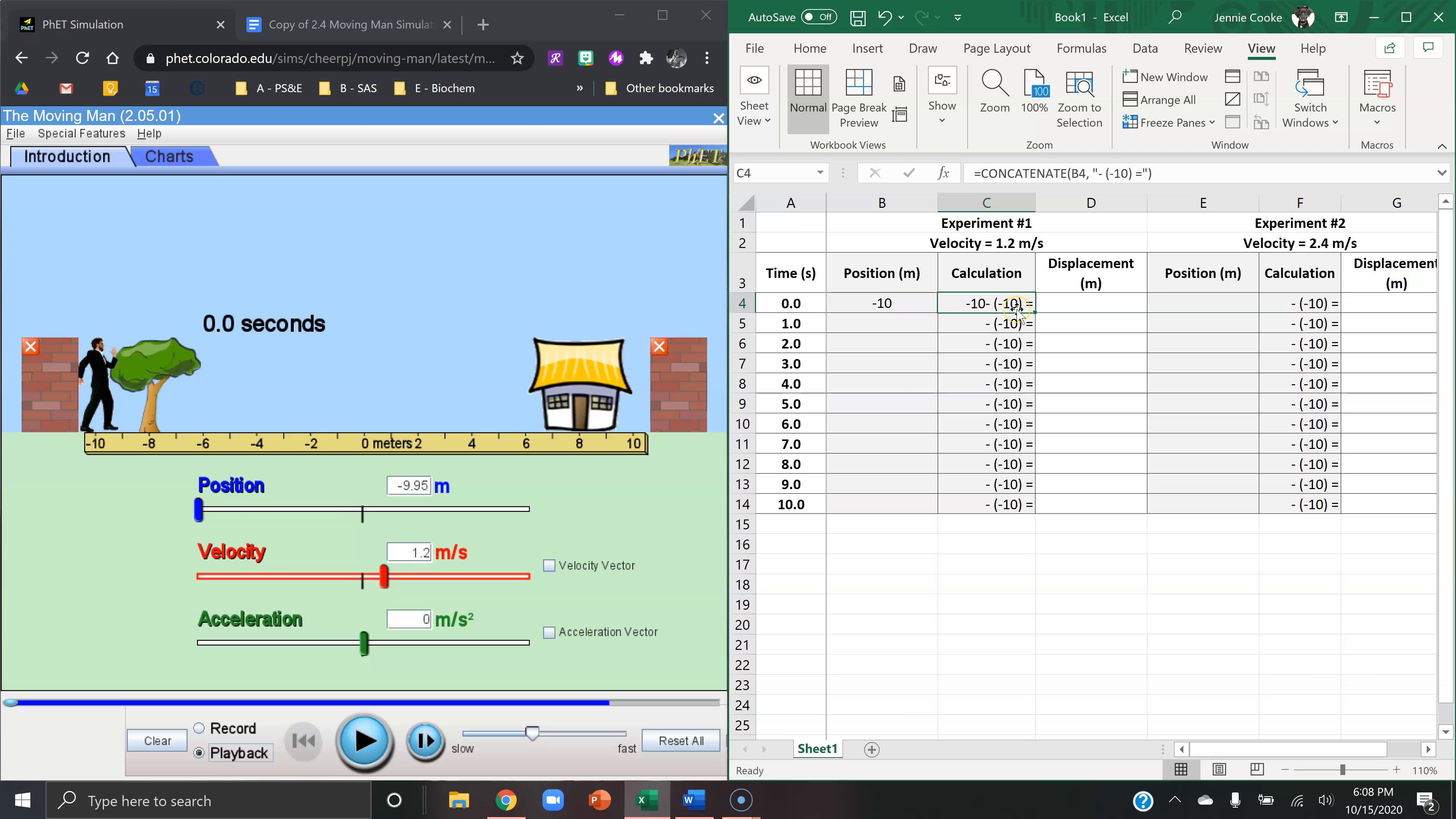
pyautogui.click(1082, 307)
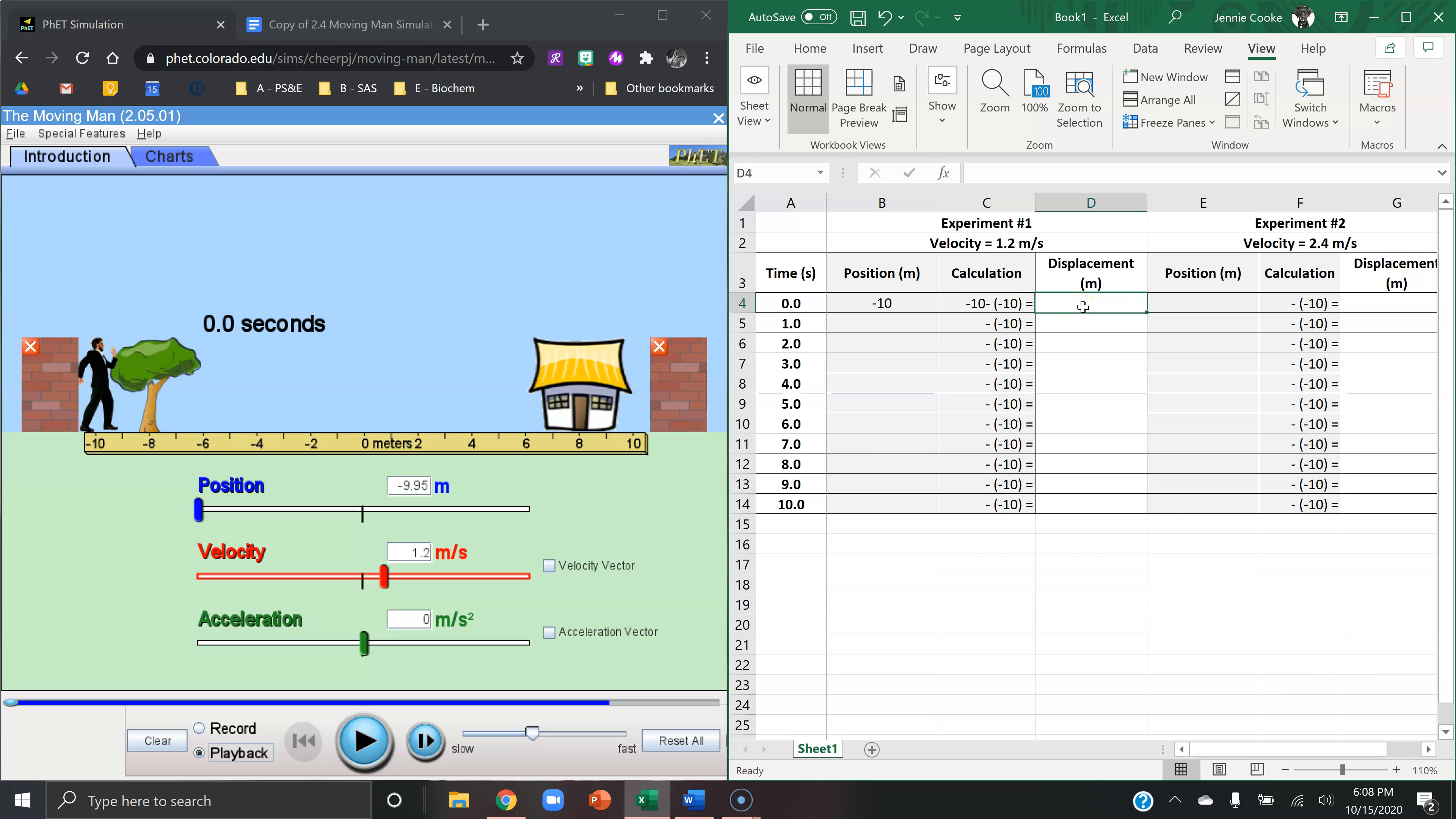
pyautogui.write('0')
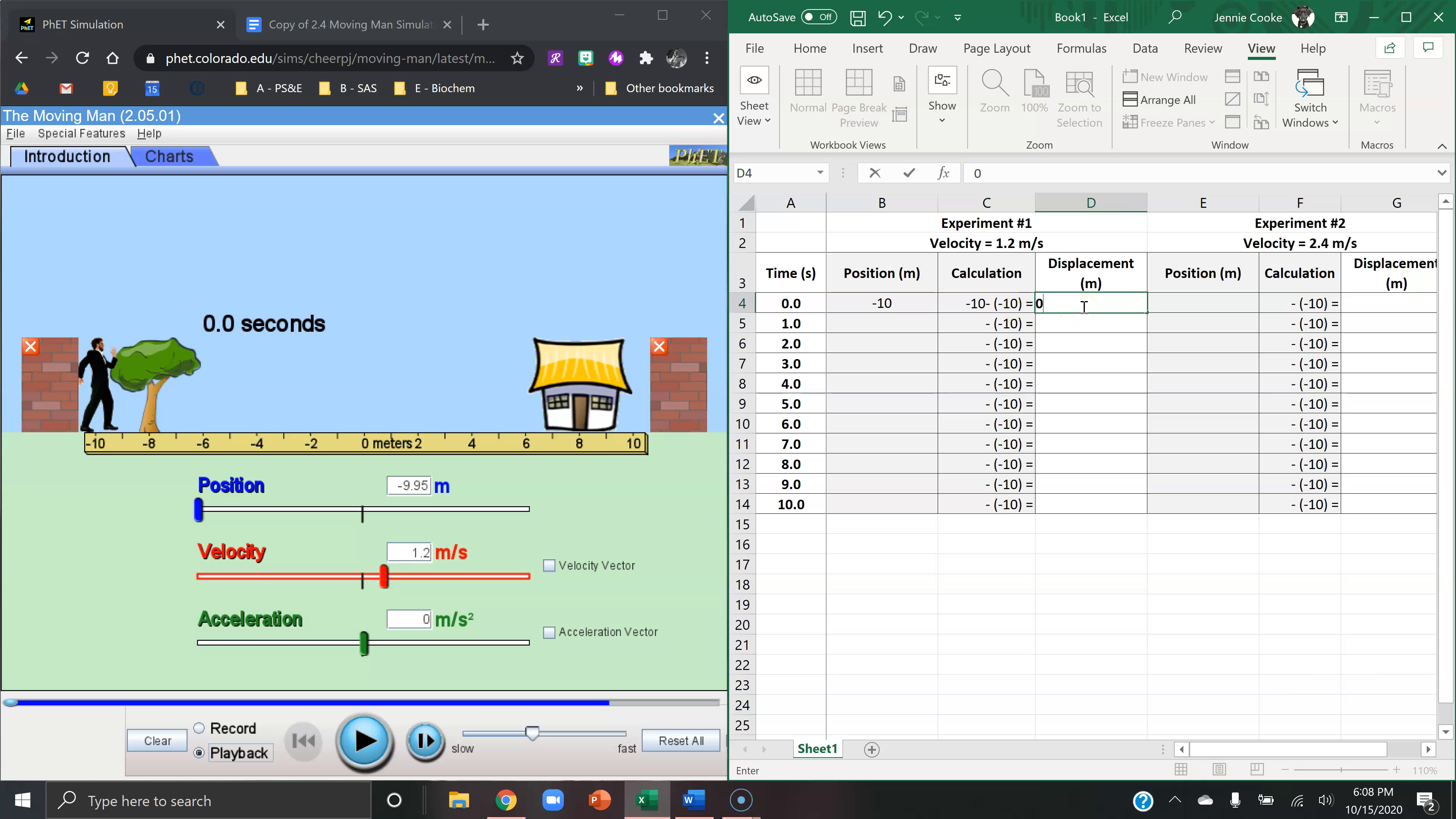
pyautogui.press('Return')
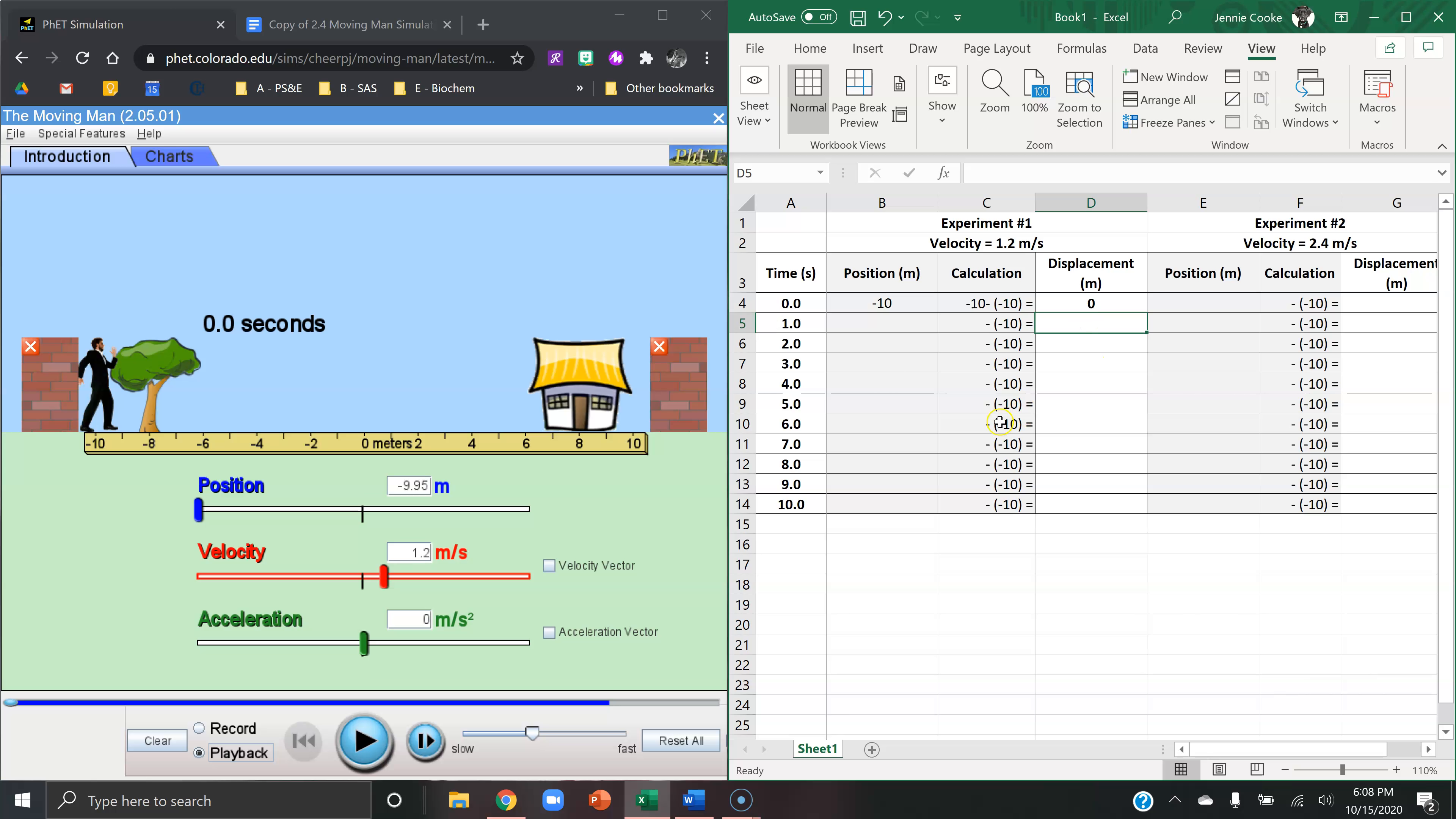
# Step: In the Moving Man simulation, set playback to the slowest speed and play the recording up to 1.0 seconds
pyautogui.moveTo(533, 741); pyautogui.dragTo(462, 736)
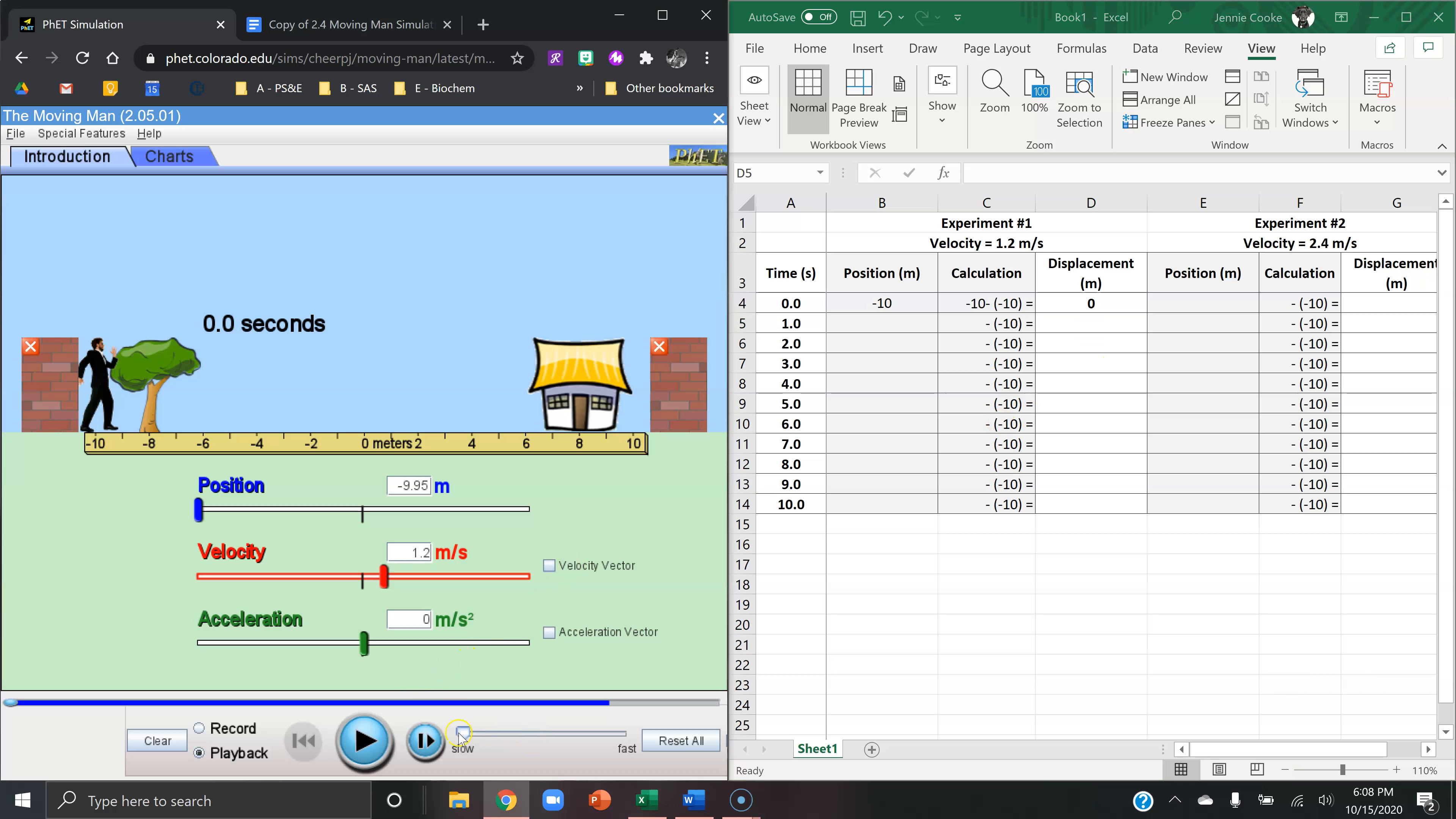
pyautogui.click(378, 744)
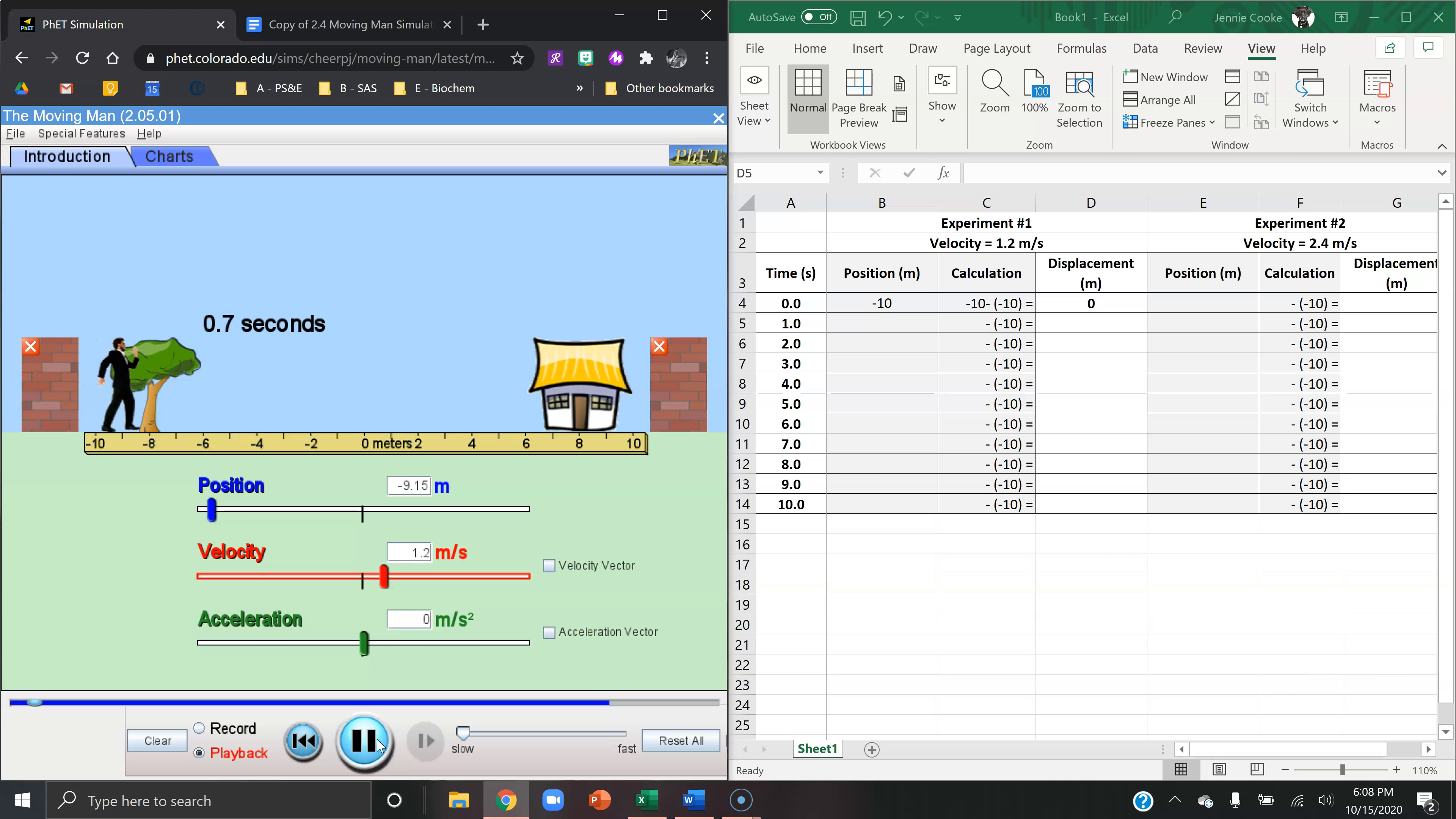
pyautogui.click(378, 744)
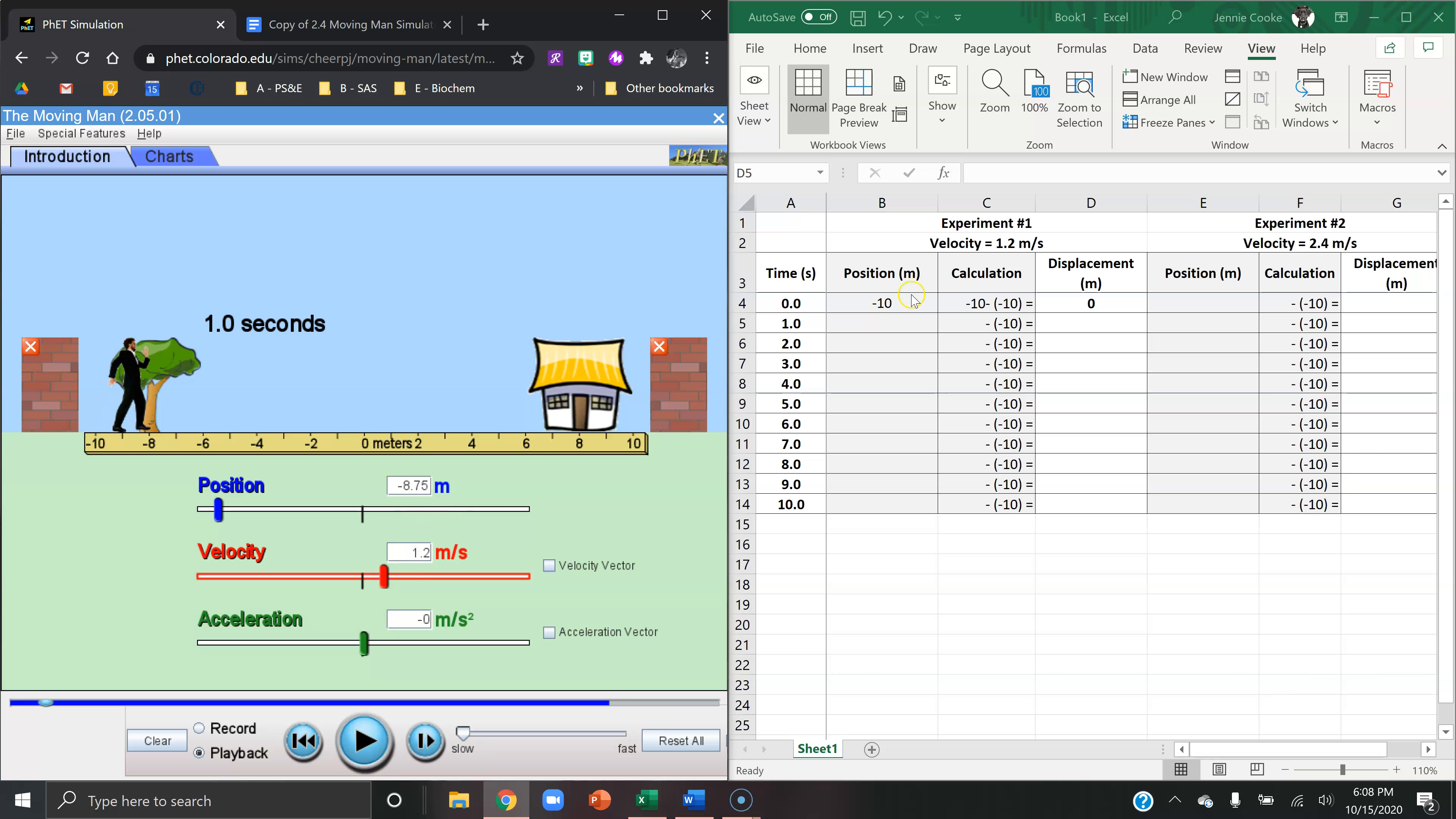
# Step: In the Excel sheet, enter position -8.75 and displacement 1.25 for 1.0 s under Experiment #1
pyautogui.click(883, 323)
pyautogui.write('-8.75')
pyautogui.press('Tab')
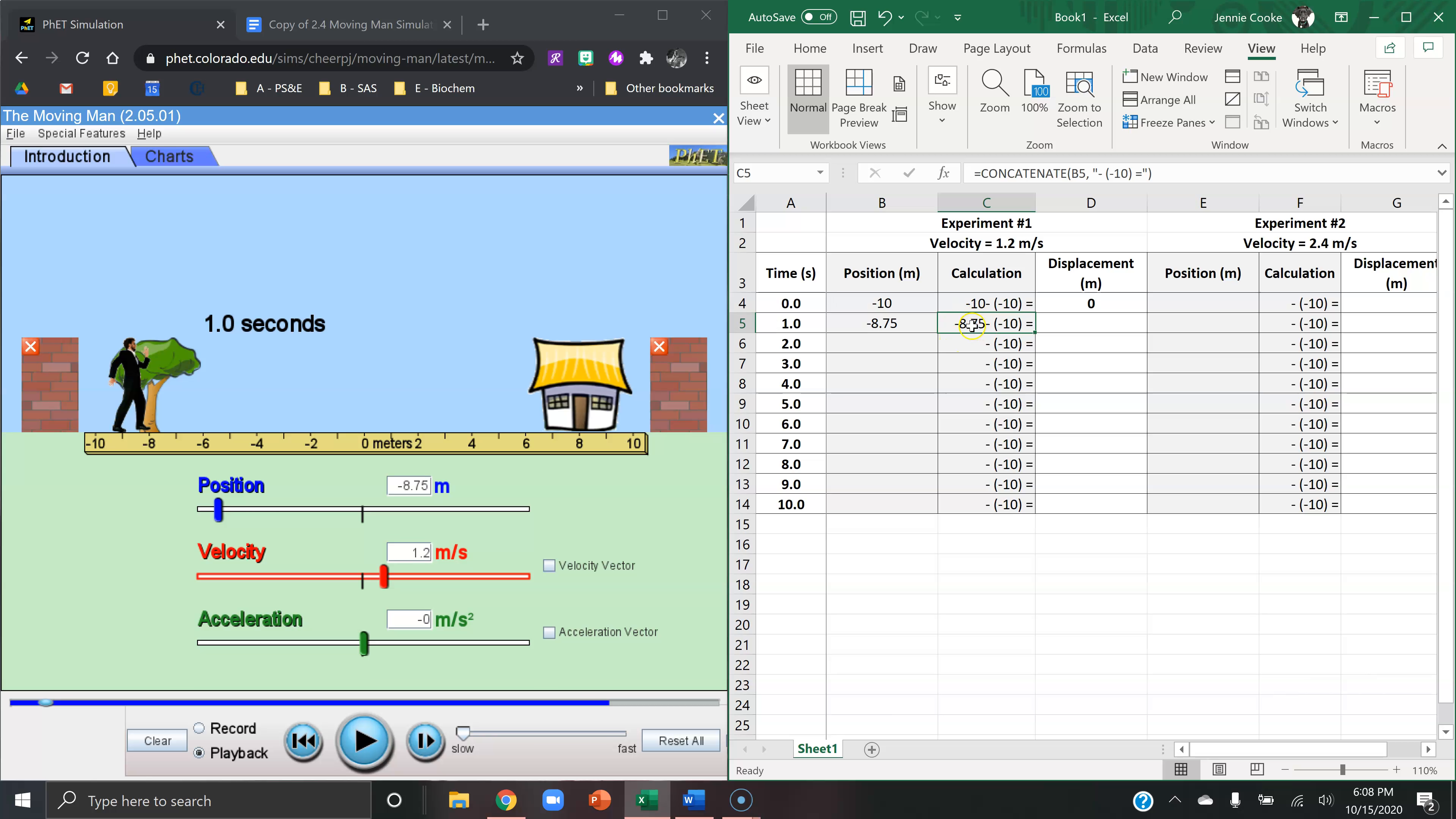
pyautogui.click(1078, 320)
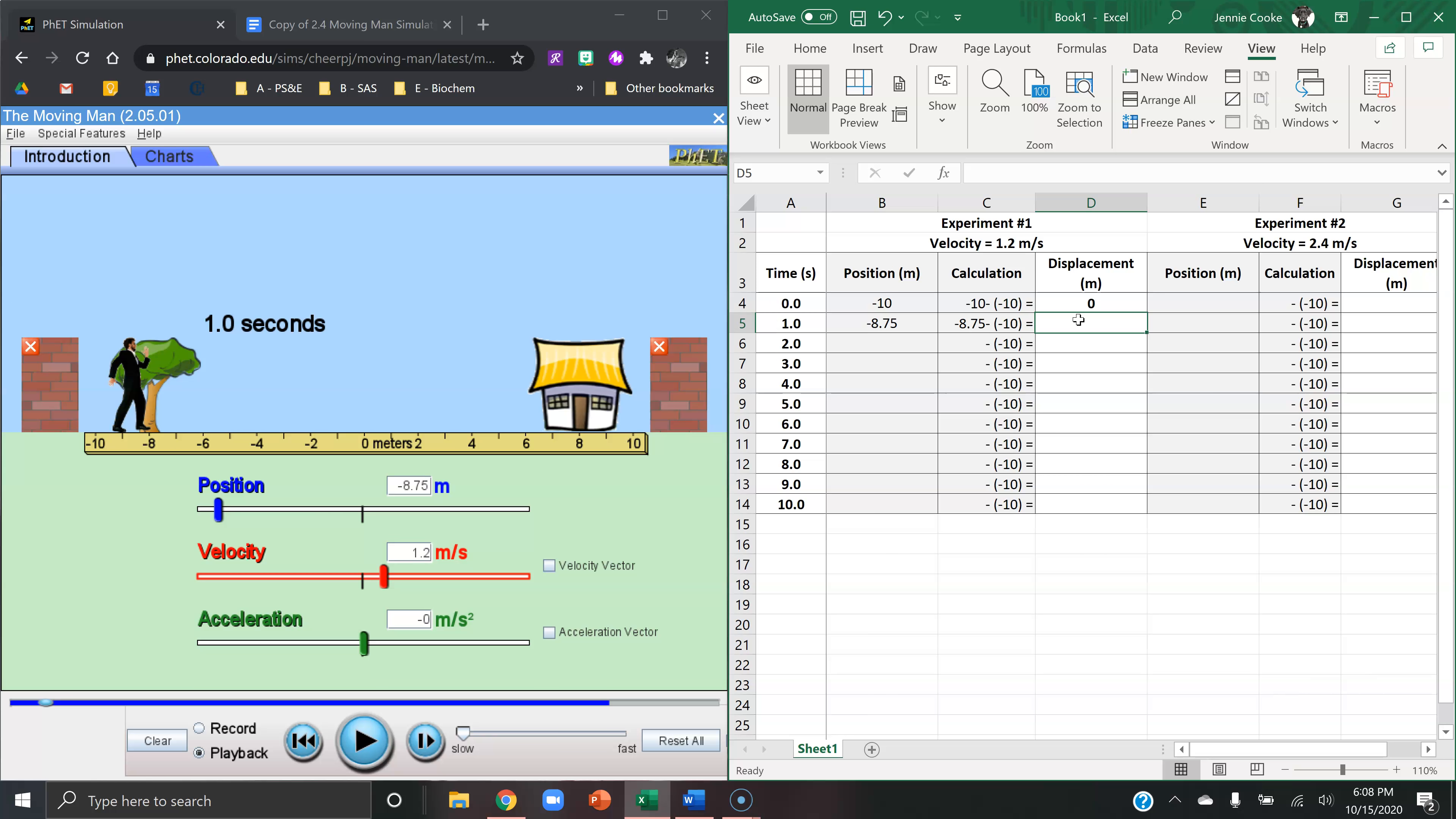
pyautogui.write('1.25')
pyautogui.press('Return')
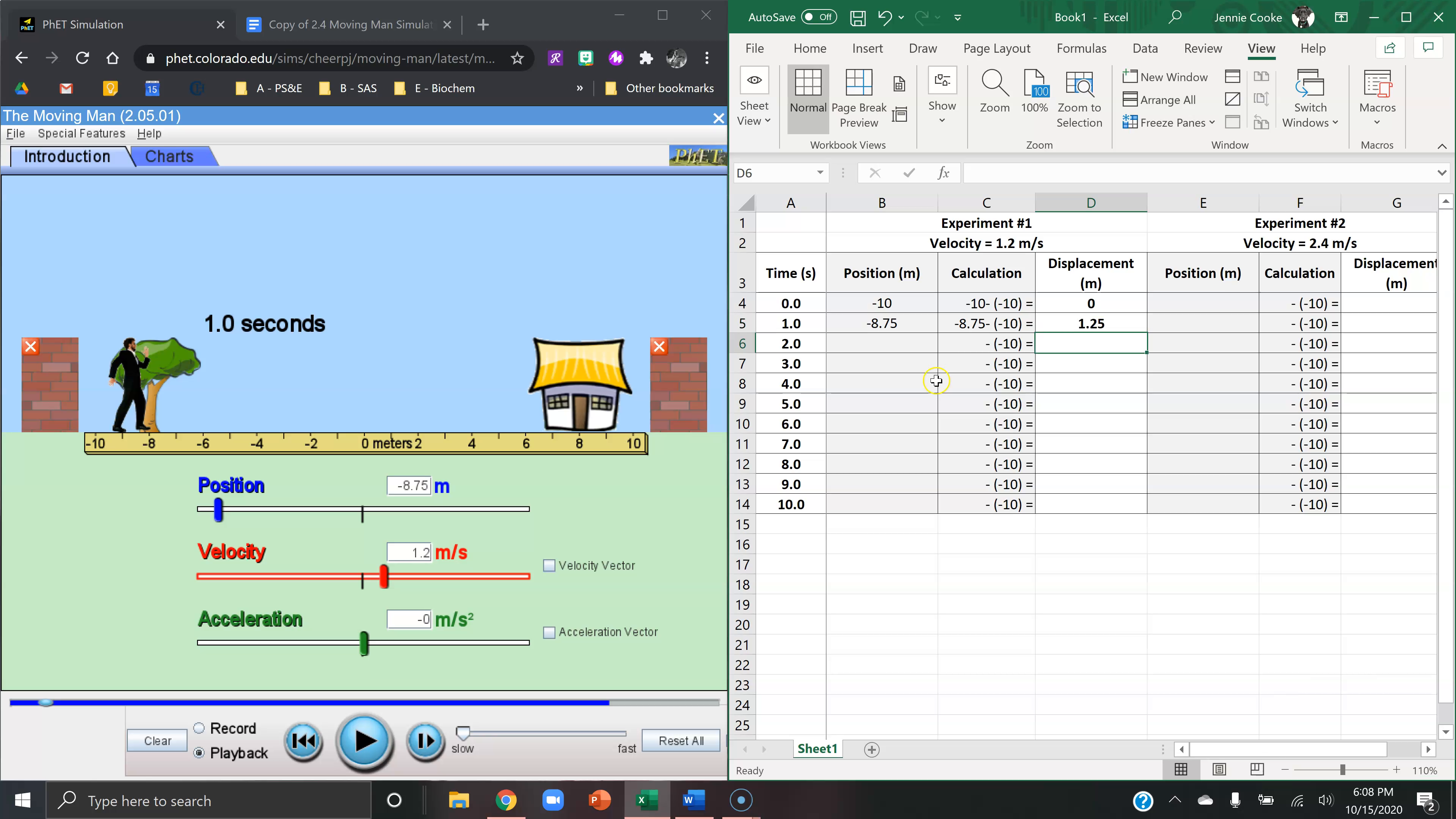
# Step: Advance the simulation playback to 2.0 seconds and enter position -7.6 and displacement 2.4 in Excel's Experiment #1 row for that time
pyautogui.click(365, 743)
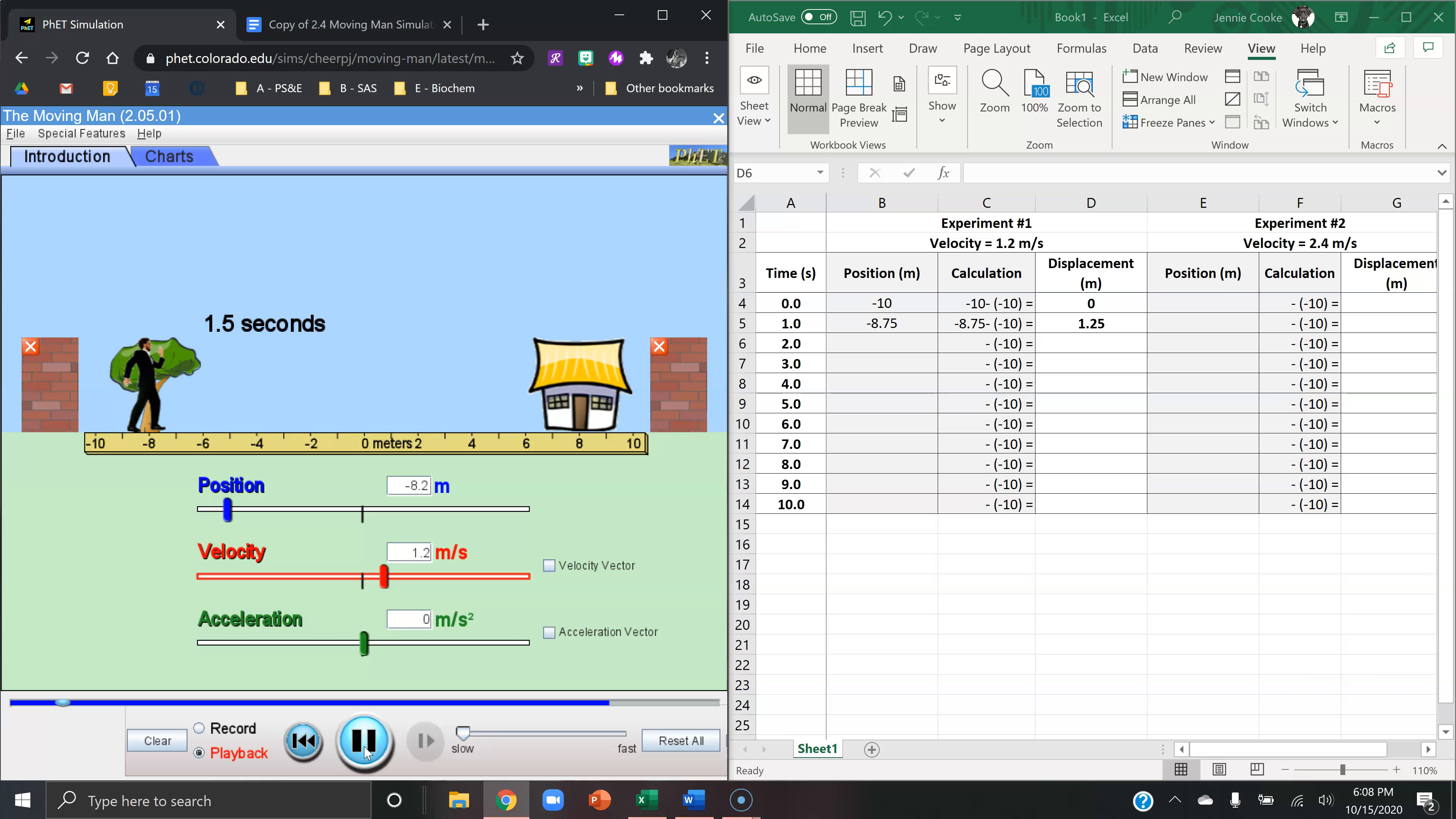
pyautogui.click(365, 745)
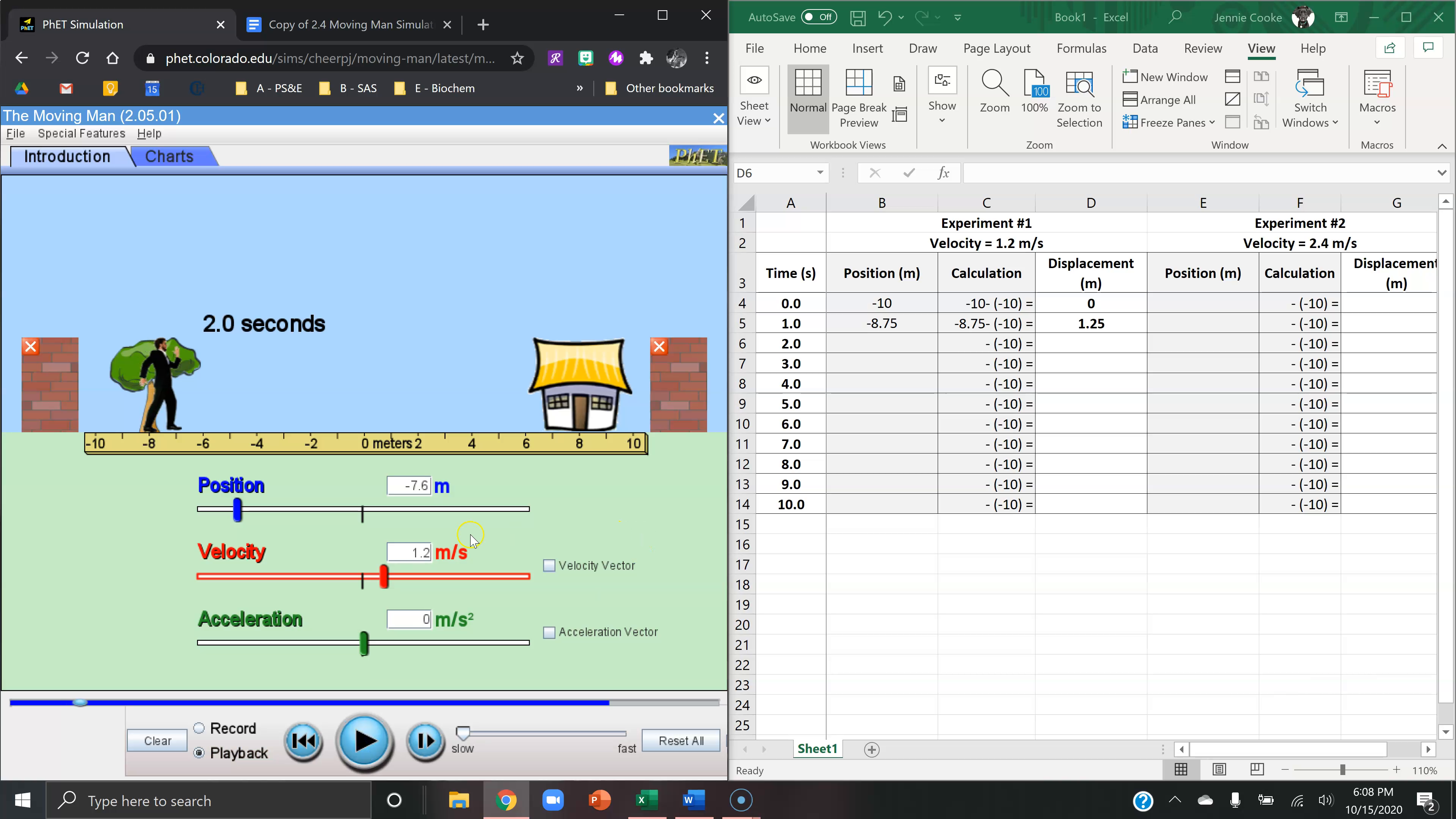
pyautogui.click(901, 343)
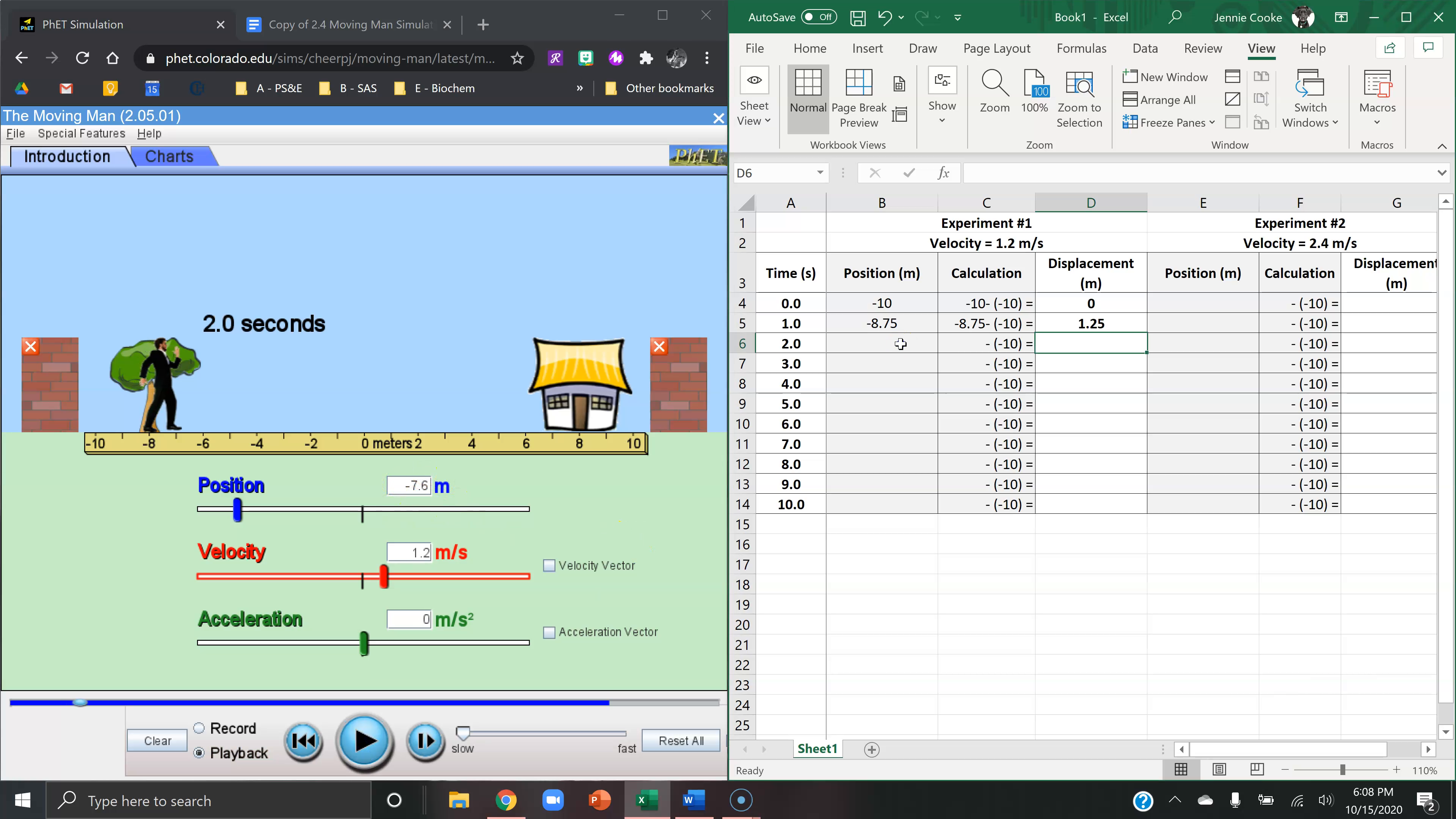
pyautogui.write('-')
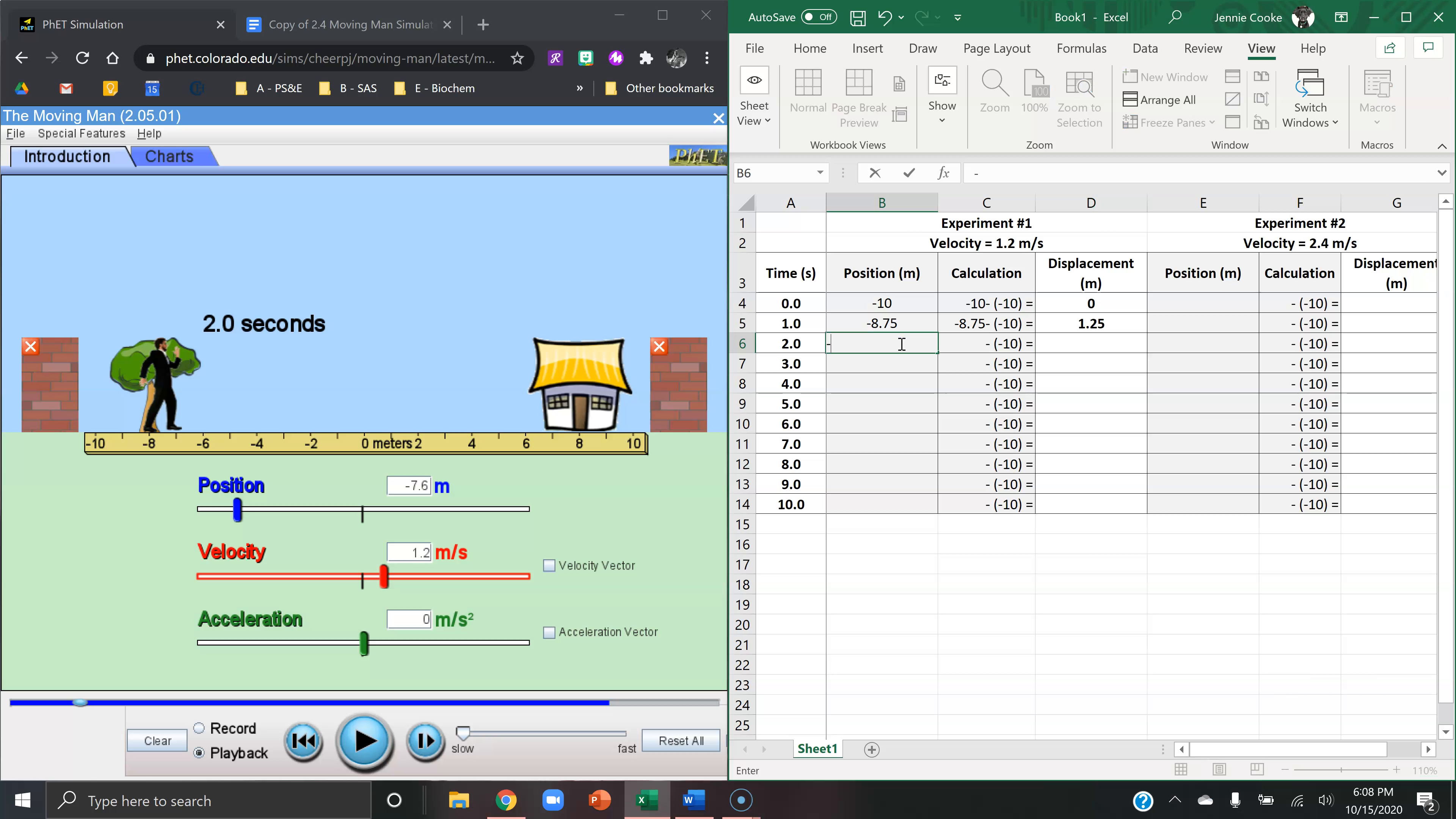
pyautogui.write('7.6')
pyautogui.press('Tab')
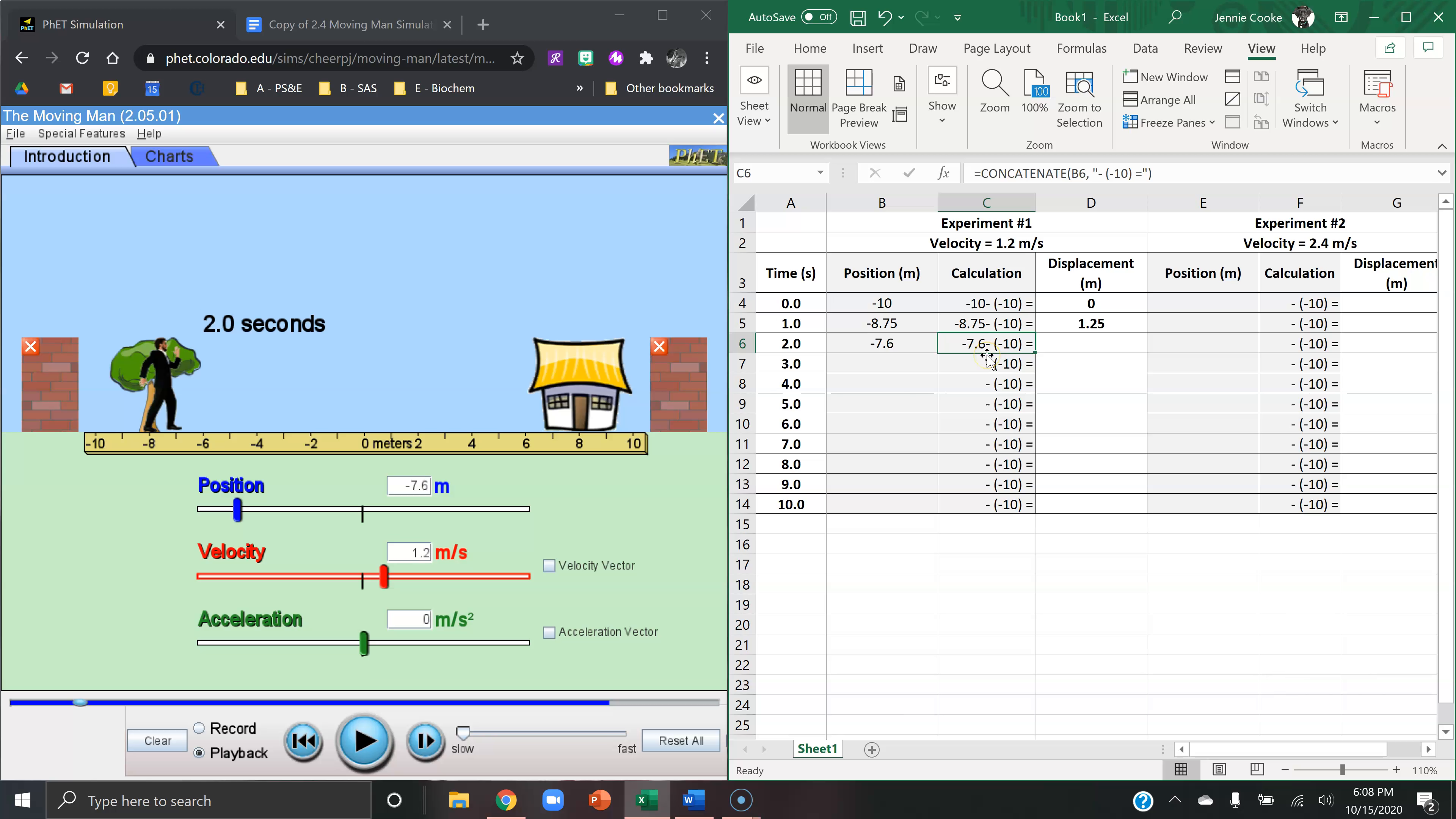
pyautogui.click(1068, 342)
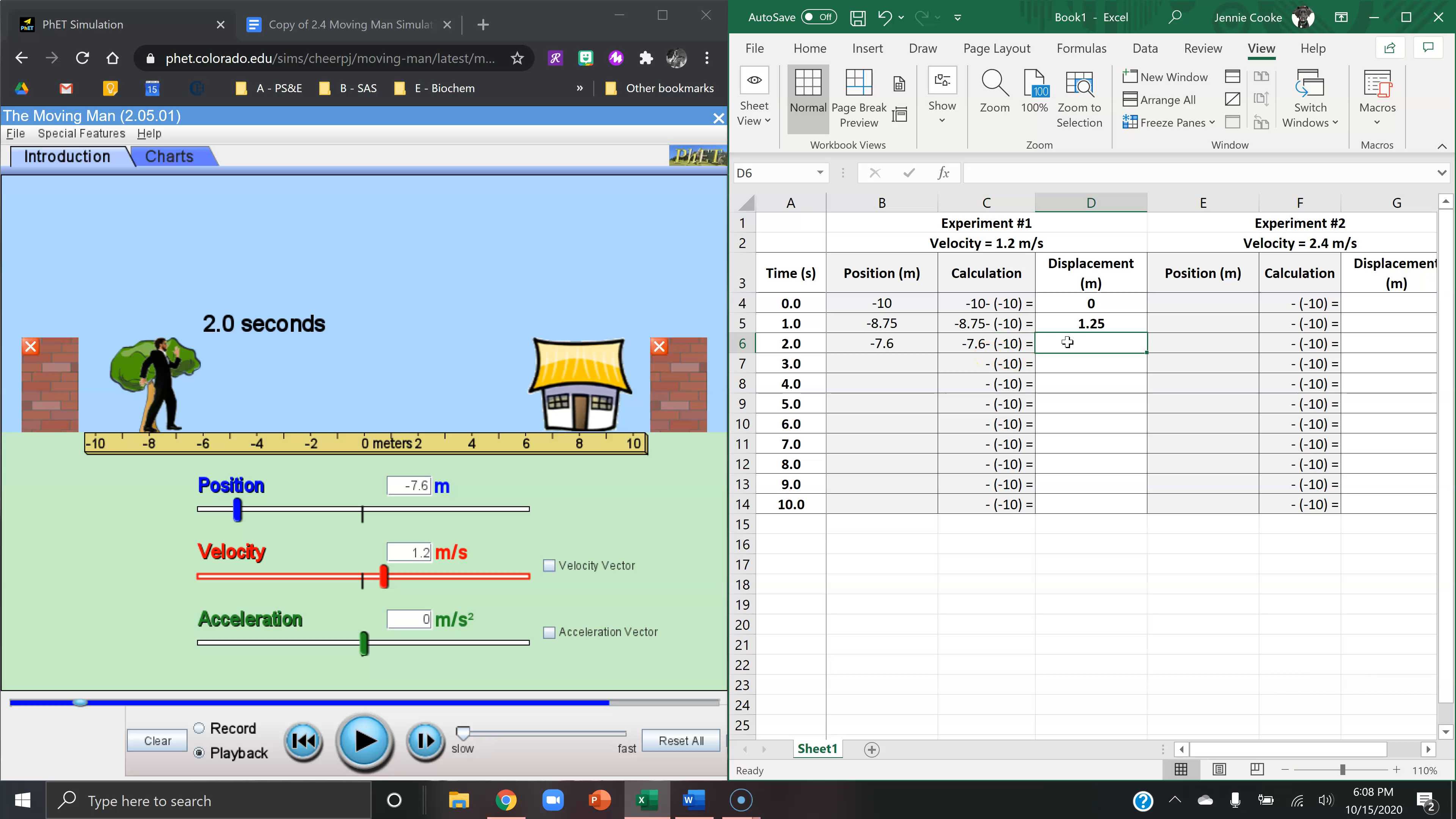
pyautogui.write('2.')
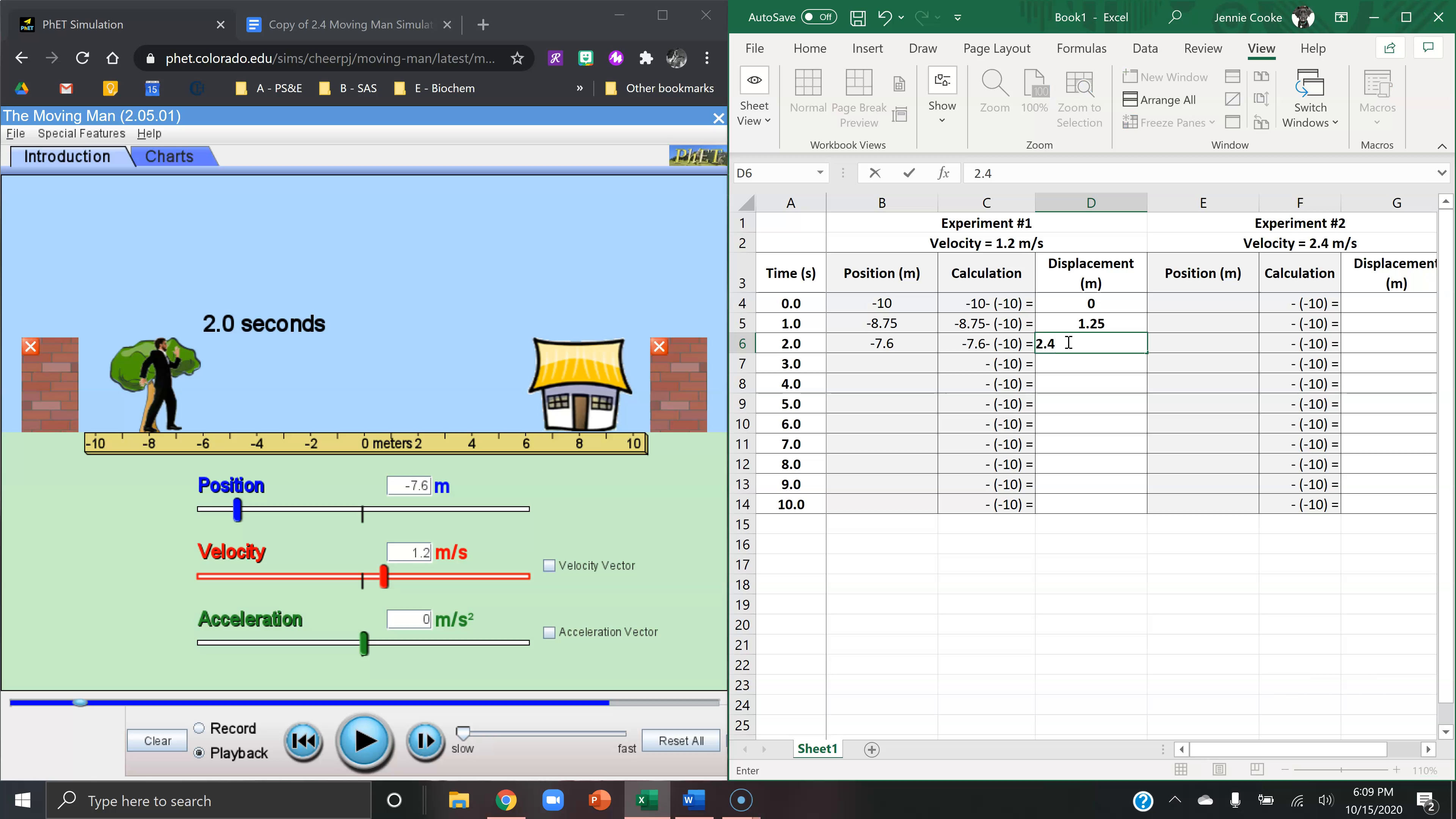
pyautogui.write('4')
pyautogui.press('Return')
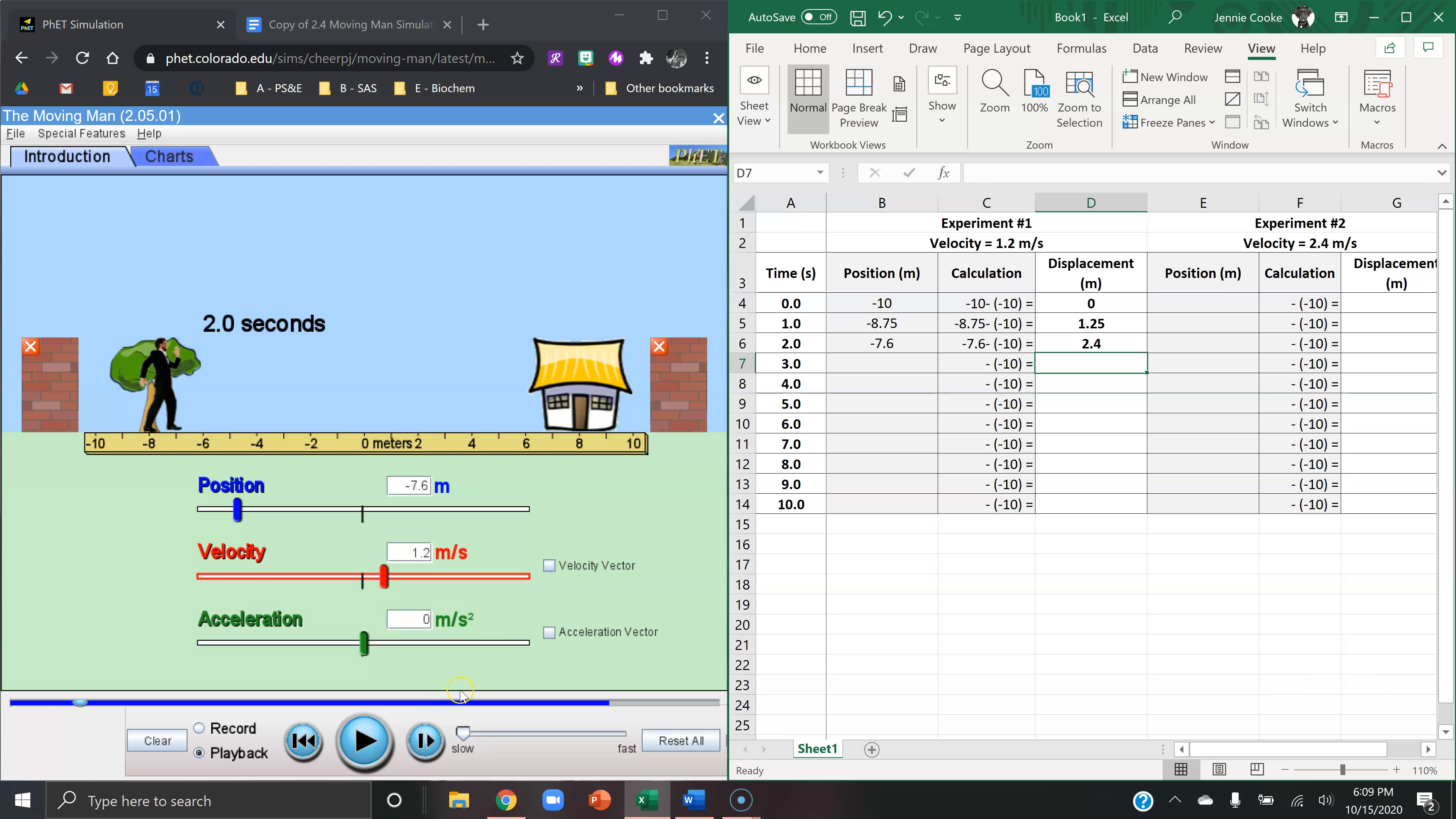
# Step: Advance the simulation playback to 3.0 seconds and enter position -6.4 and displacement 3.6 in Excel's Experiment #1 row for that time
pyautogui.click(363, 738)
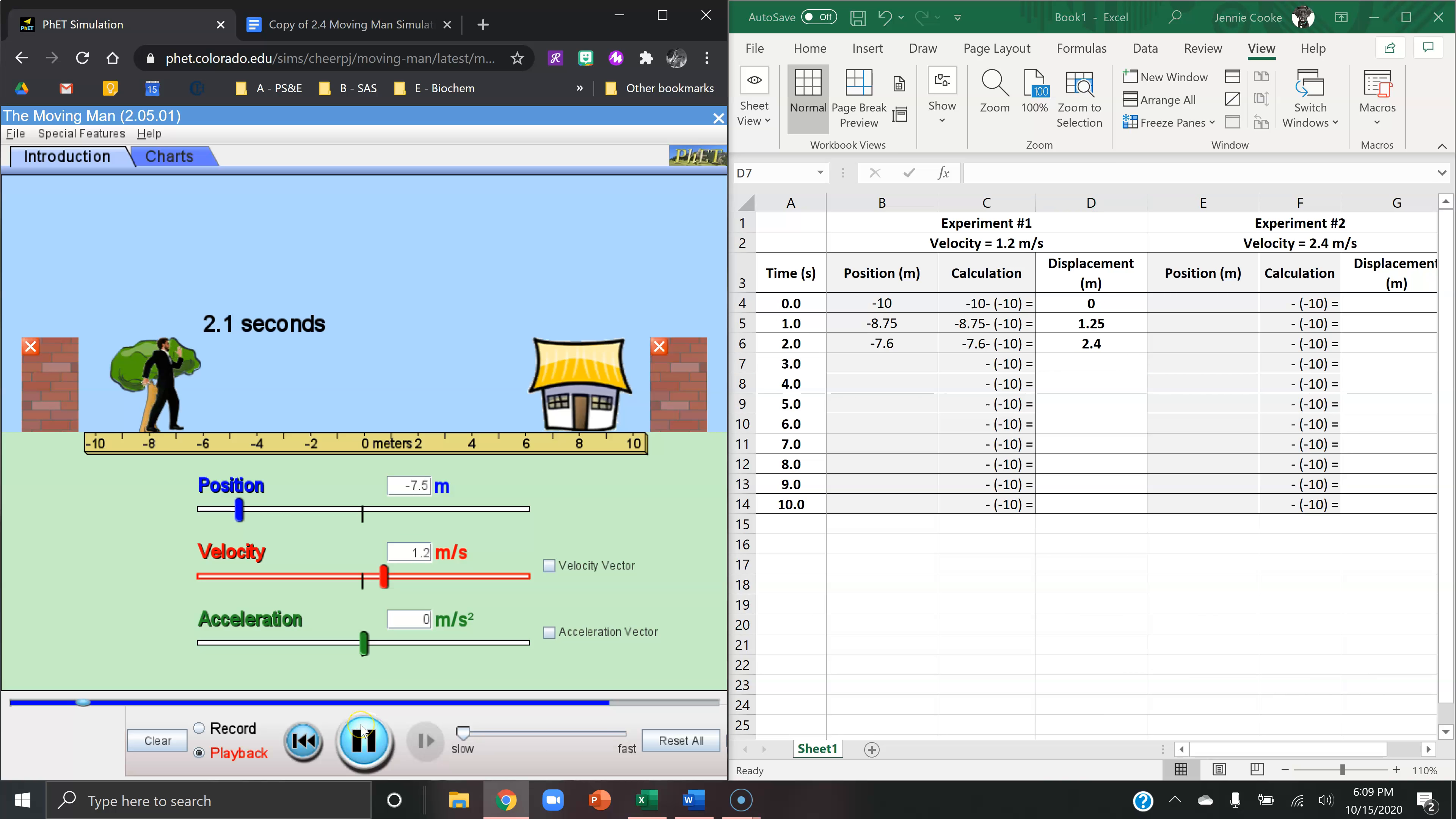
pyautogui.click(361, 741)
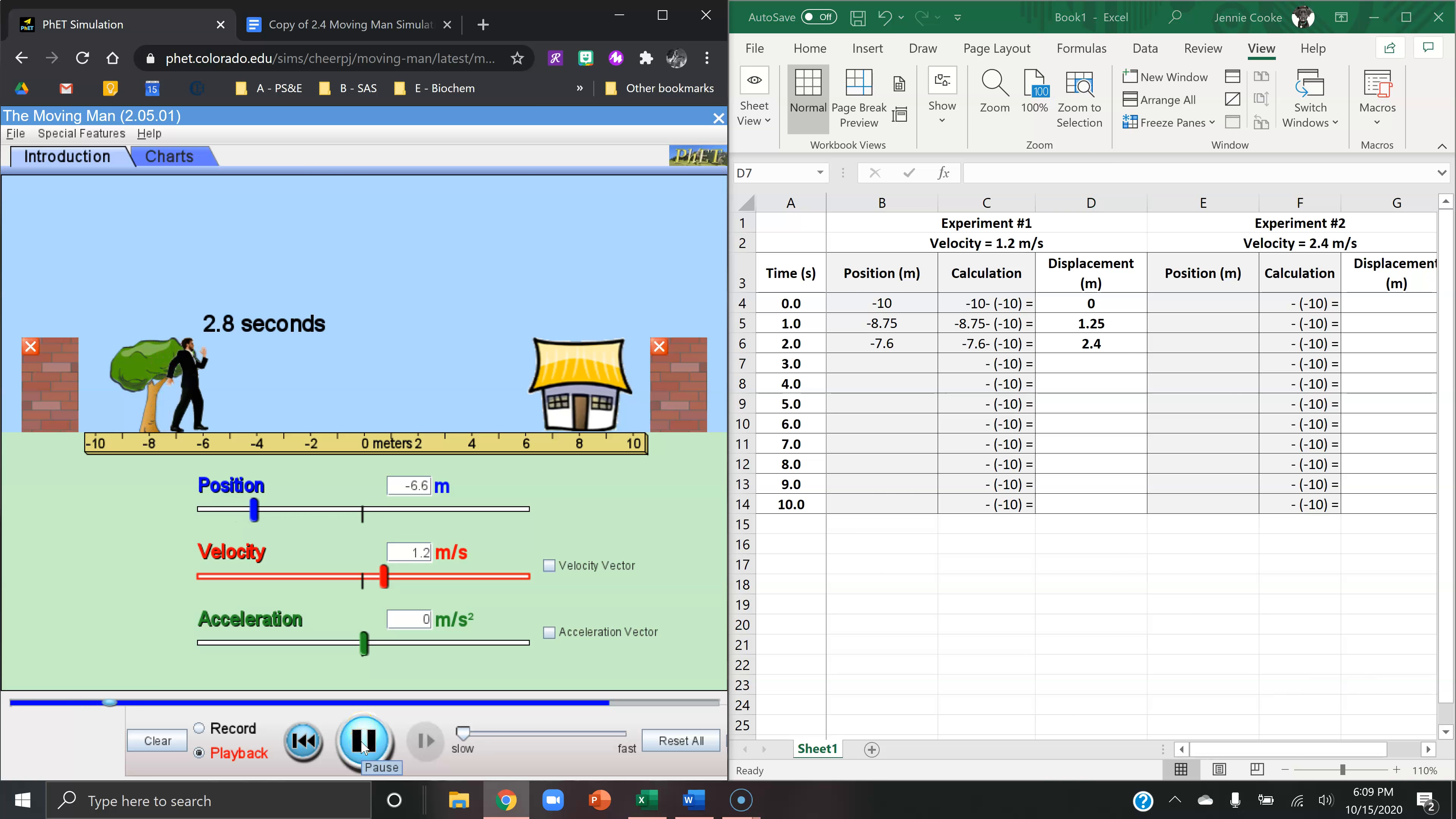
pyautogui.click(362, 743)
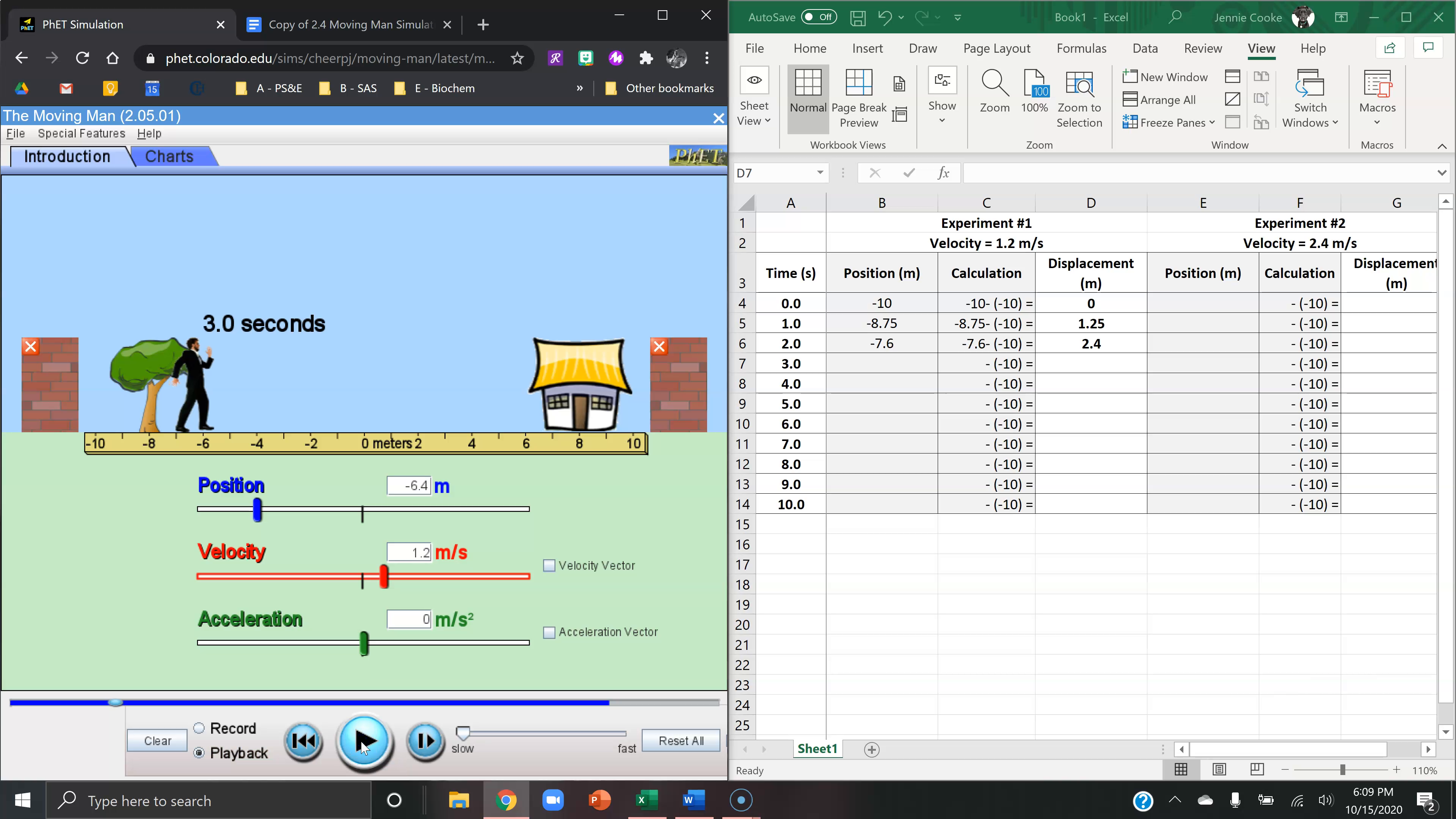
pyautogui.click(385, 487)
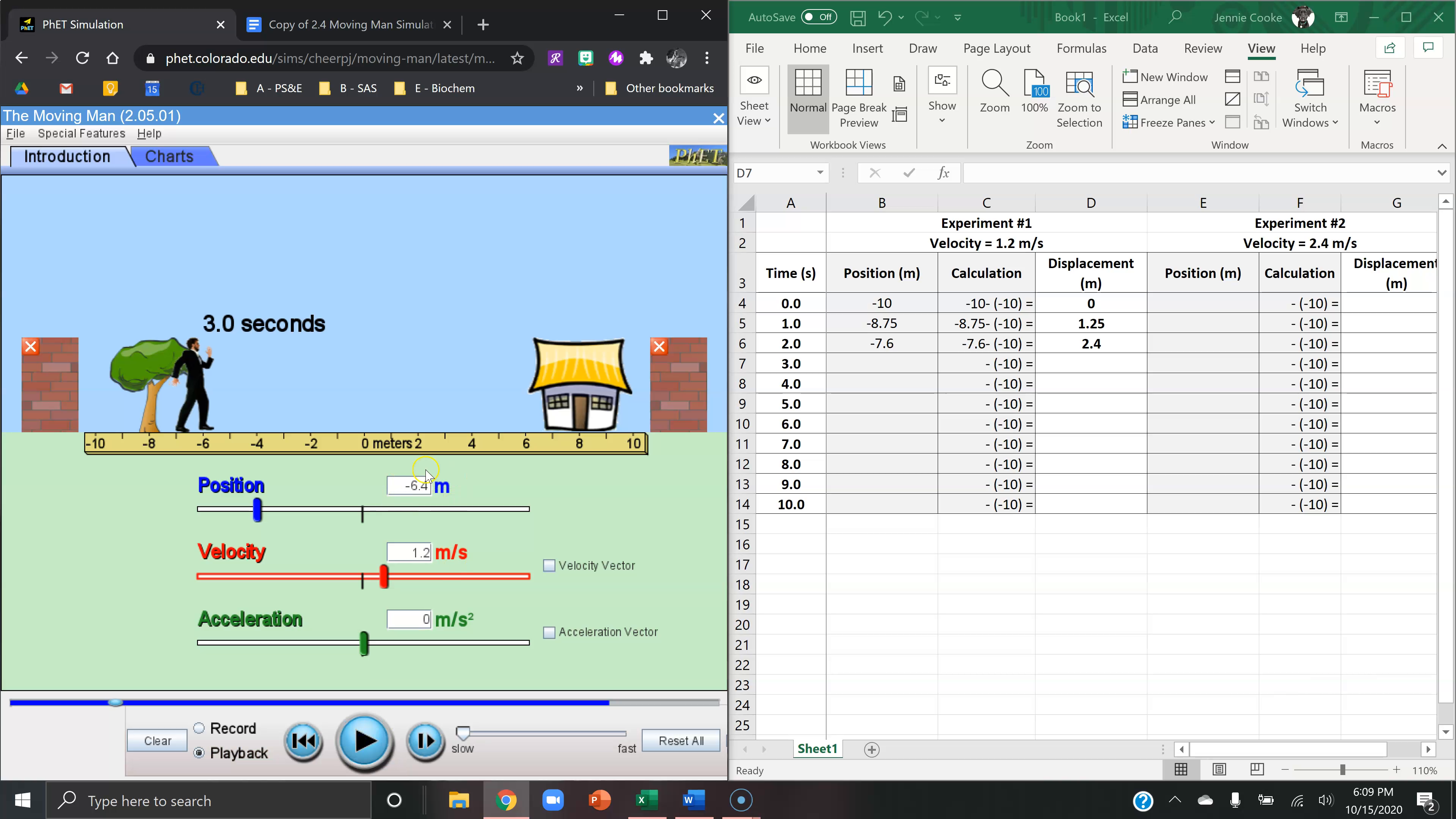
pyautogui.click(892, 365)
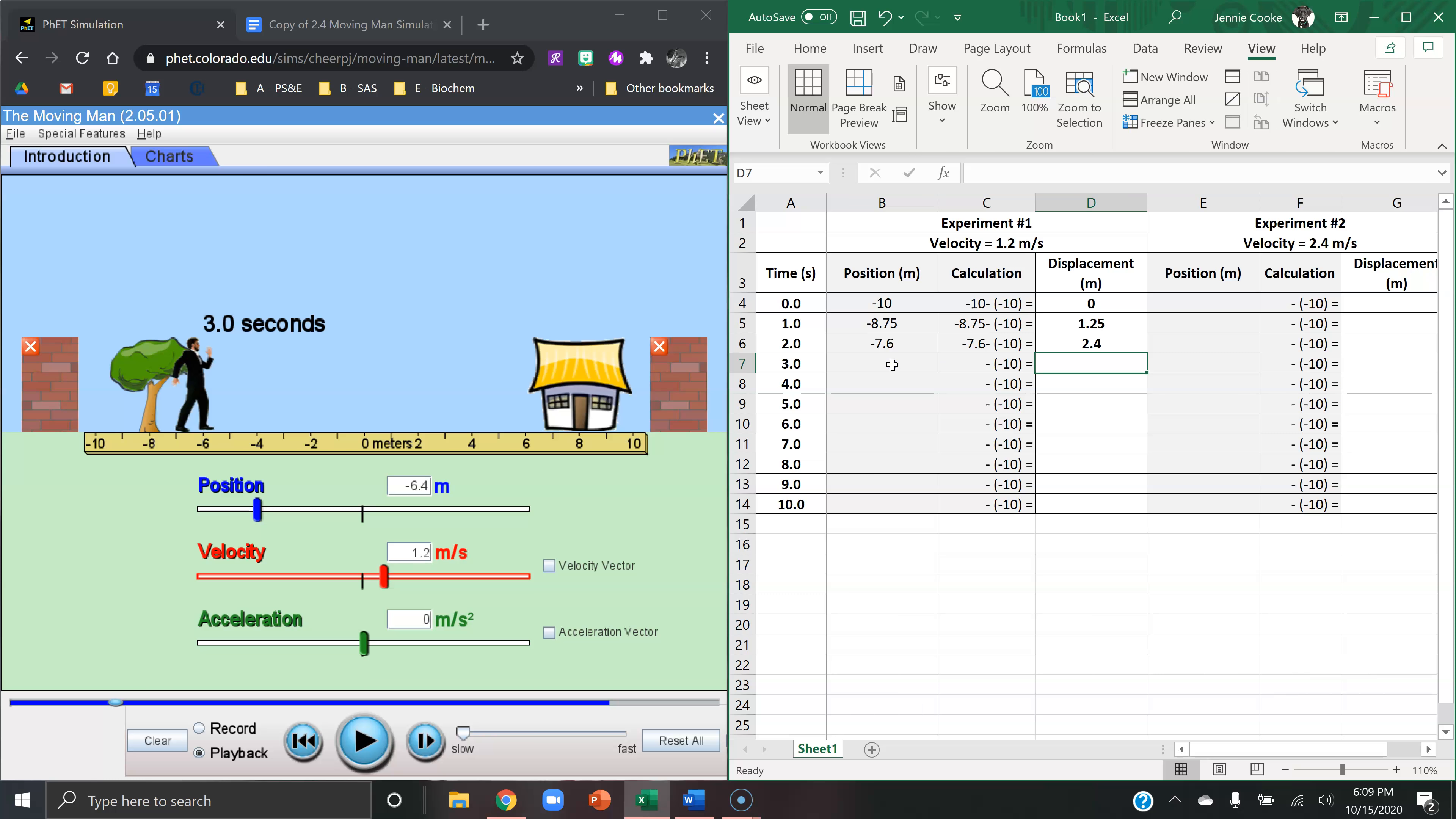
pyautogui.write('-')
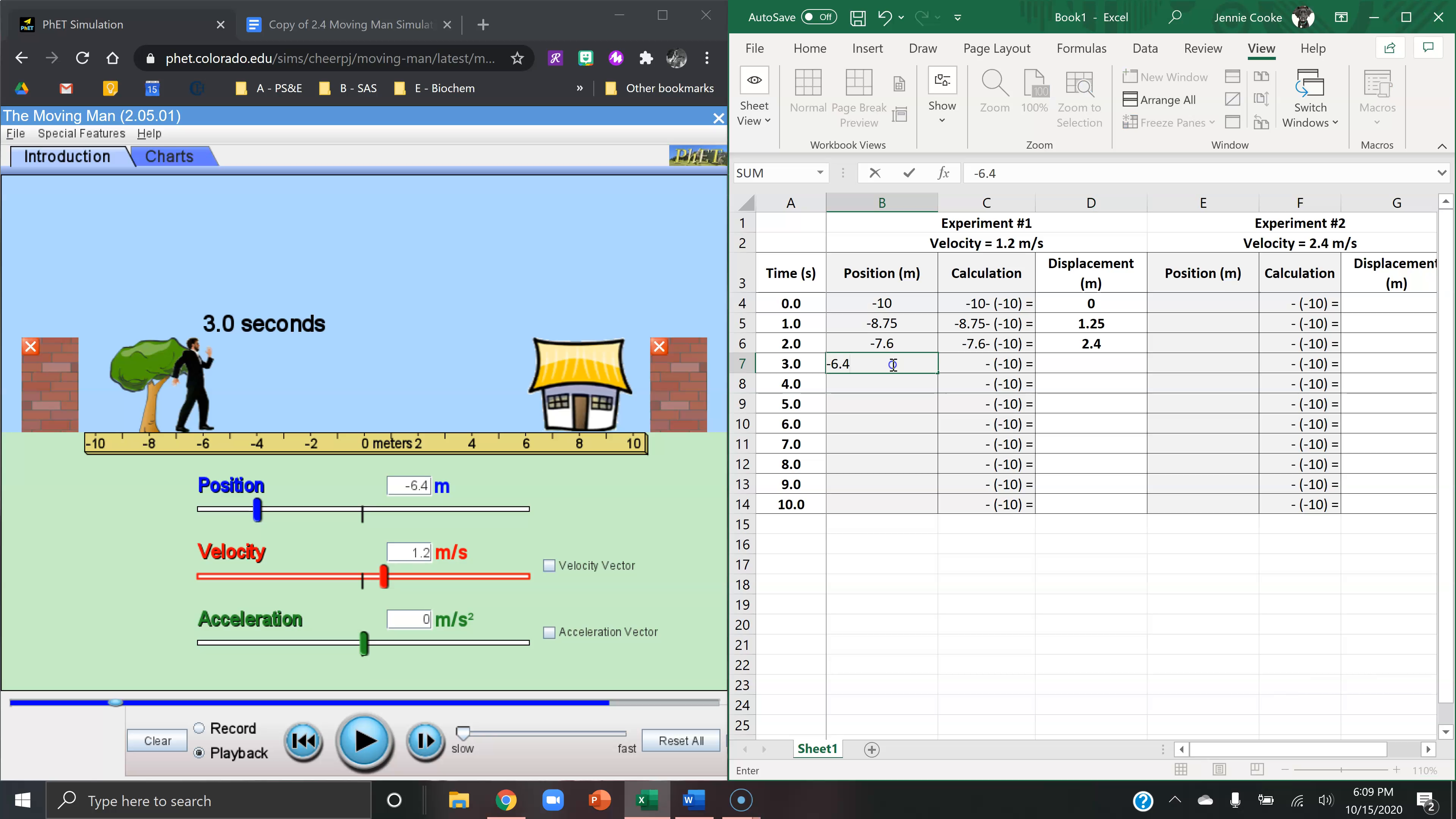
pyautogui.write('6.4')
pyautogui.press('Tab')
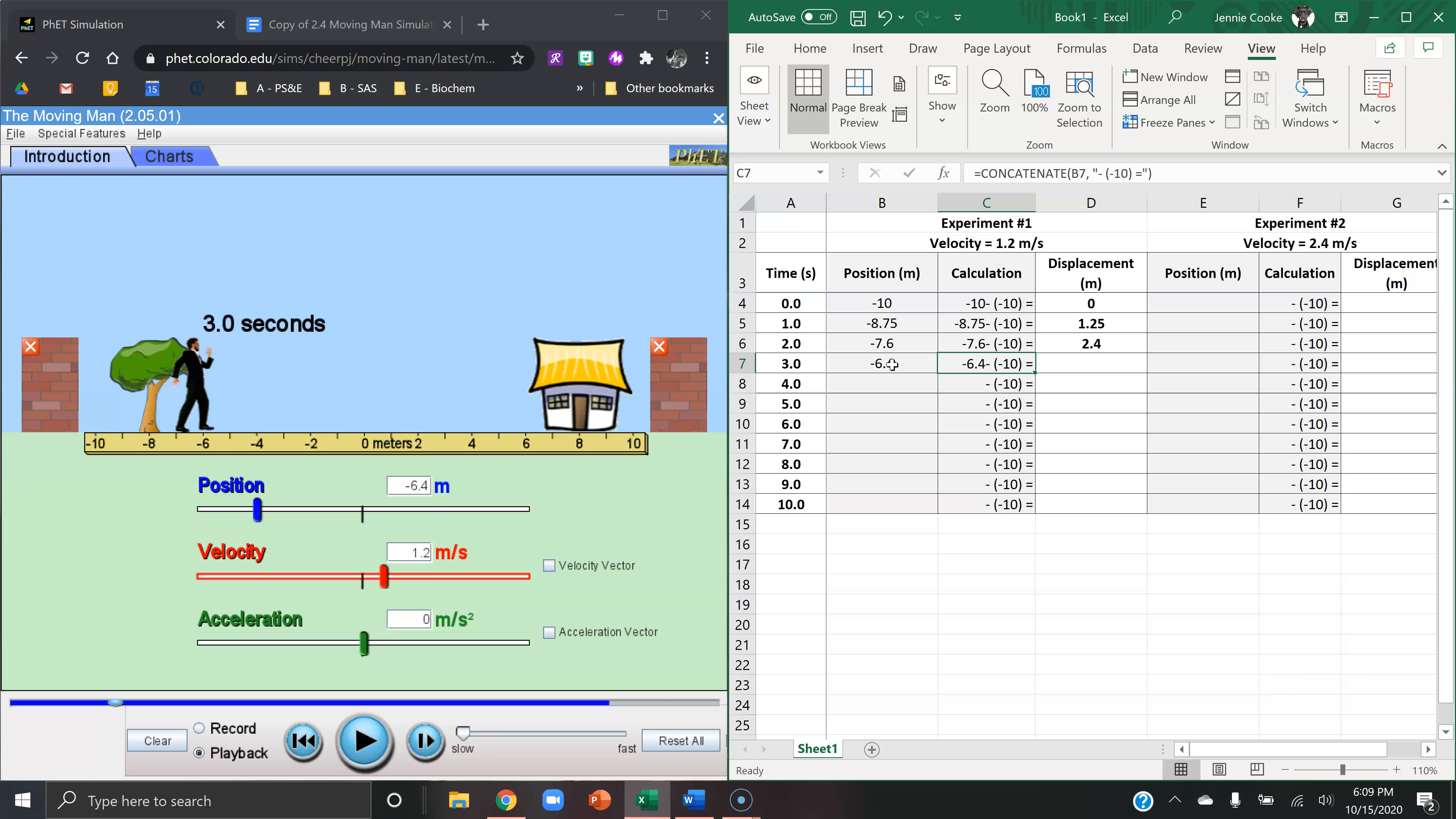
pyautogui.click(1080, 362)
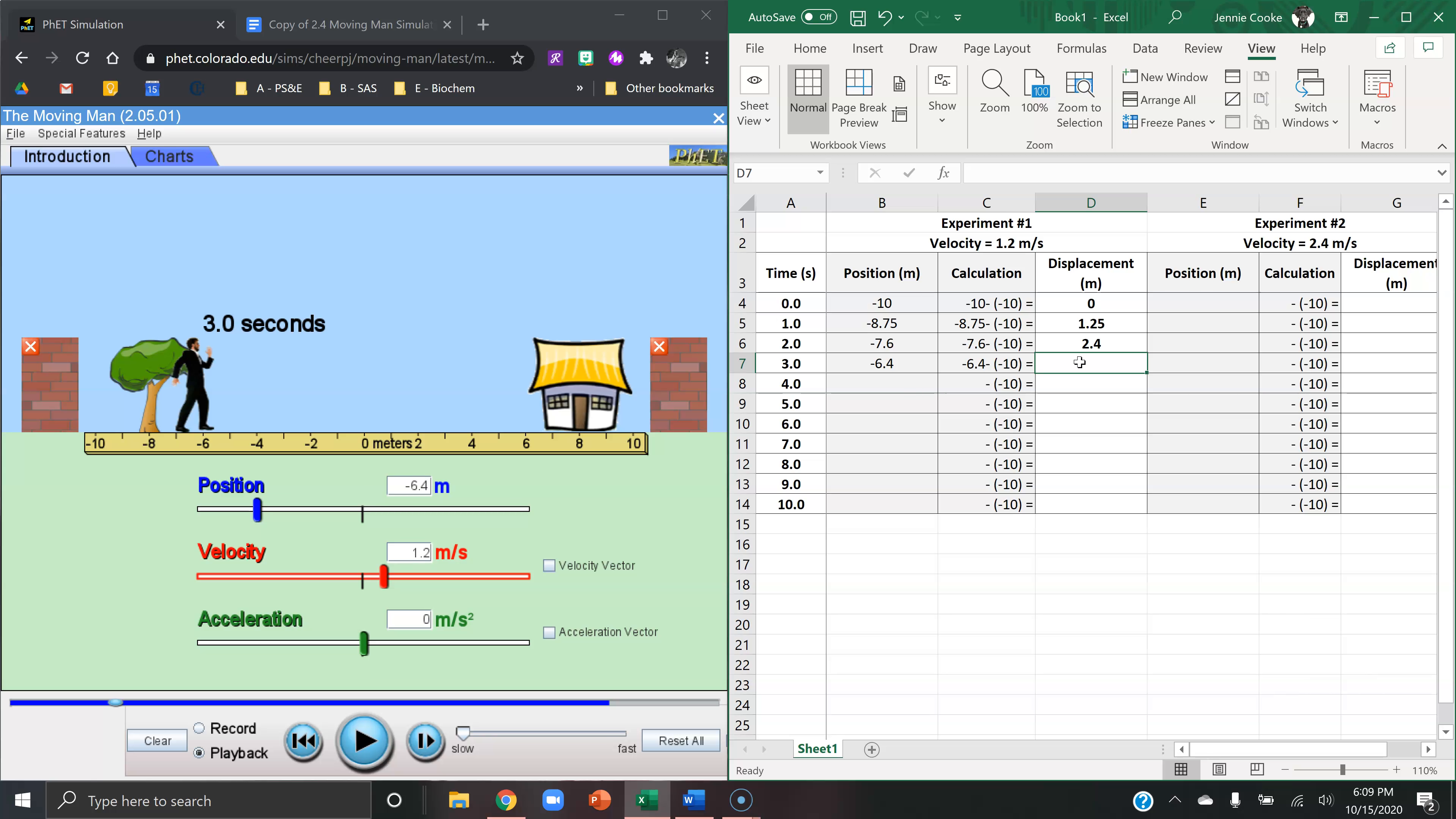
pyautogui.write('3.6')
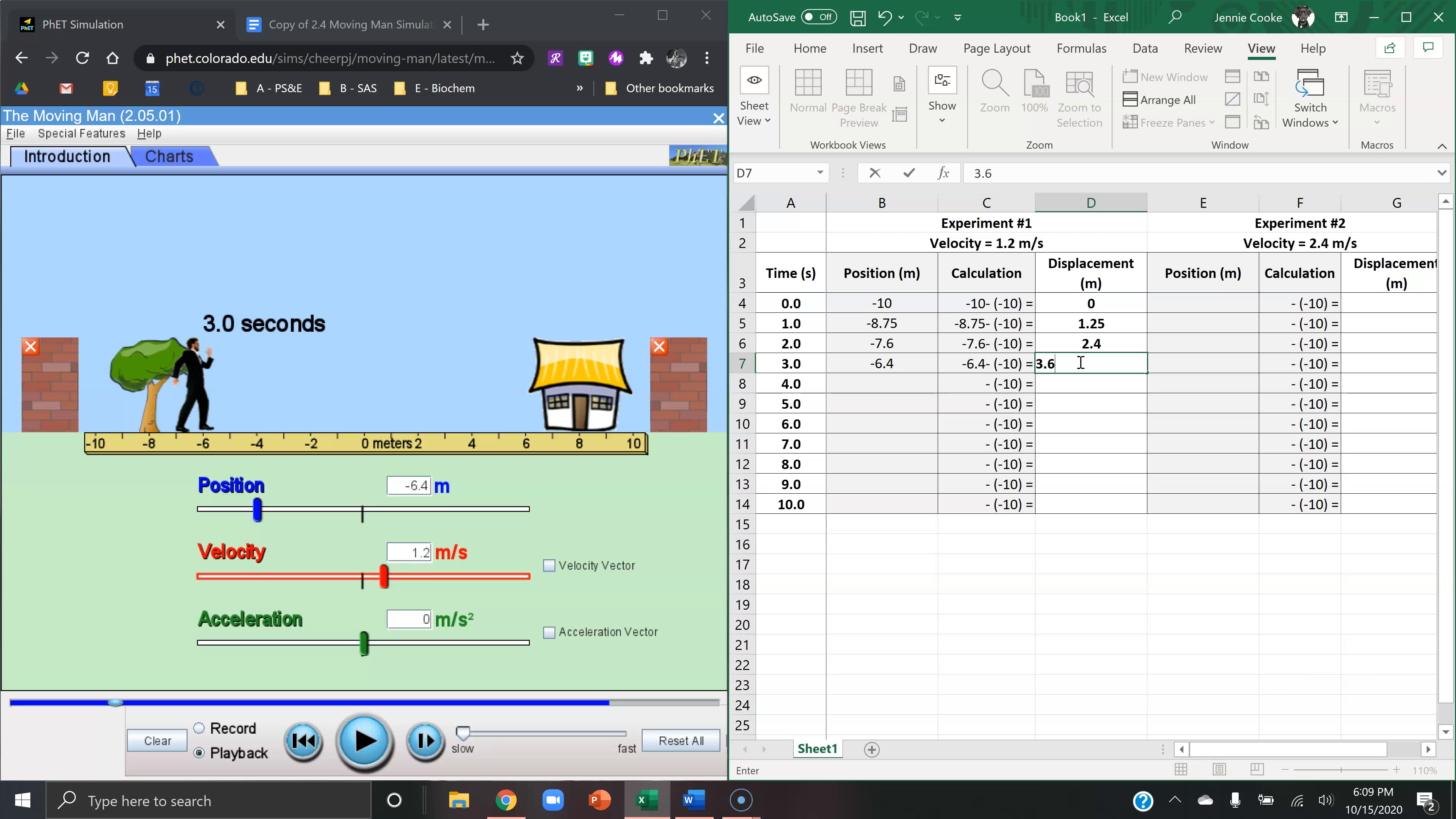
pyautogui.press('Return')
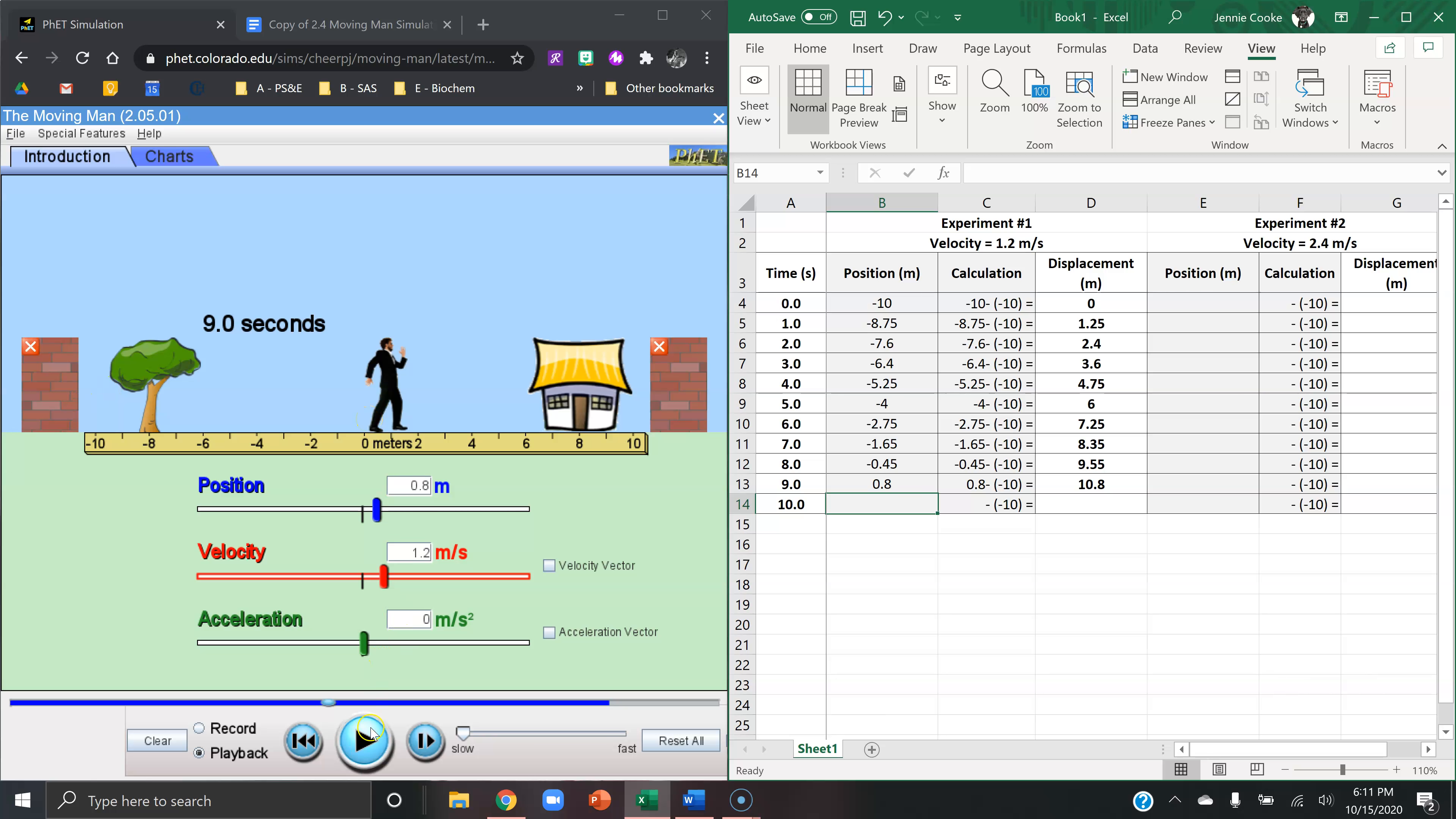
# Step: Advance the simulation playback to 10.0 seconds and enter position 2 and displacement 12 in Excel's Experiment #1 row for that time
pyautogui.click(369, 741)
pyautogui.click(370, 740)
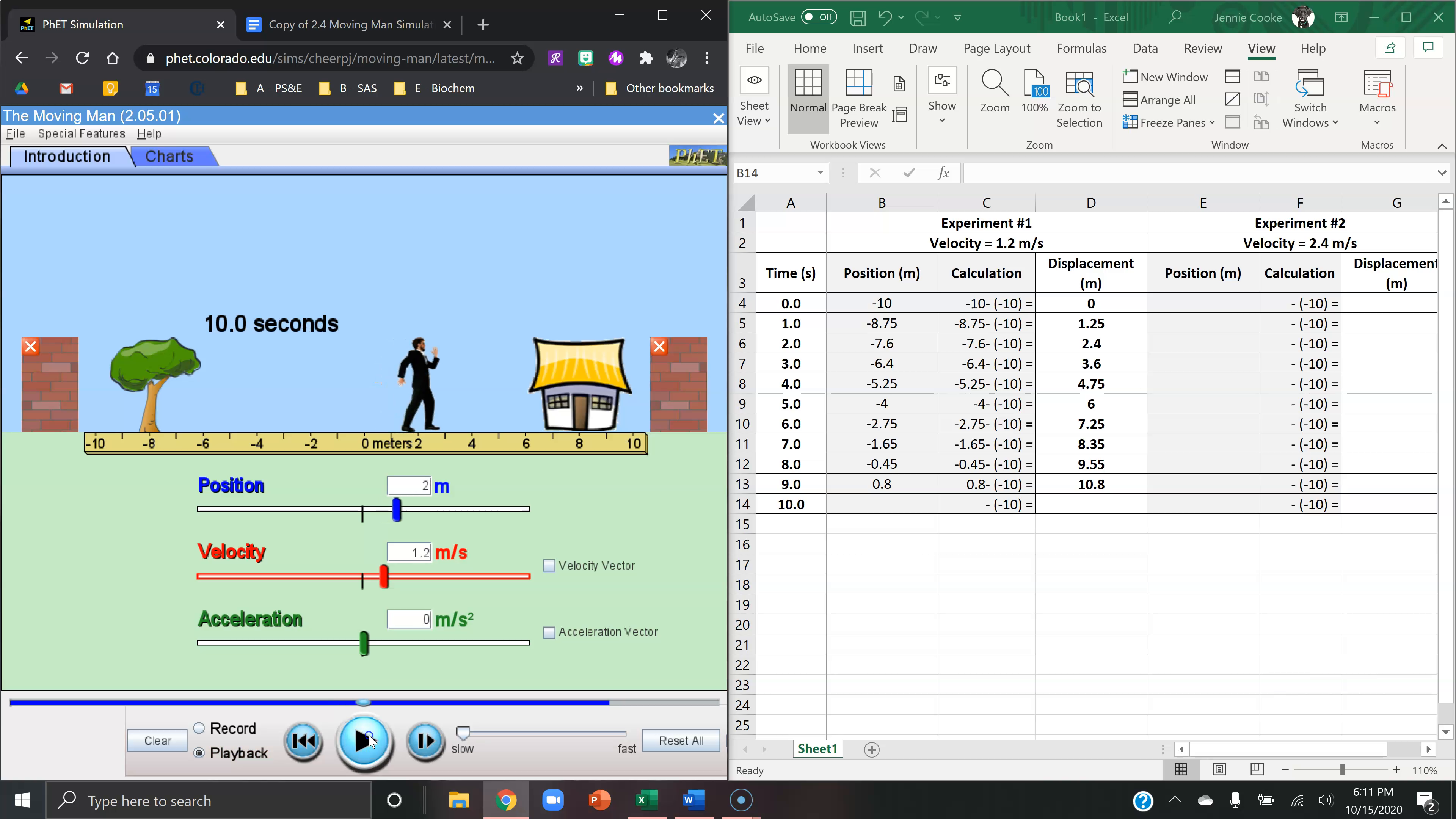
pyautogui.click(898, 500)
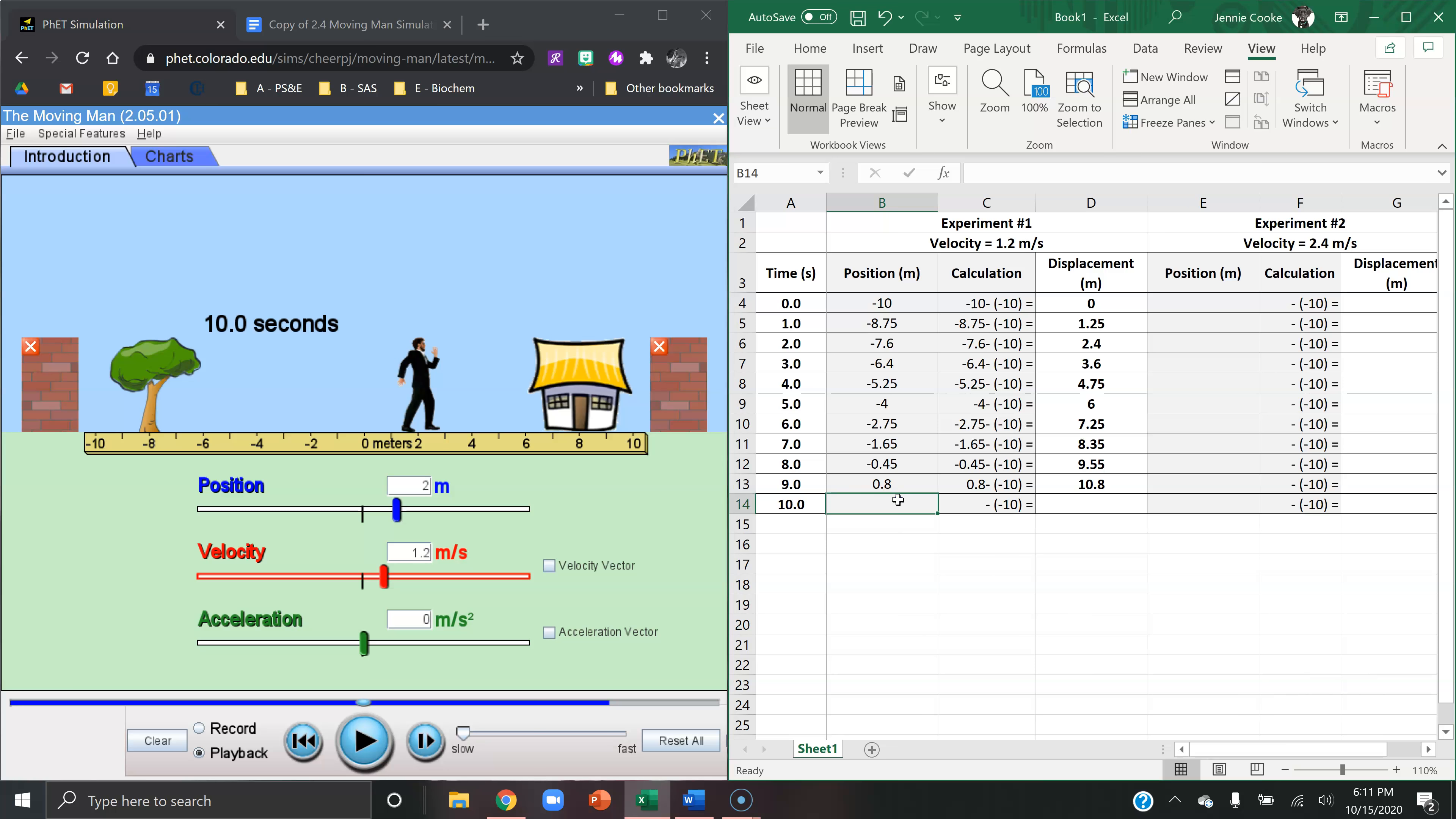
pyautogui.write('2')
pyautogui.press('Tab')
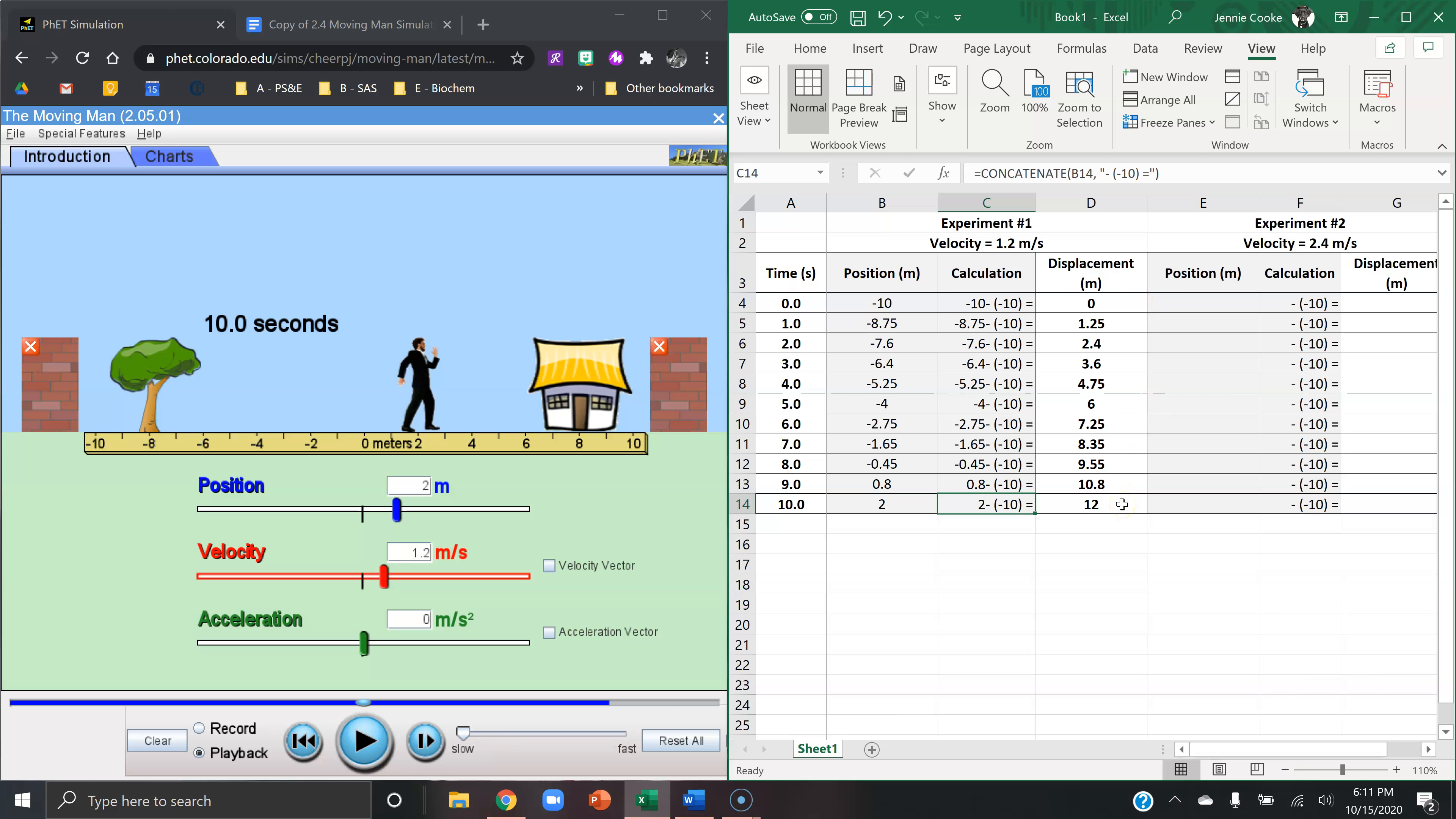
pyautogui.click(408, 488)
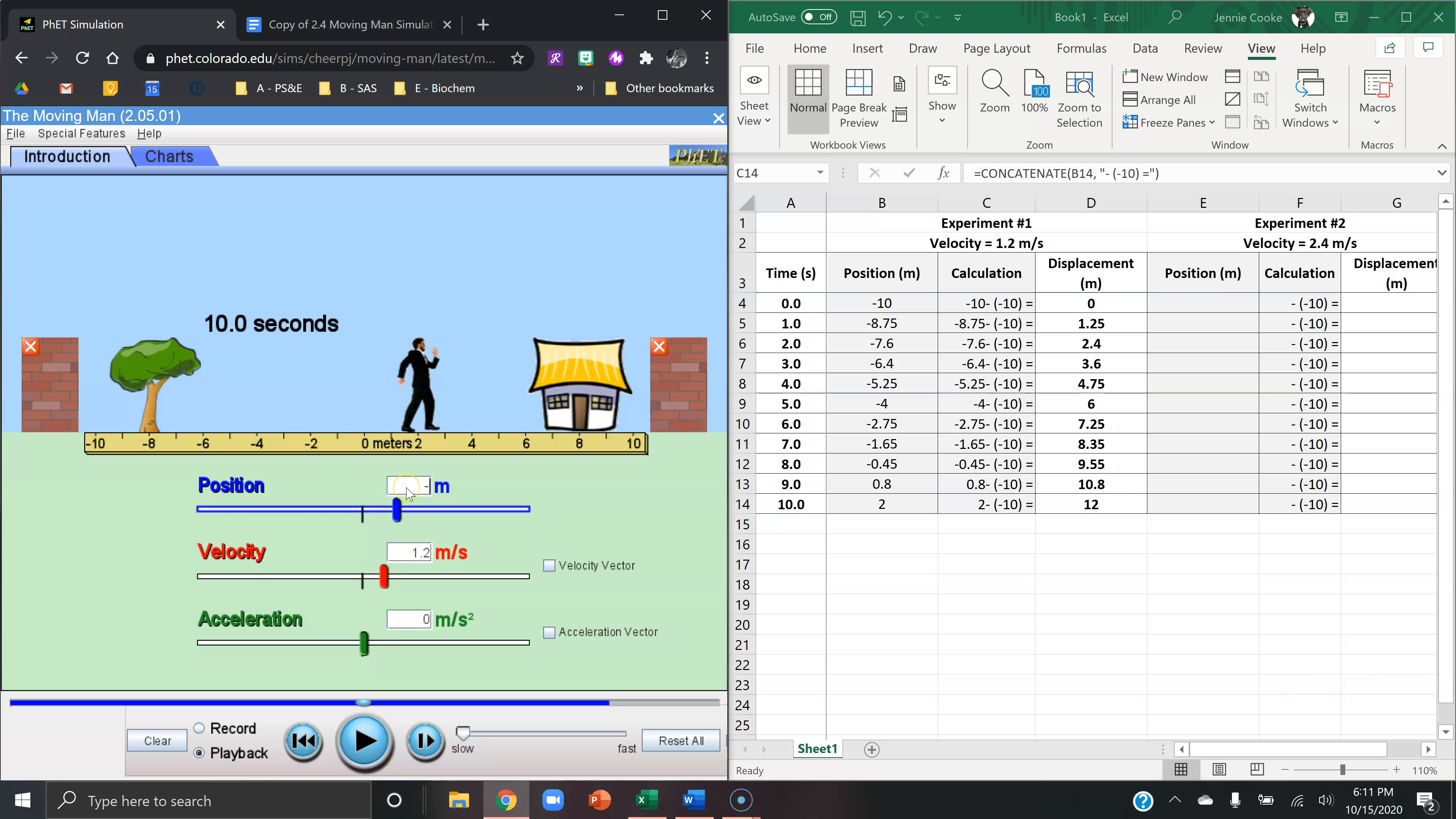
pyautogui.write('-10')
pyautogui.click(409, 554)
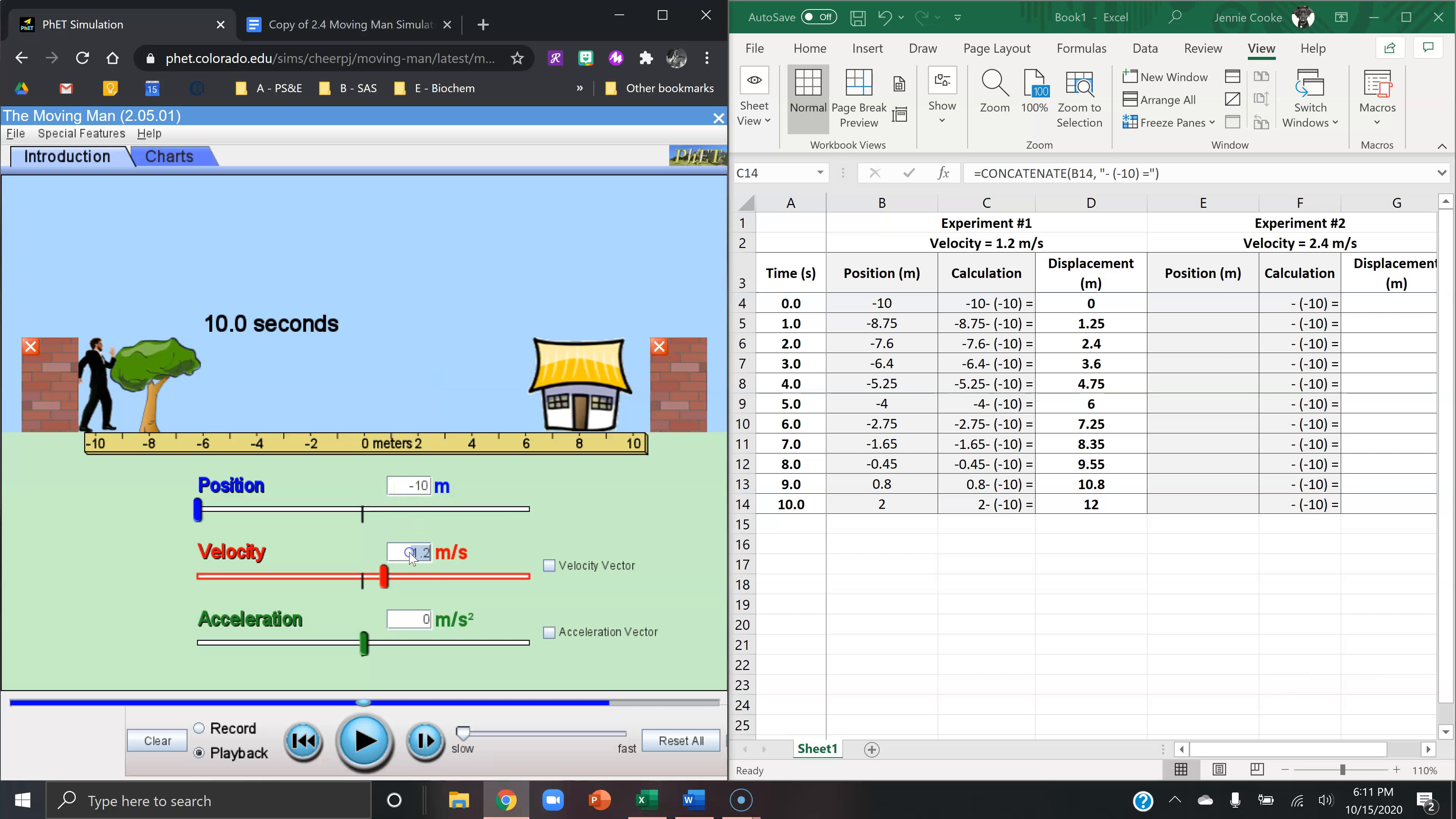
pyautogui.write('2.4')
pyautogui.click(216, 730)
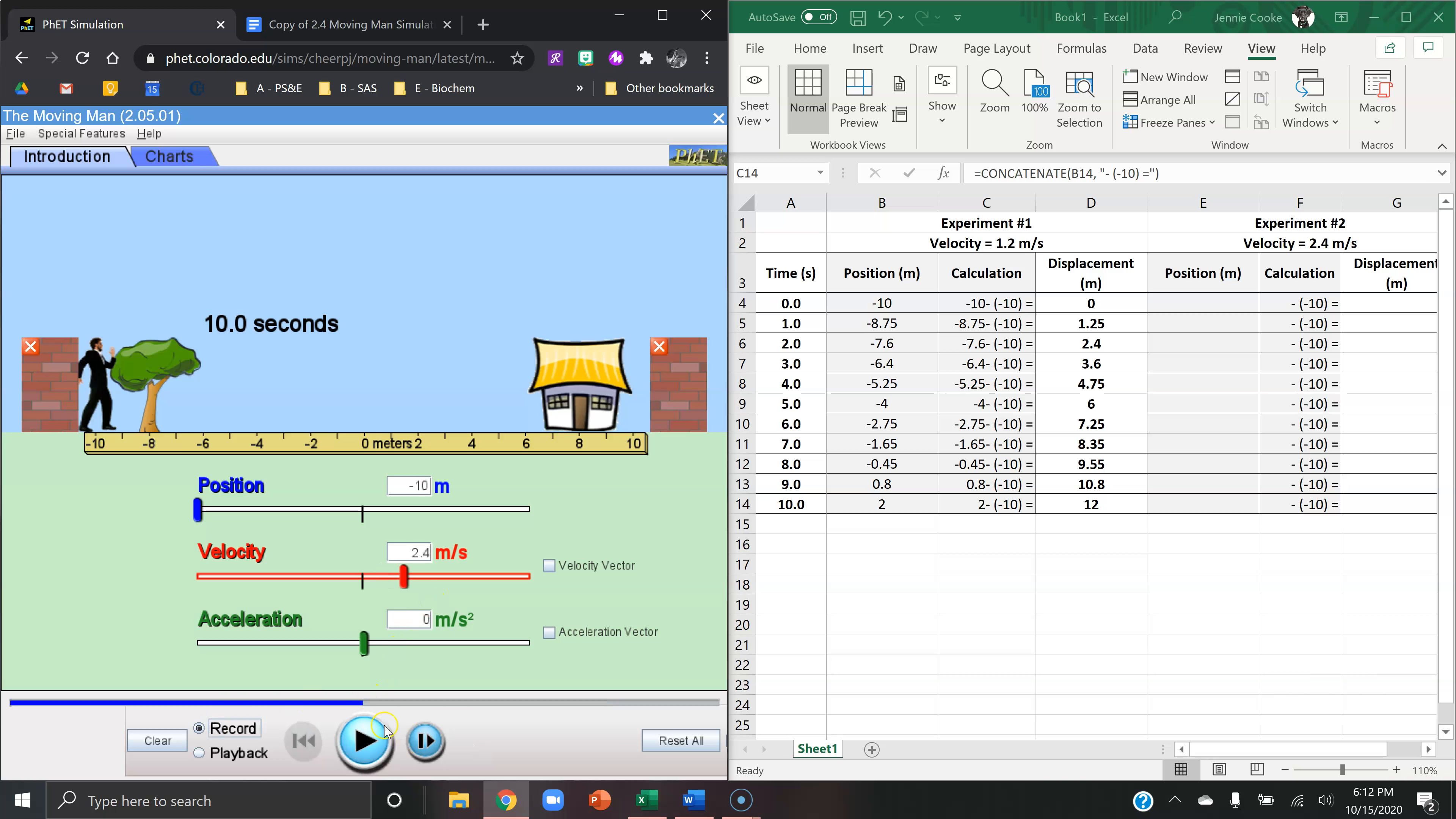
pyautogui.click(365, 739)
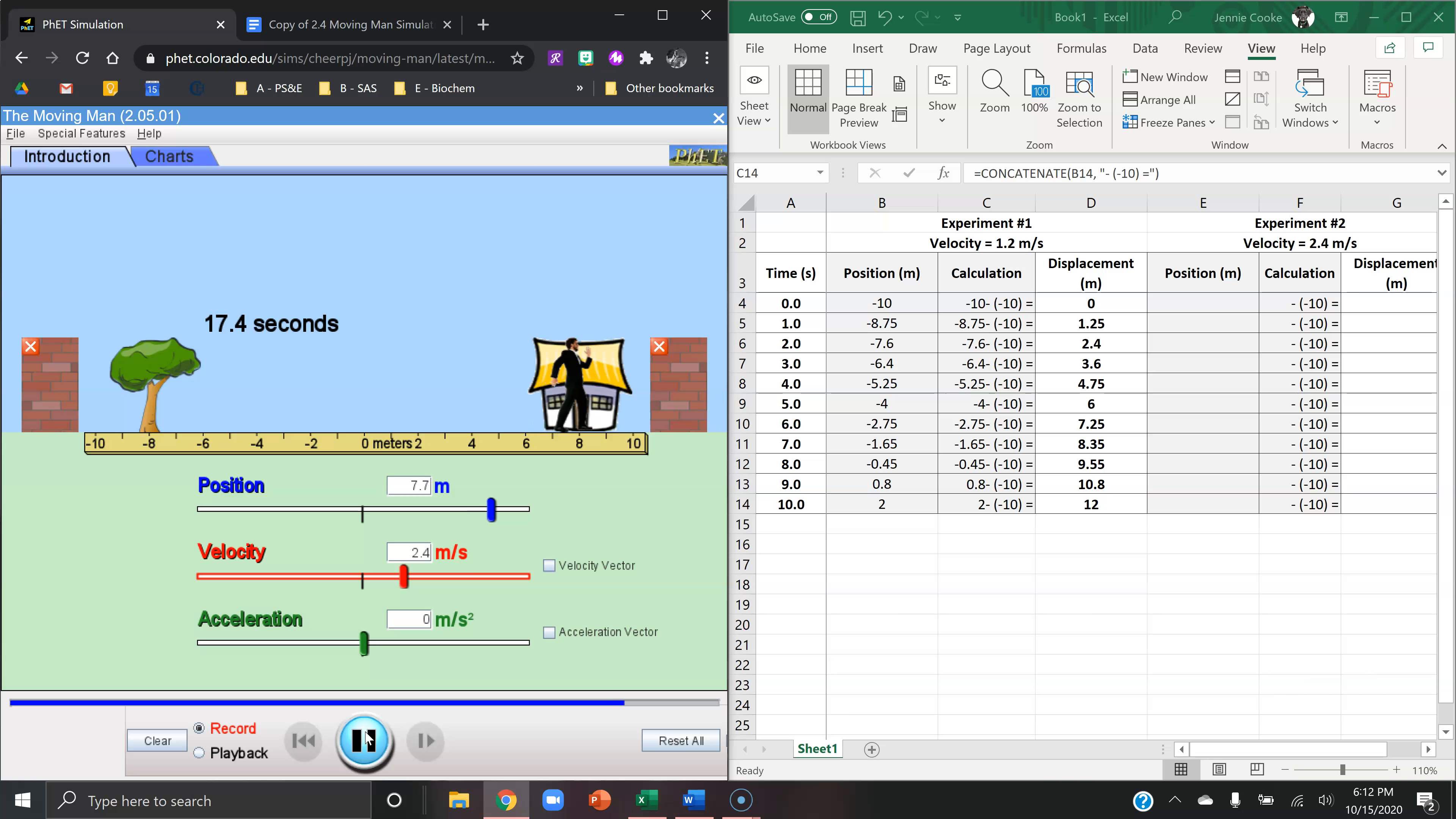
pyautogui.click(366, 740)
# Step: Reset all settings in the Moving Man simulation and bring the Experiment #2 columns fully into view in Excel
pyautogui.click(680, 745)
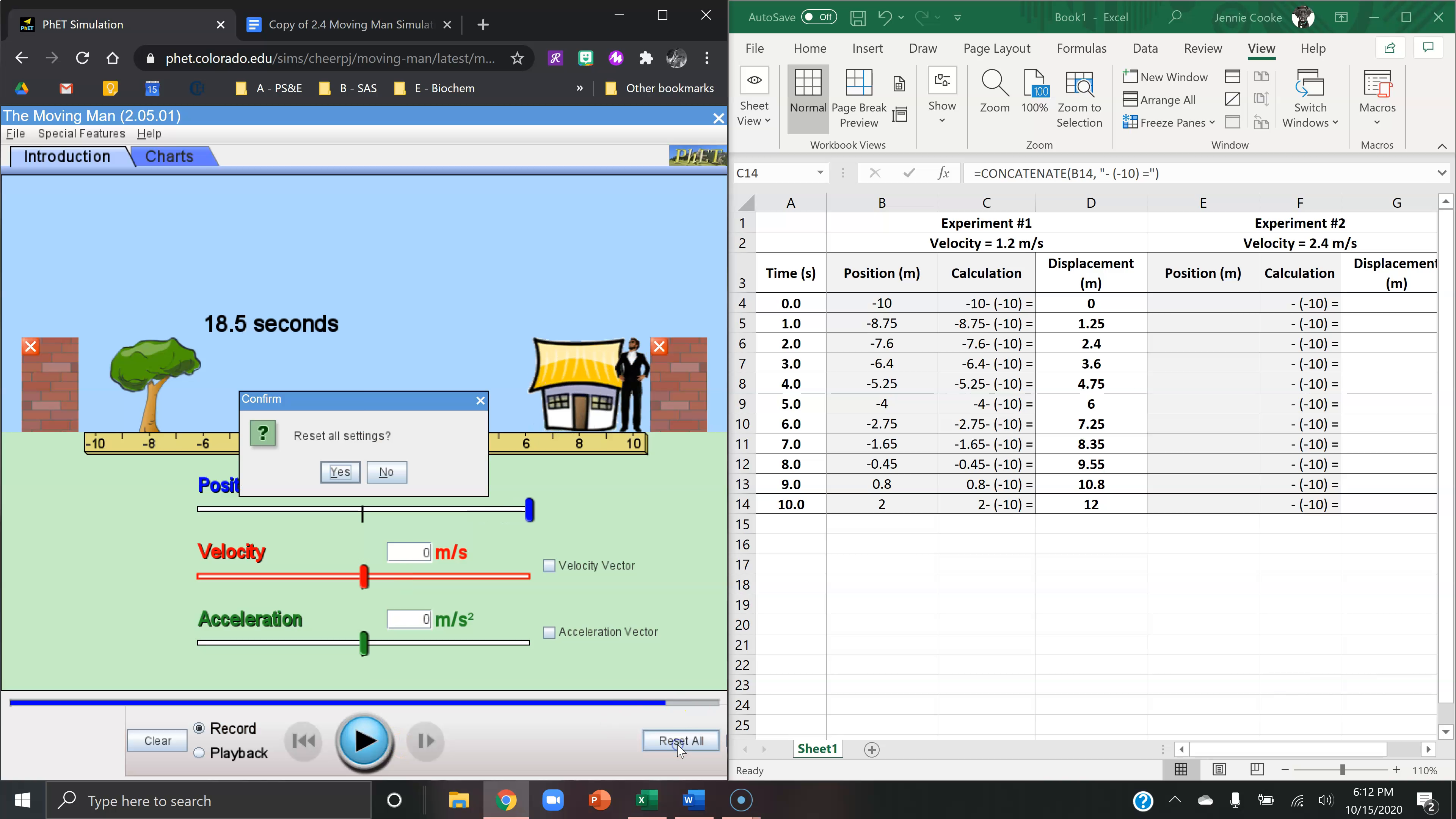
pyautogui.click(339, 472)
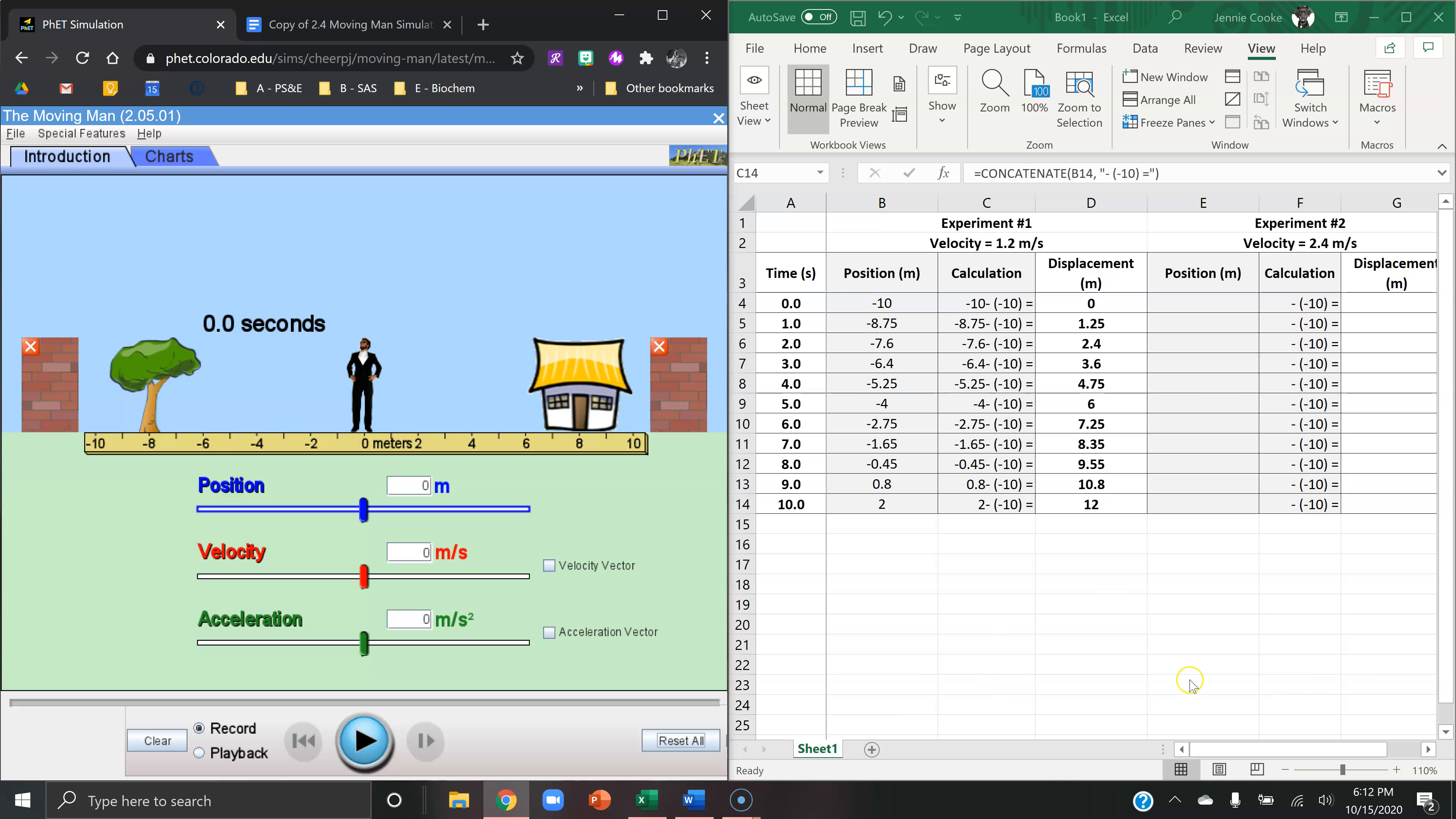
pyautogui.click(1238, 748)
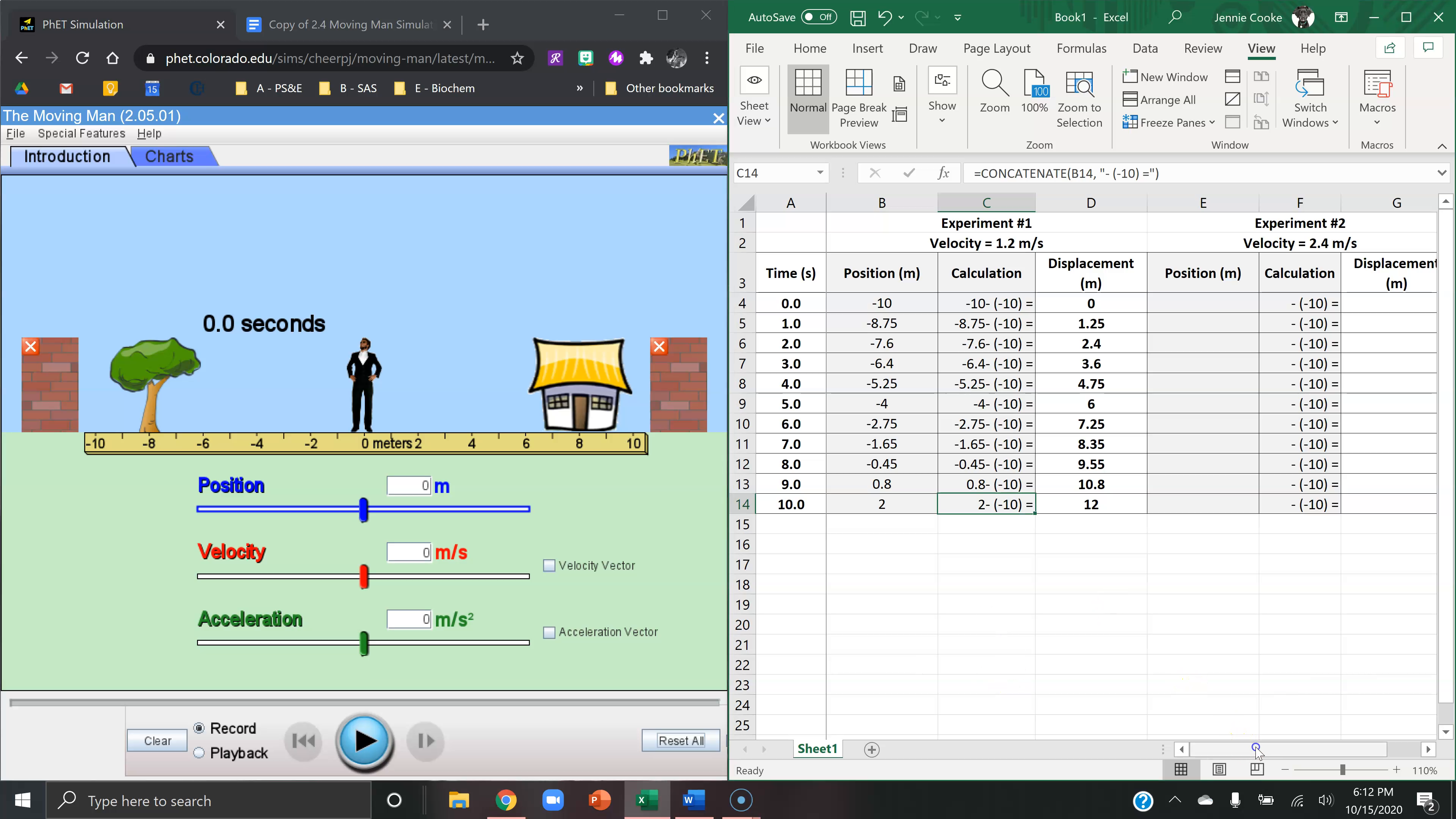
pyautogui.click(1430, 749)
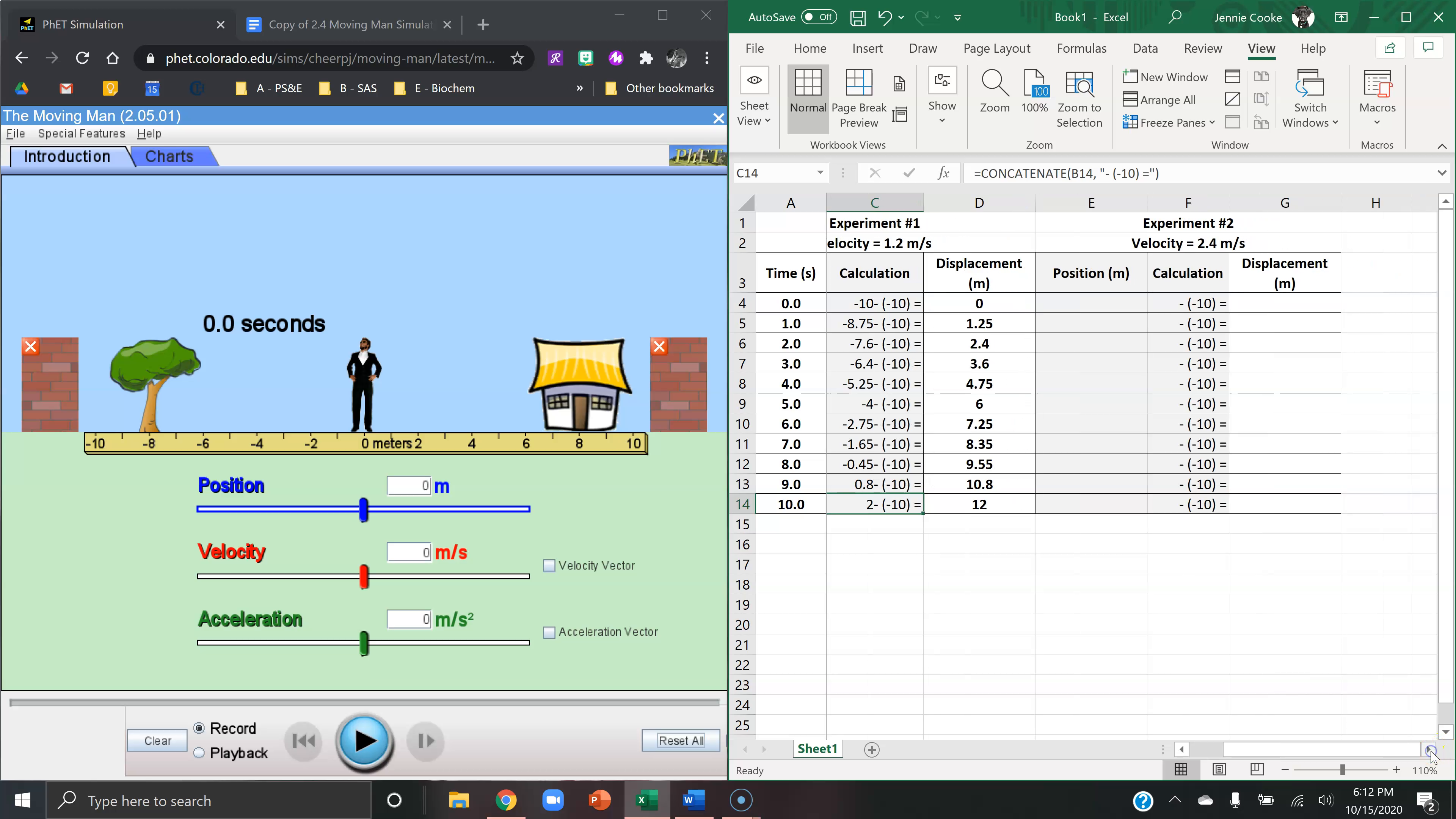
pyautogui.click(1430, 750)
pyautogui.click(1430, 749)
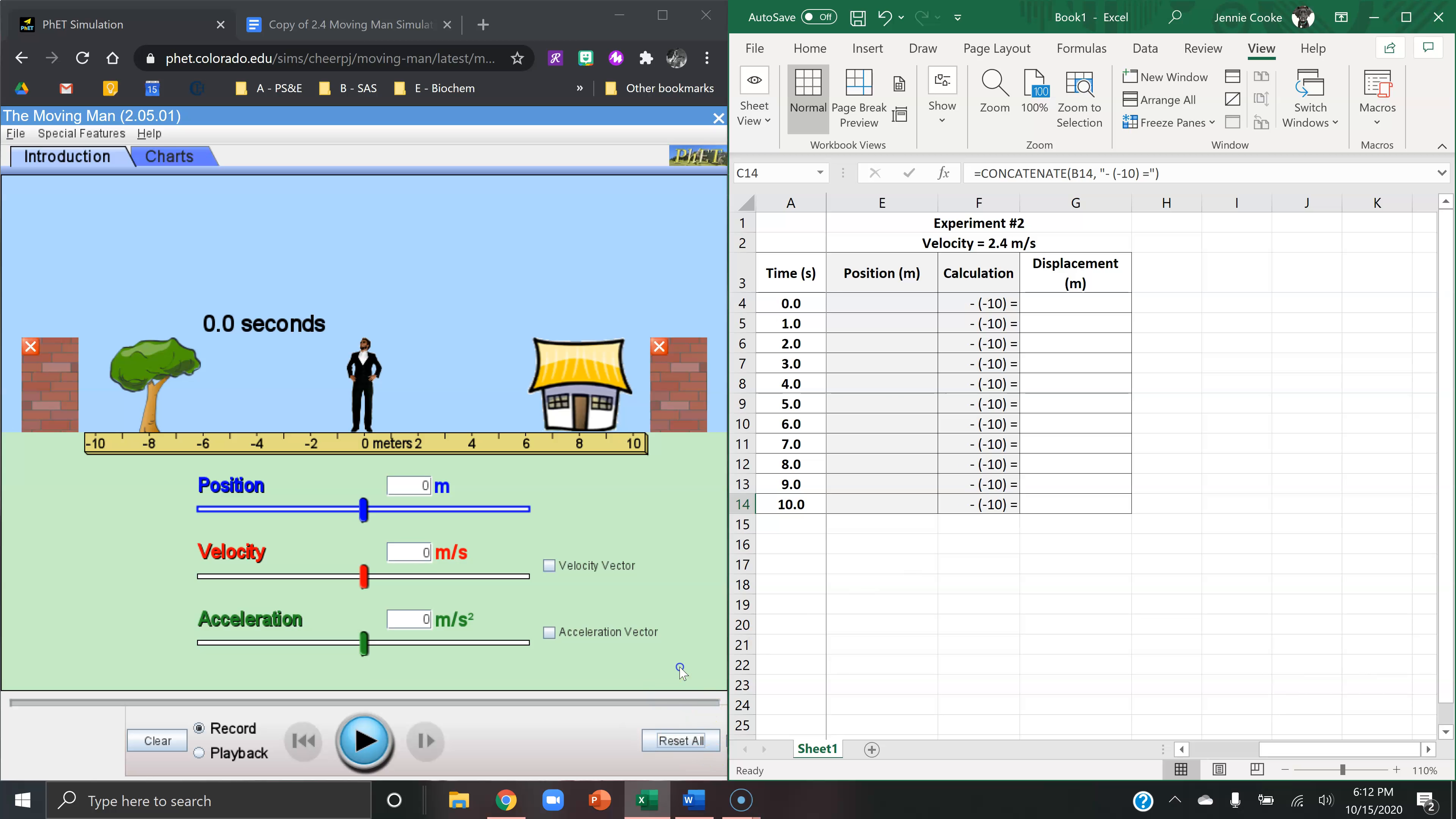
# Step: In the Moving Man simulation, set position to -10 m and velocity to 2.4 m/s, and record the run until the man reaches the far wall
pyautogui.click(402, 486)
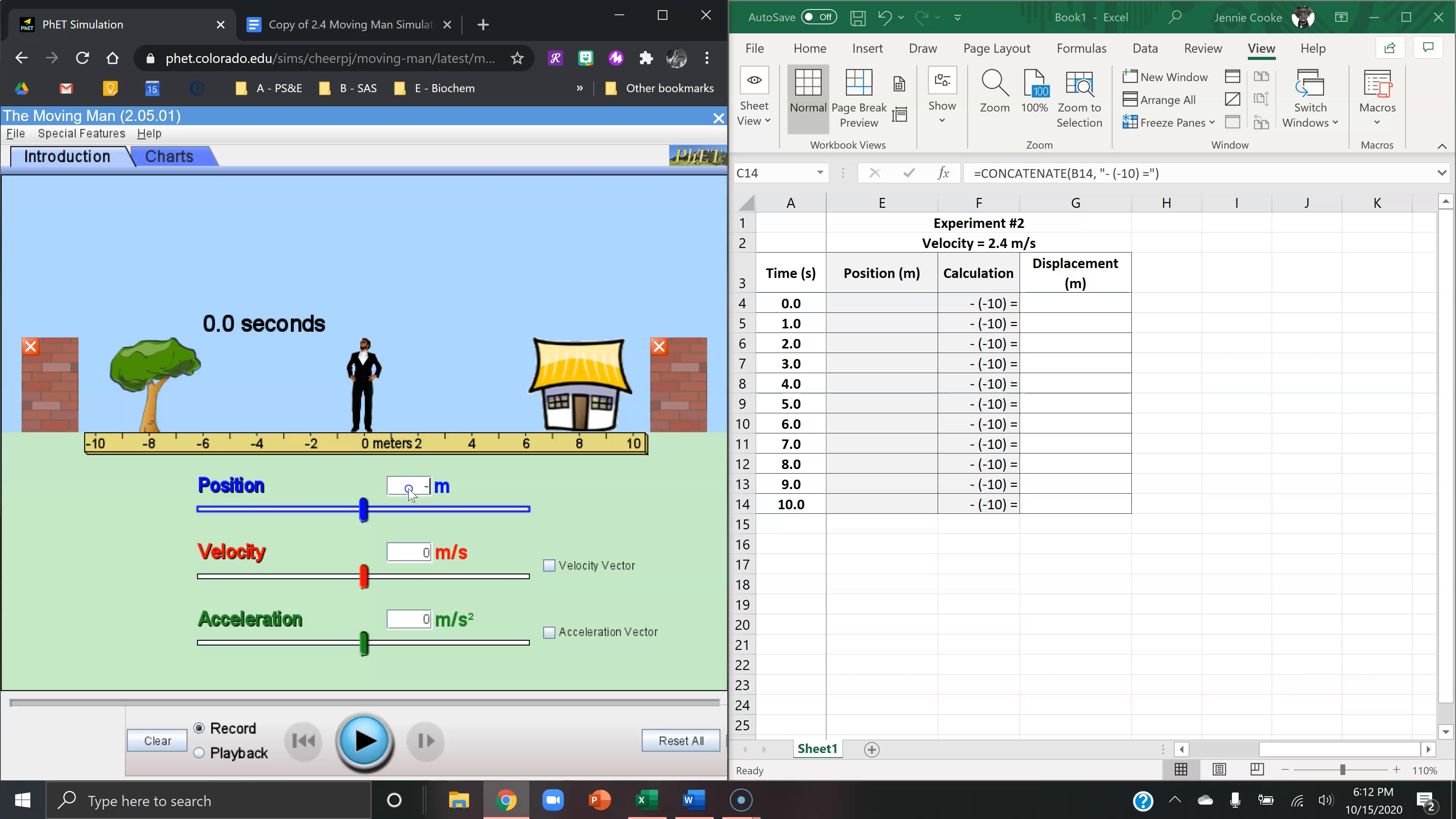
pyautogui.write('-10')
pyautogui.click(418, 554)
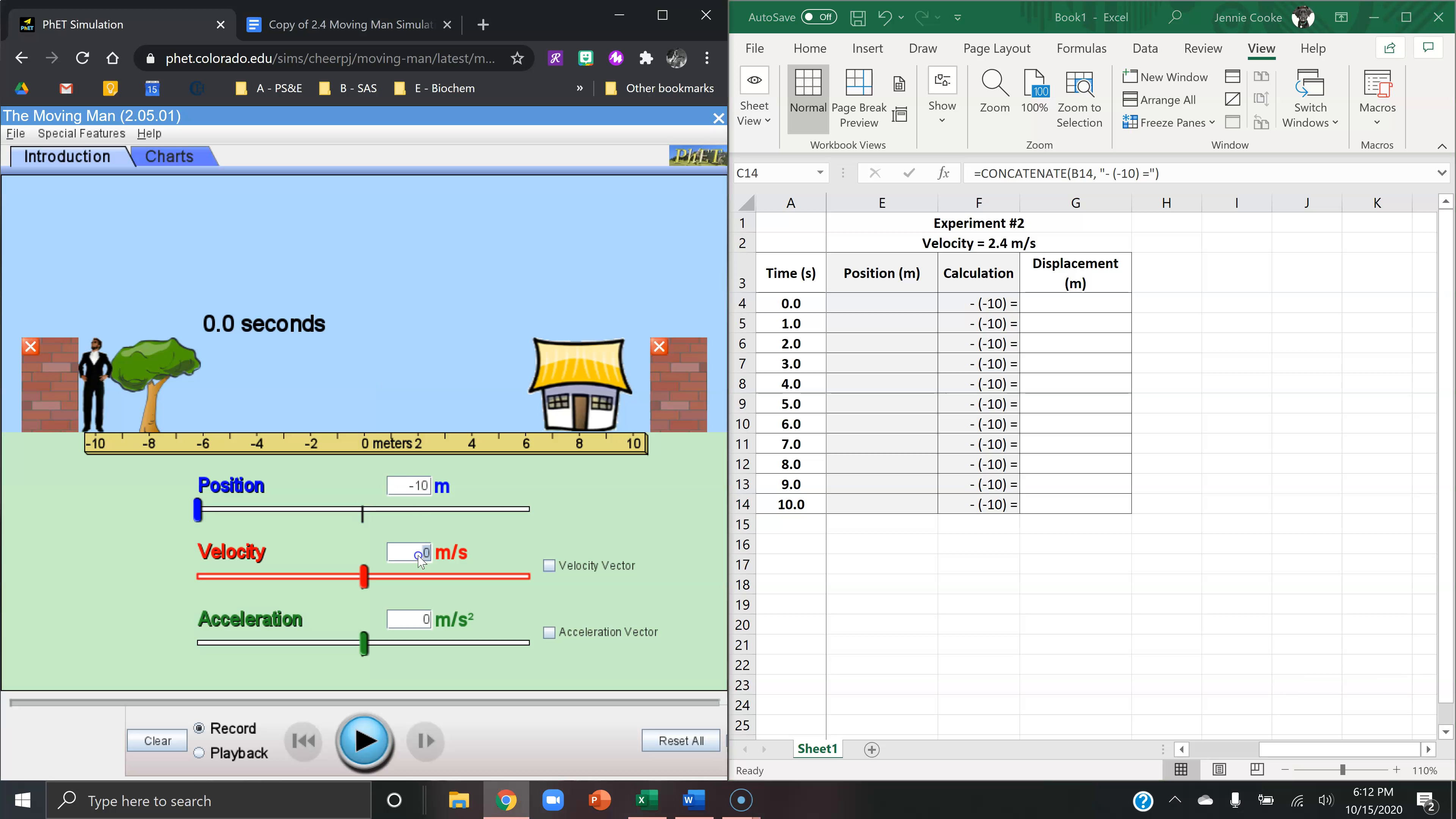
pyautogui.write('2.4')
pyautogui.click(365, 740)
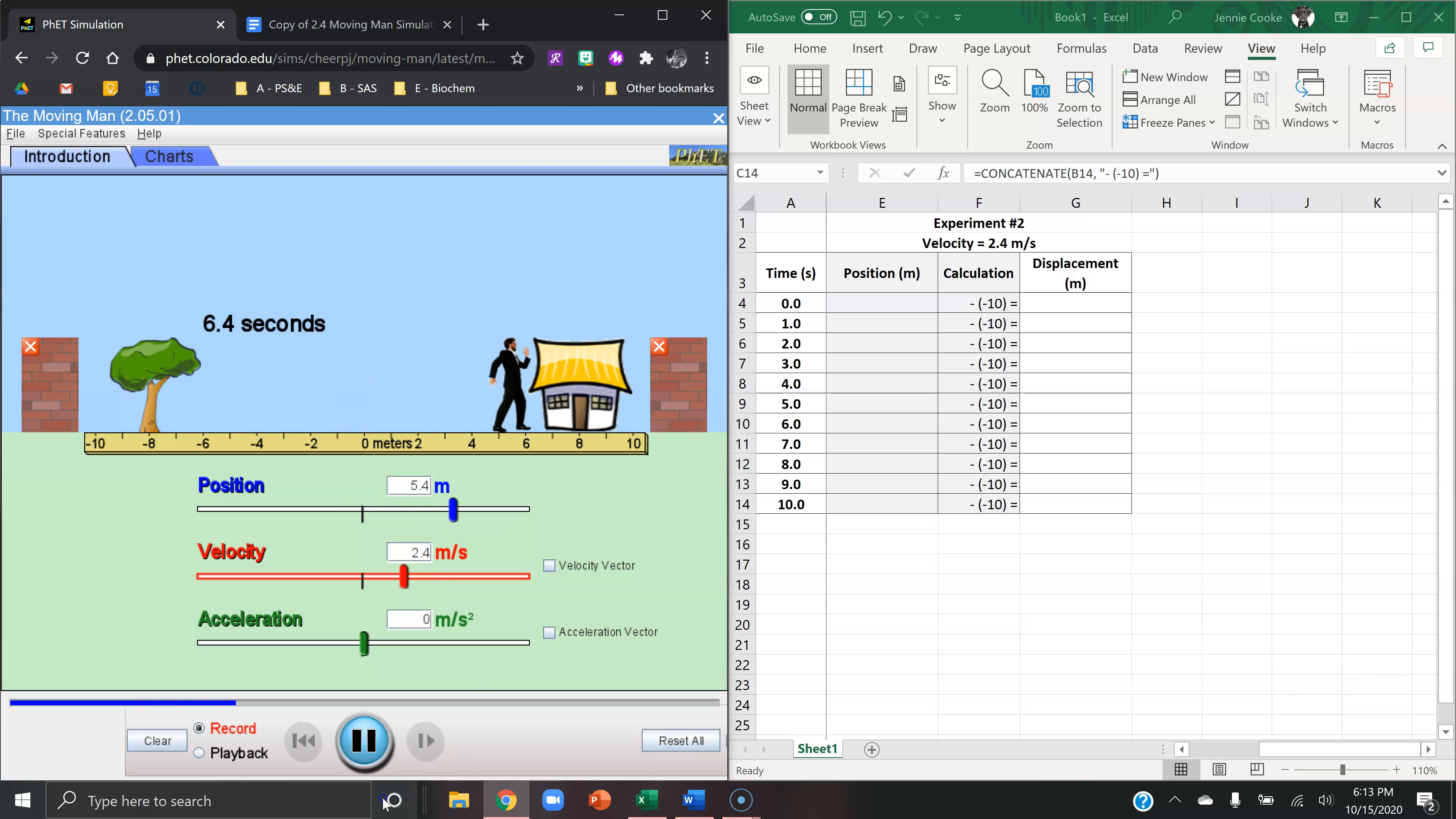
pyautogui.click(360, 756)
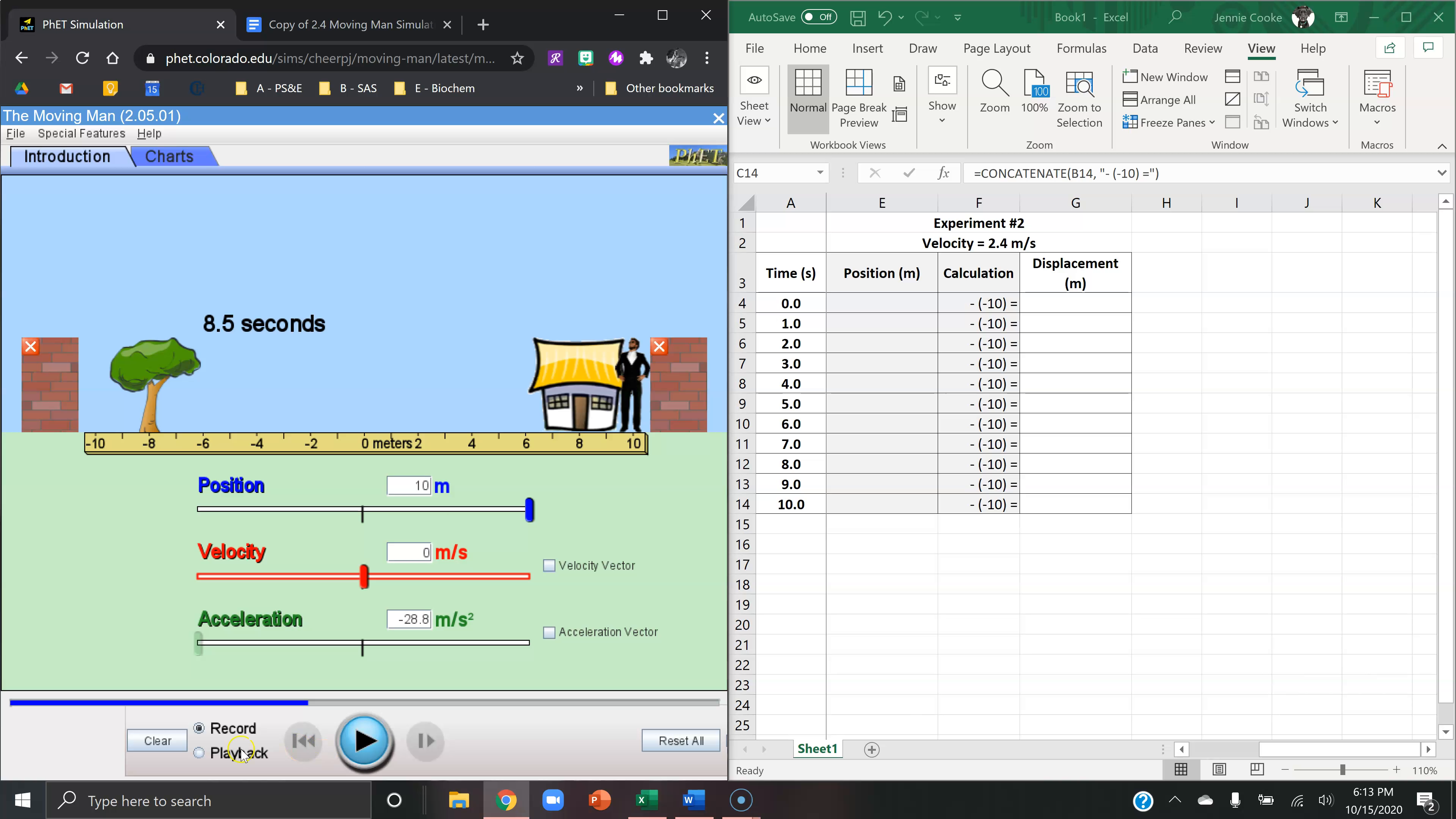
# Step: Switch the simulation to playback mode and enter position -10 and displacement 0 in Excel's Experiment #2 row for 0.0 s
pyautogui.click(229, 754)
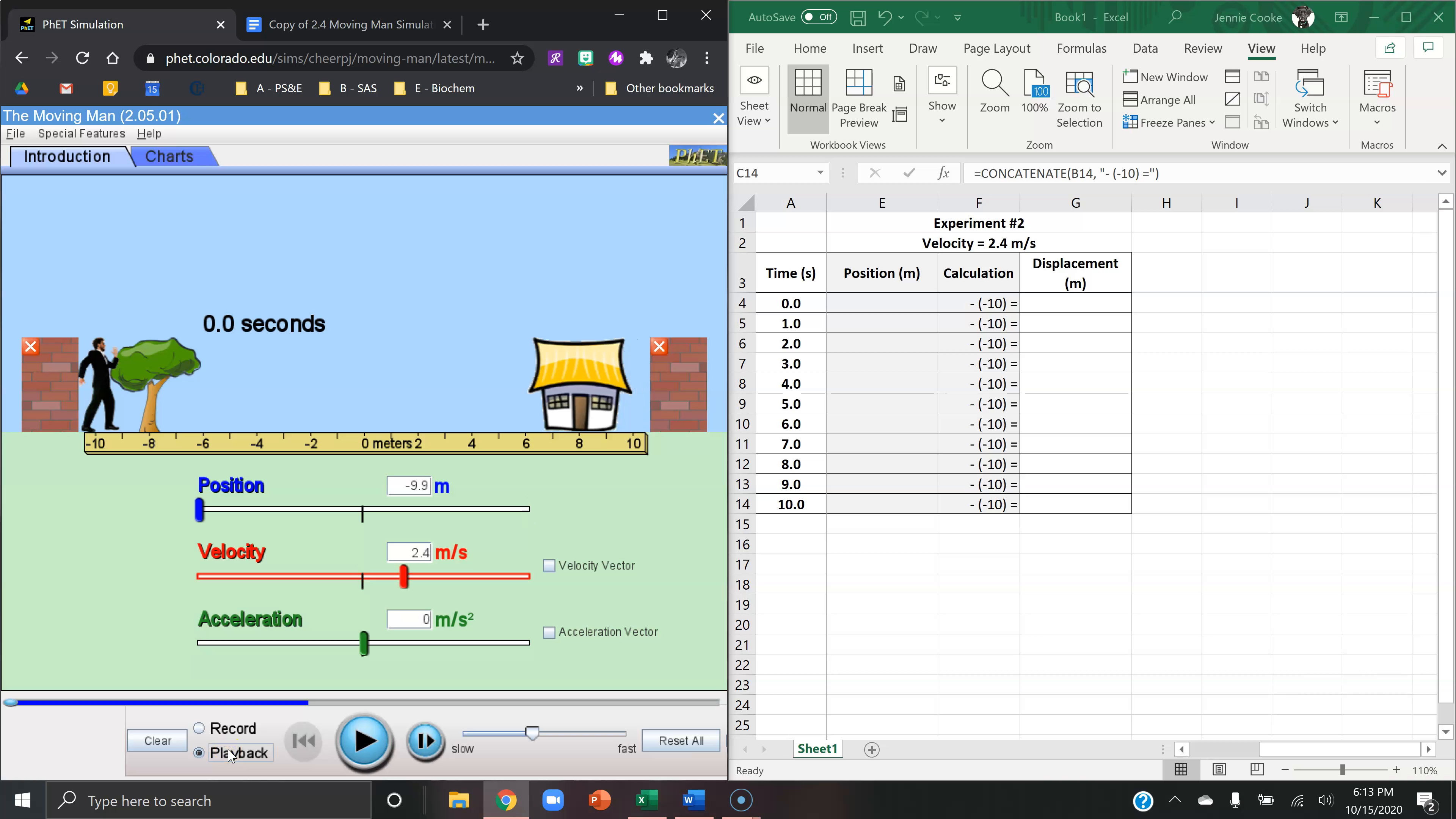
pyautogui.click(879, 302)
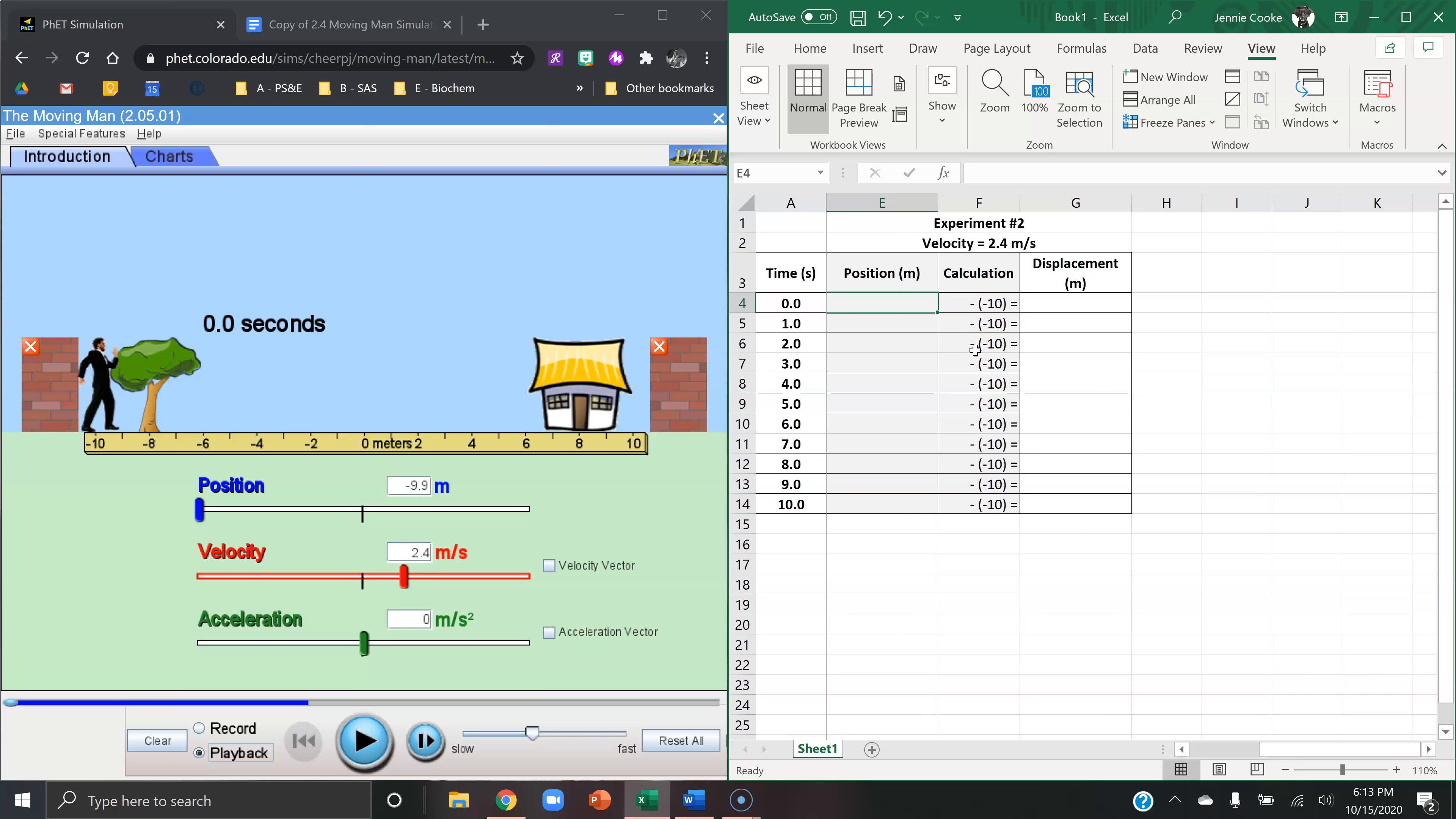
pyautogui.write('-10')
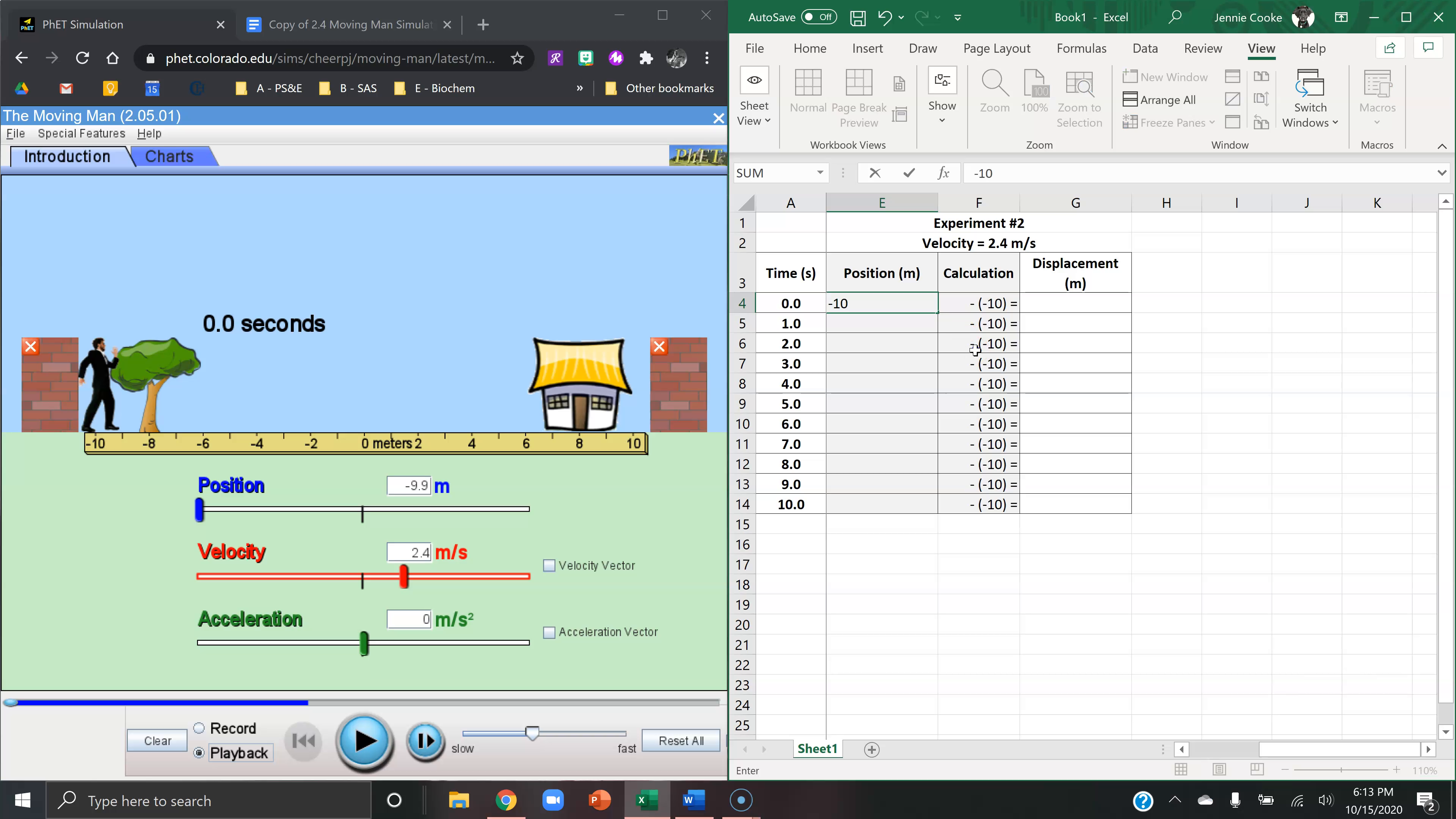
pyautogui.press('Tab')
pyautogui.click(1064, 298)
pyautogui.write('0')
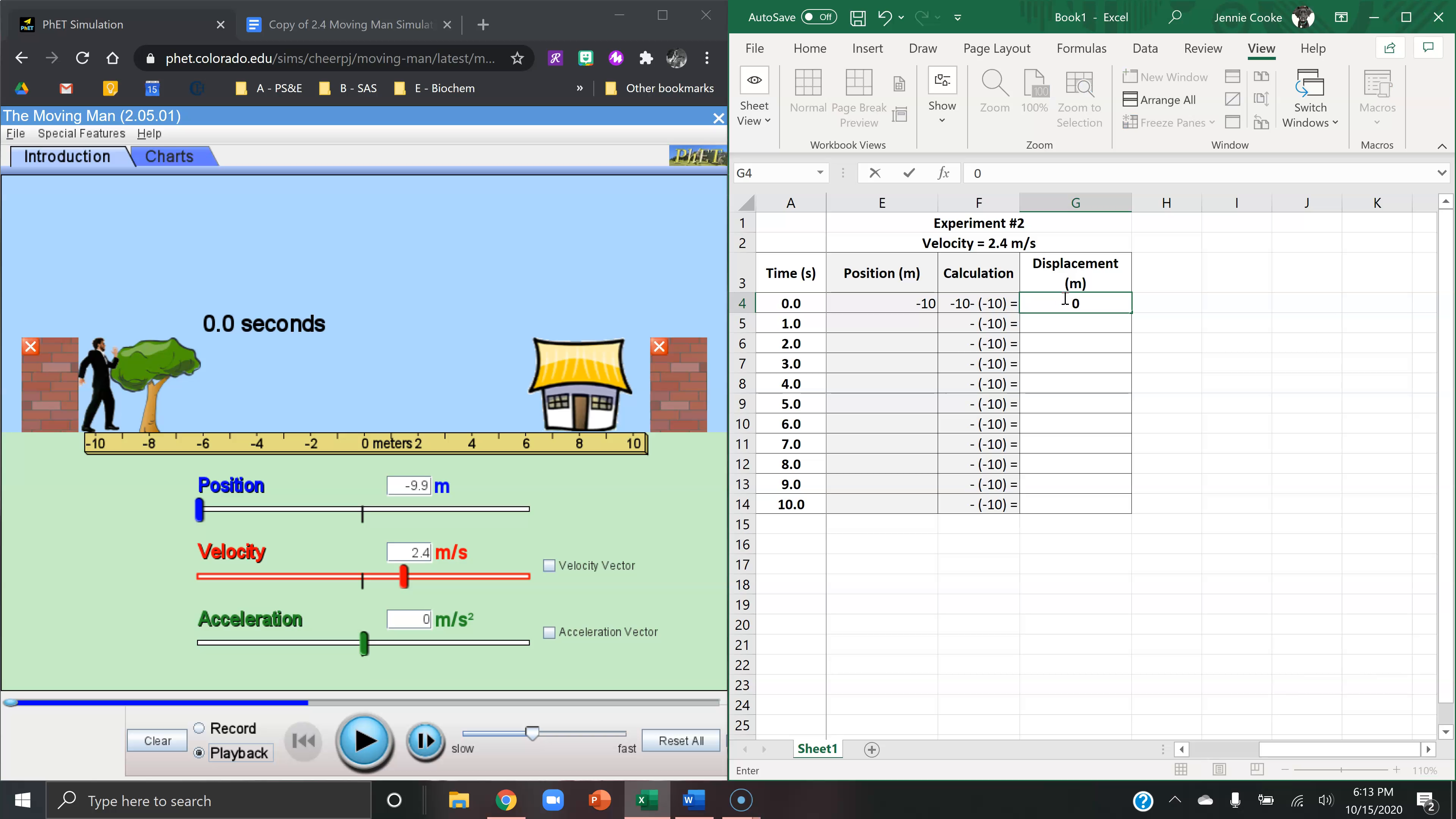
# Step: In the Moving Man simulation, set playback to the slowest speed and play the 2.4 m/s recording up to 1.0 seconds
pyautogui.click(465, 738)
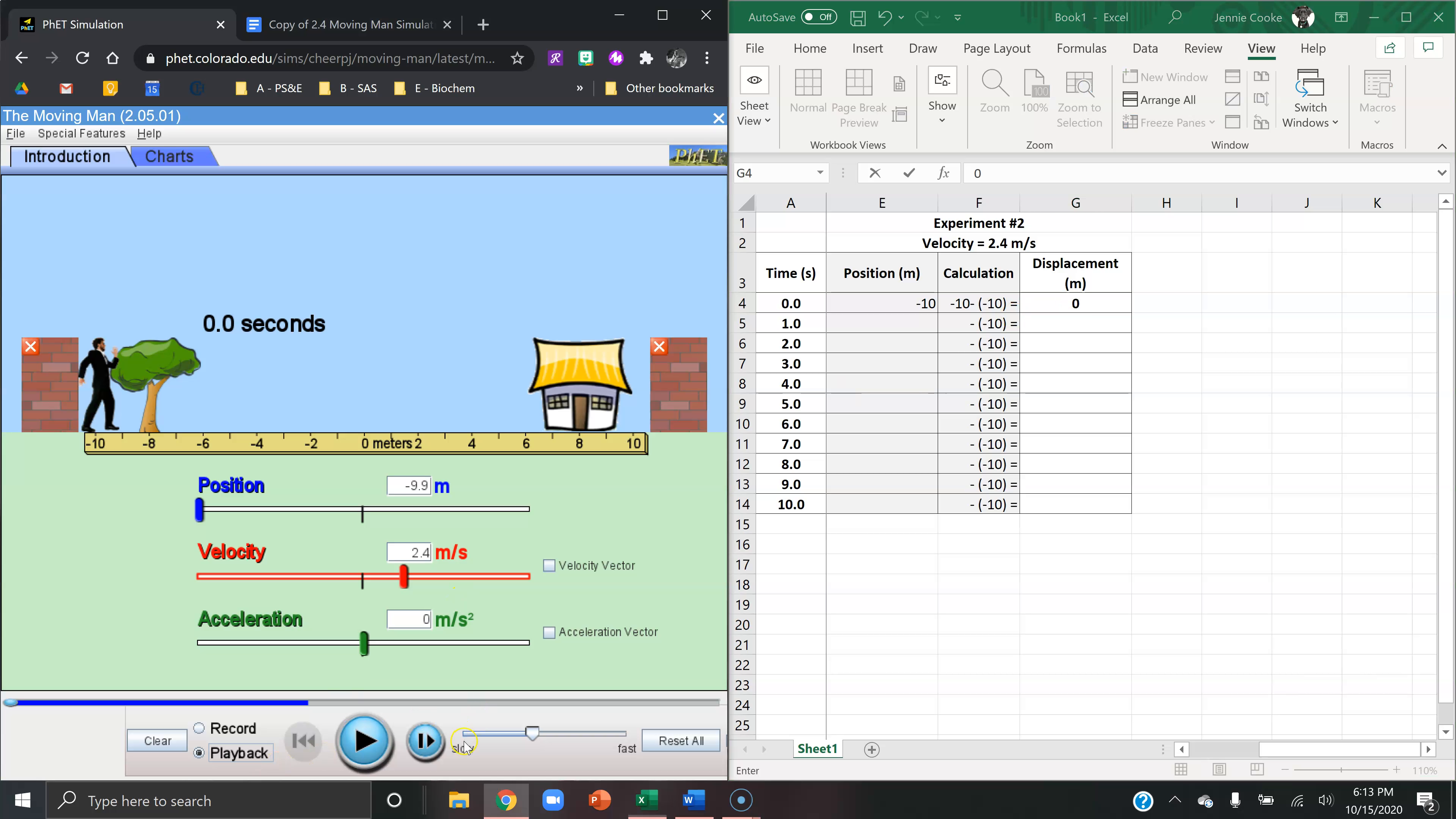
pyautogui.moveTo(529, 738); pyautogui.dragTo(458, 740)
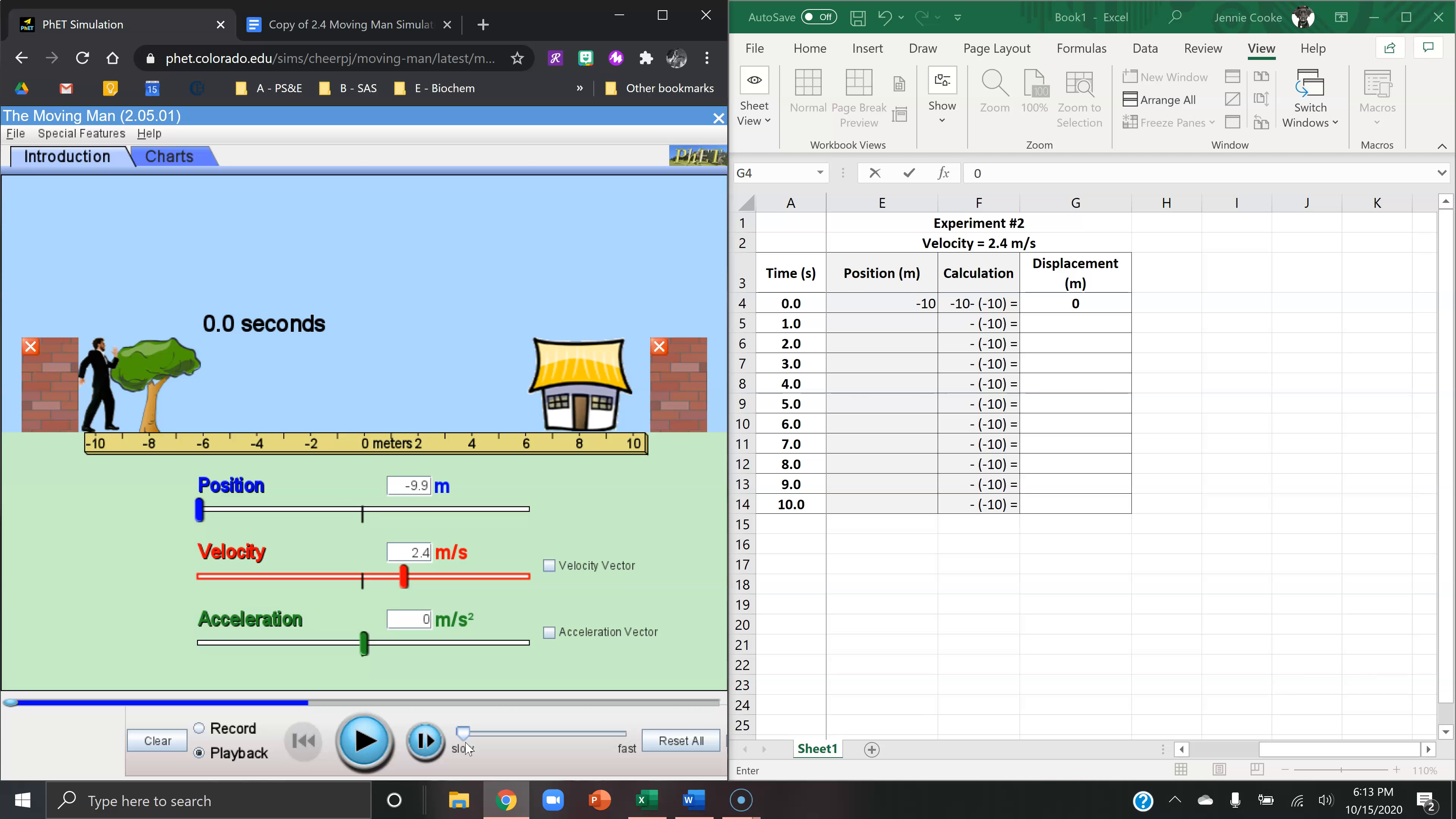
pyautogui.click(357, 742)
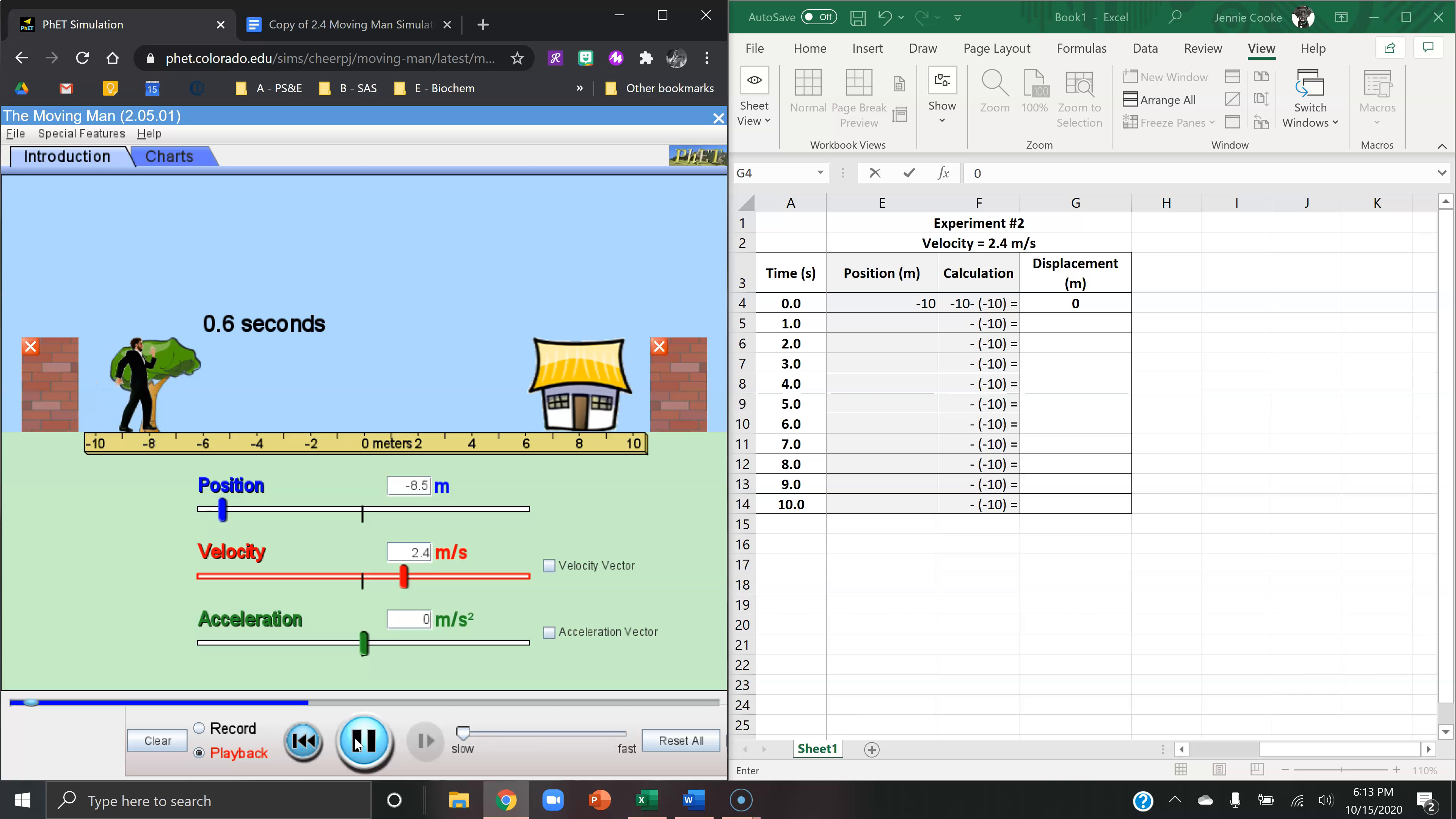
pyautogui.click(353, 738)
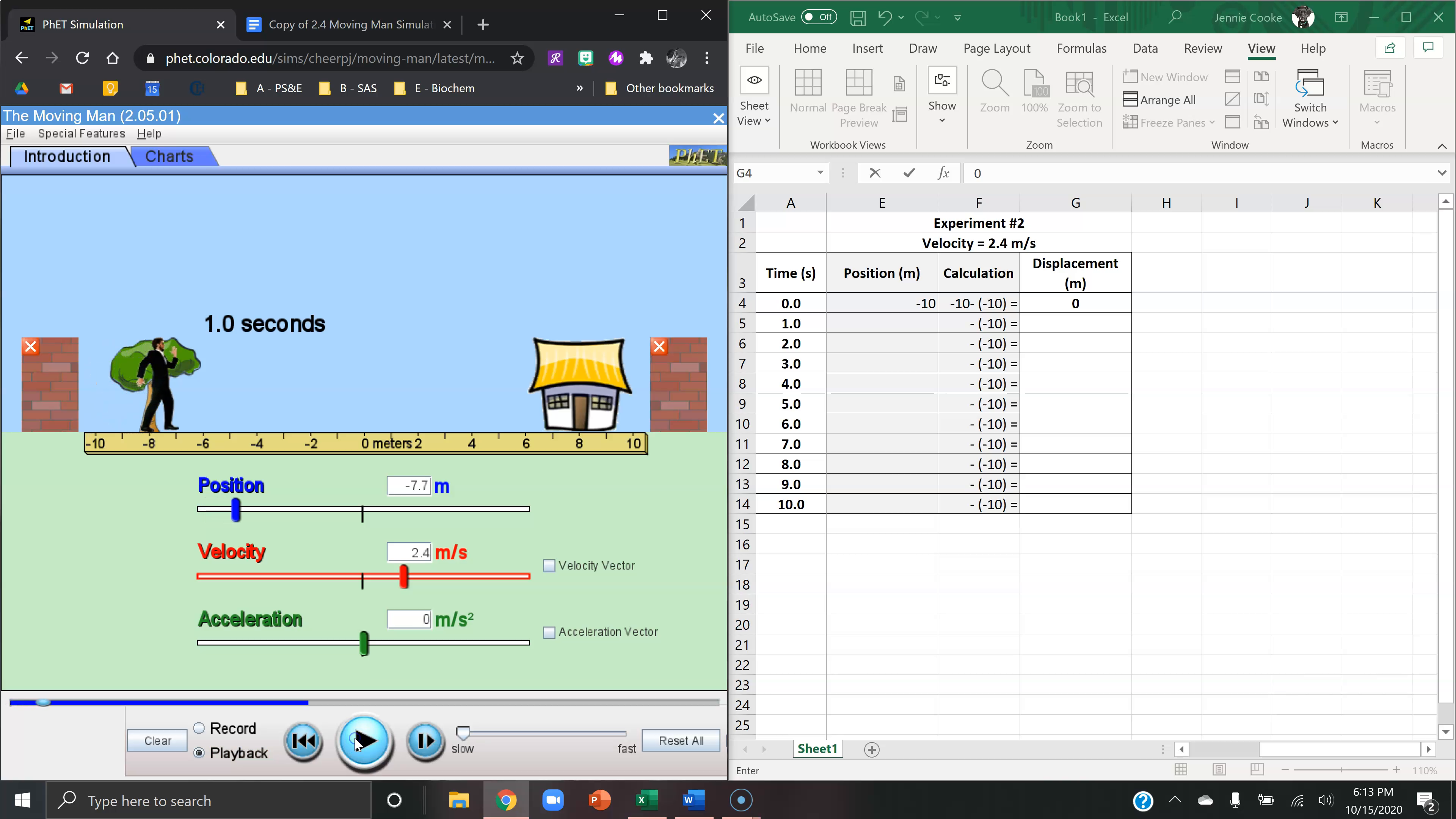
# Step: In the Excel sheet, enter position -7.7 and displacement 2.3 for 1.0 s under Experiment #2
pyautogui.click(910, 323)
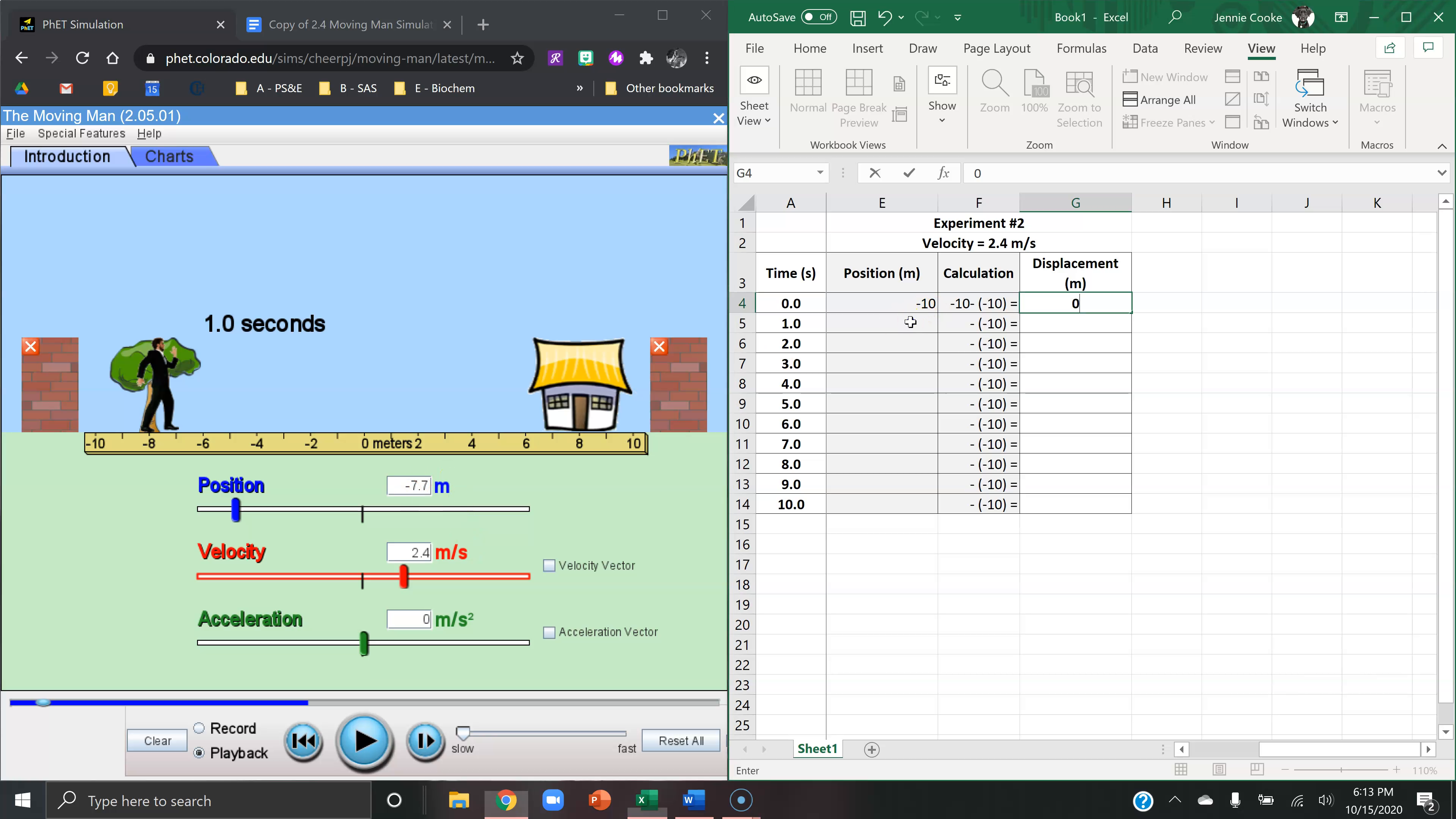
pyautogui.write('-')
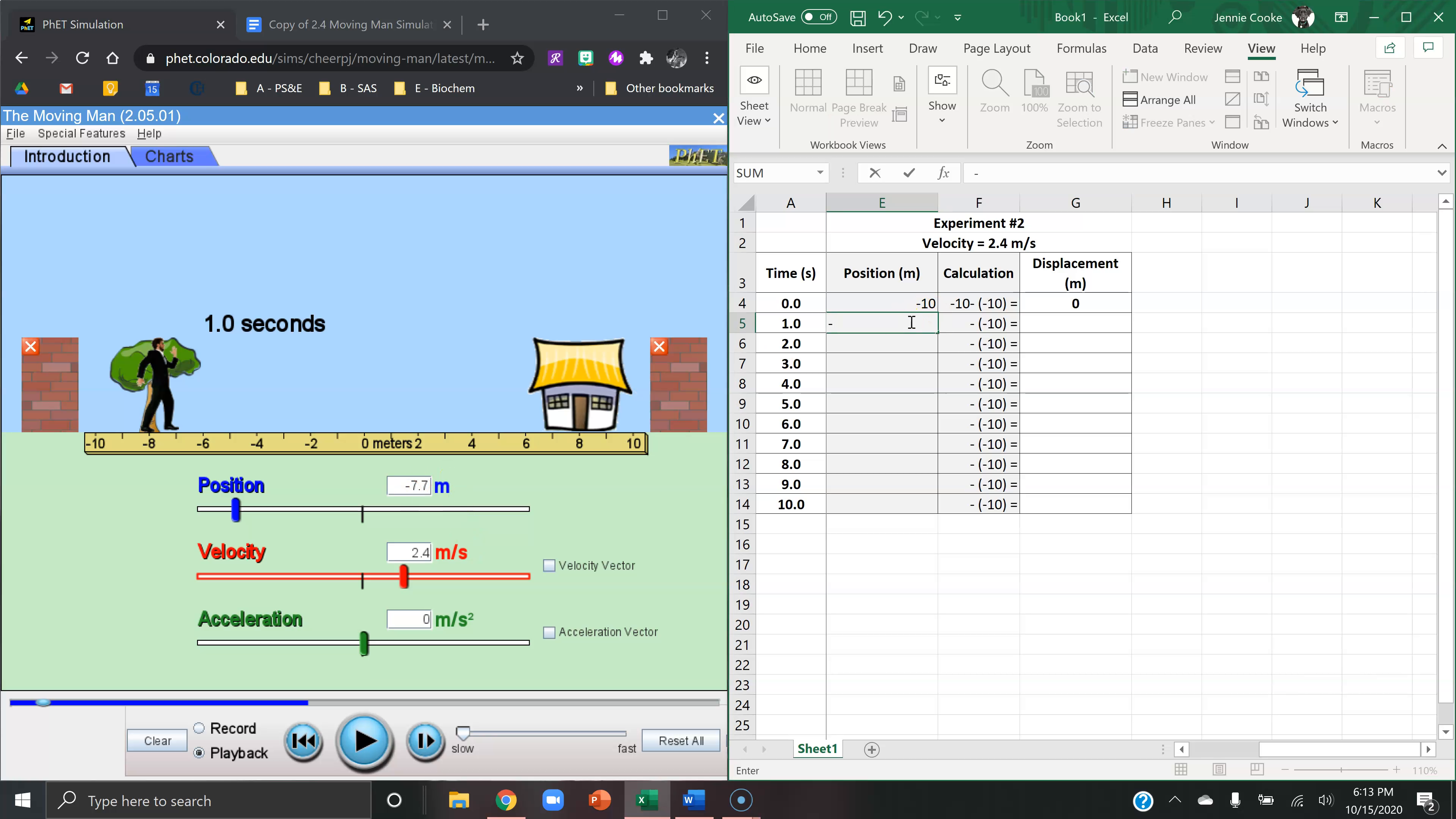
pyautogui.write('7.7')
pyautogui.press('Tab')
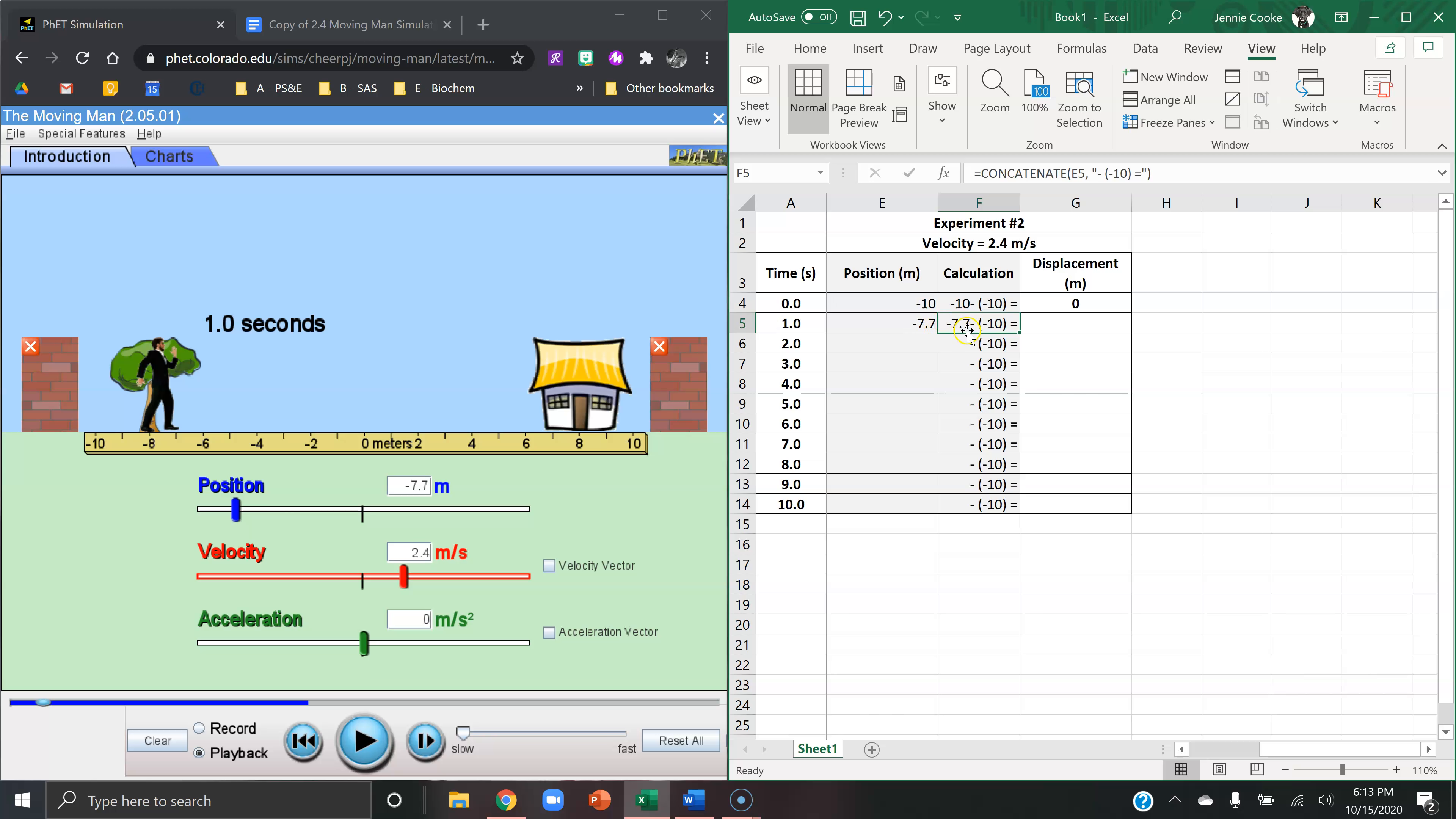
pyautogui.click(1078, 328)
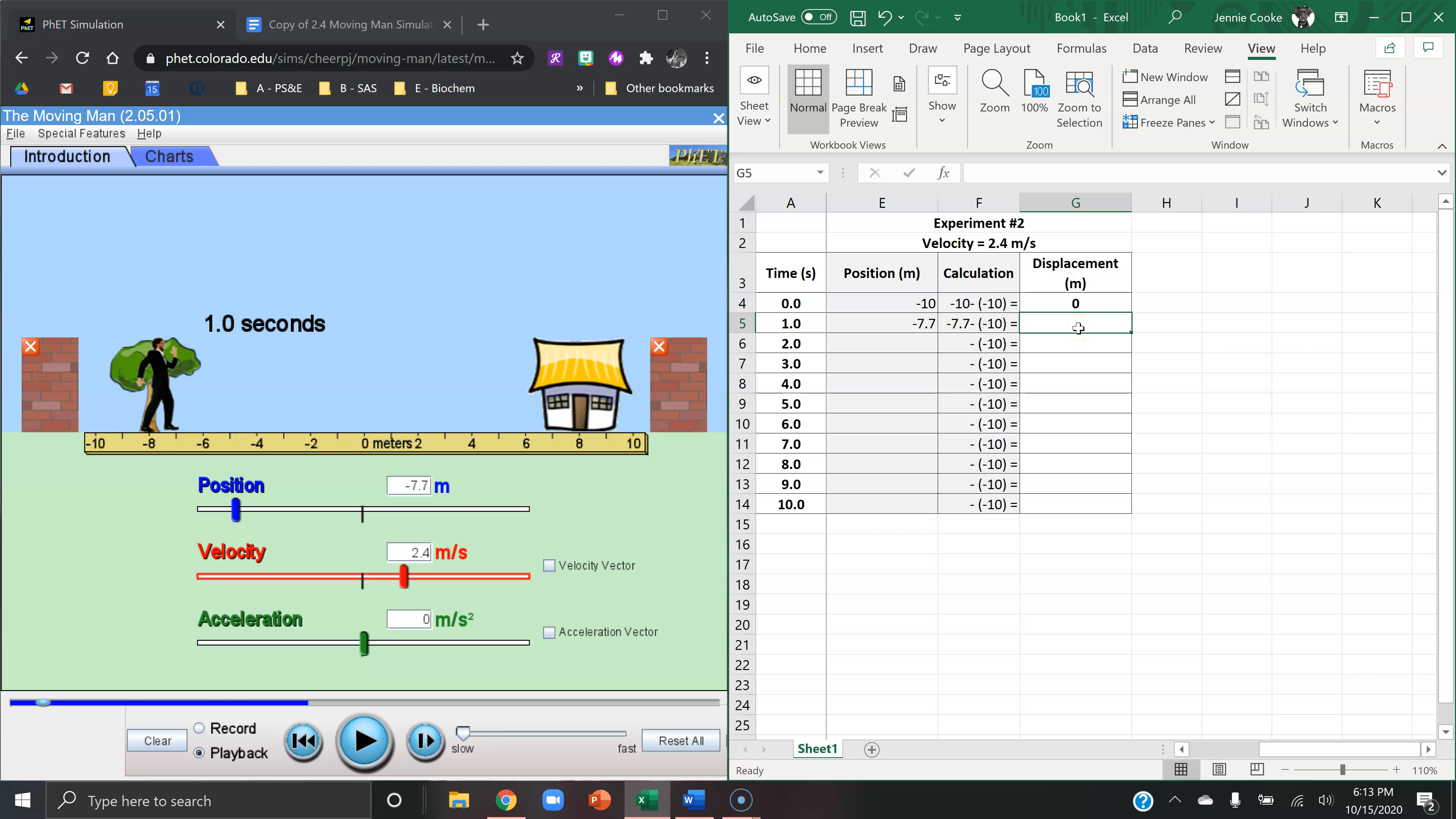
pyautogui.write('2.3')
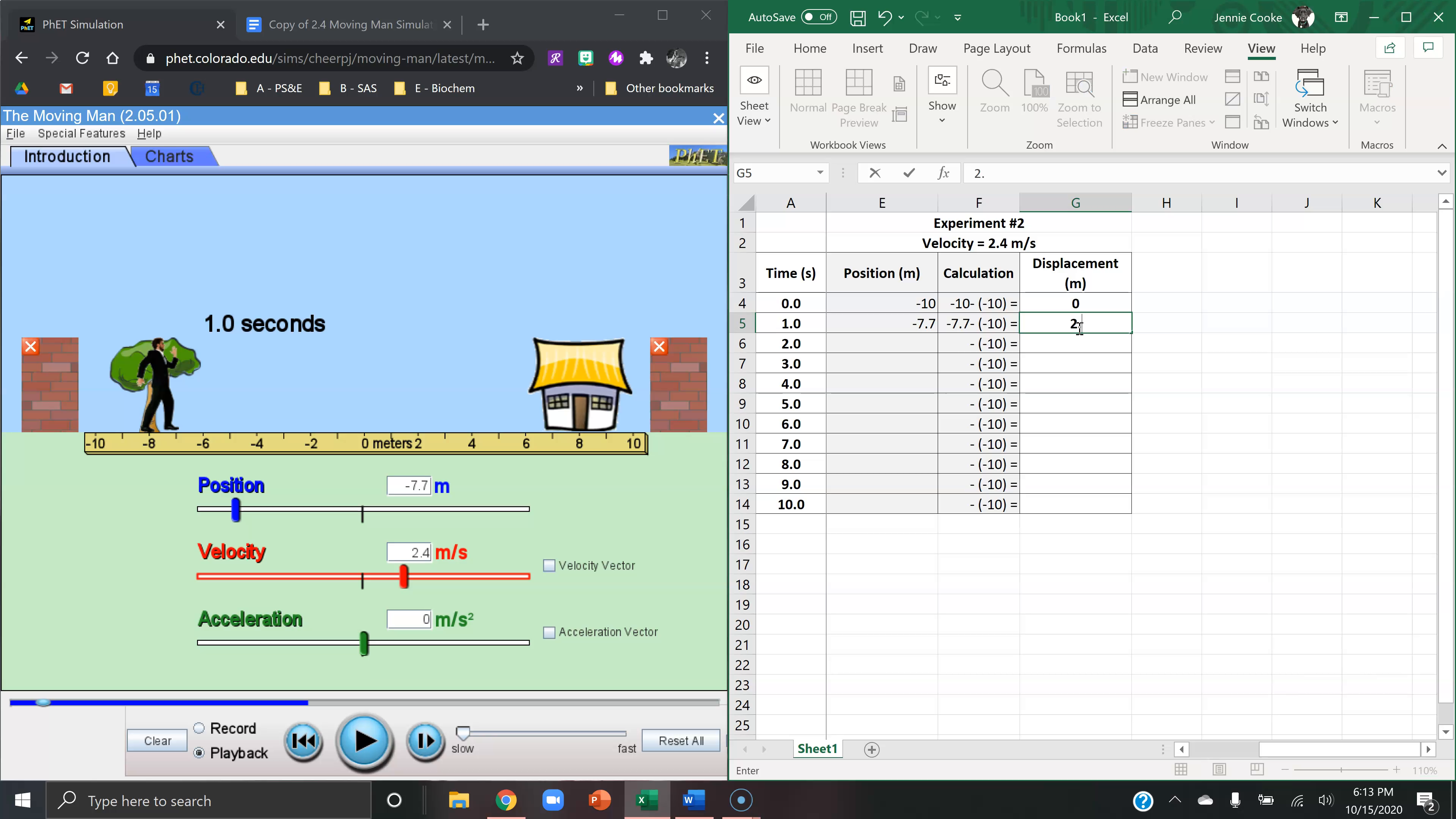
pyautogui.press('Return')
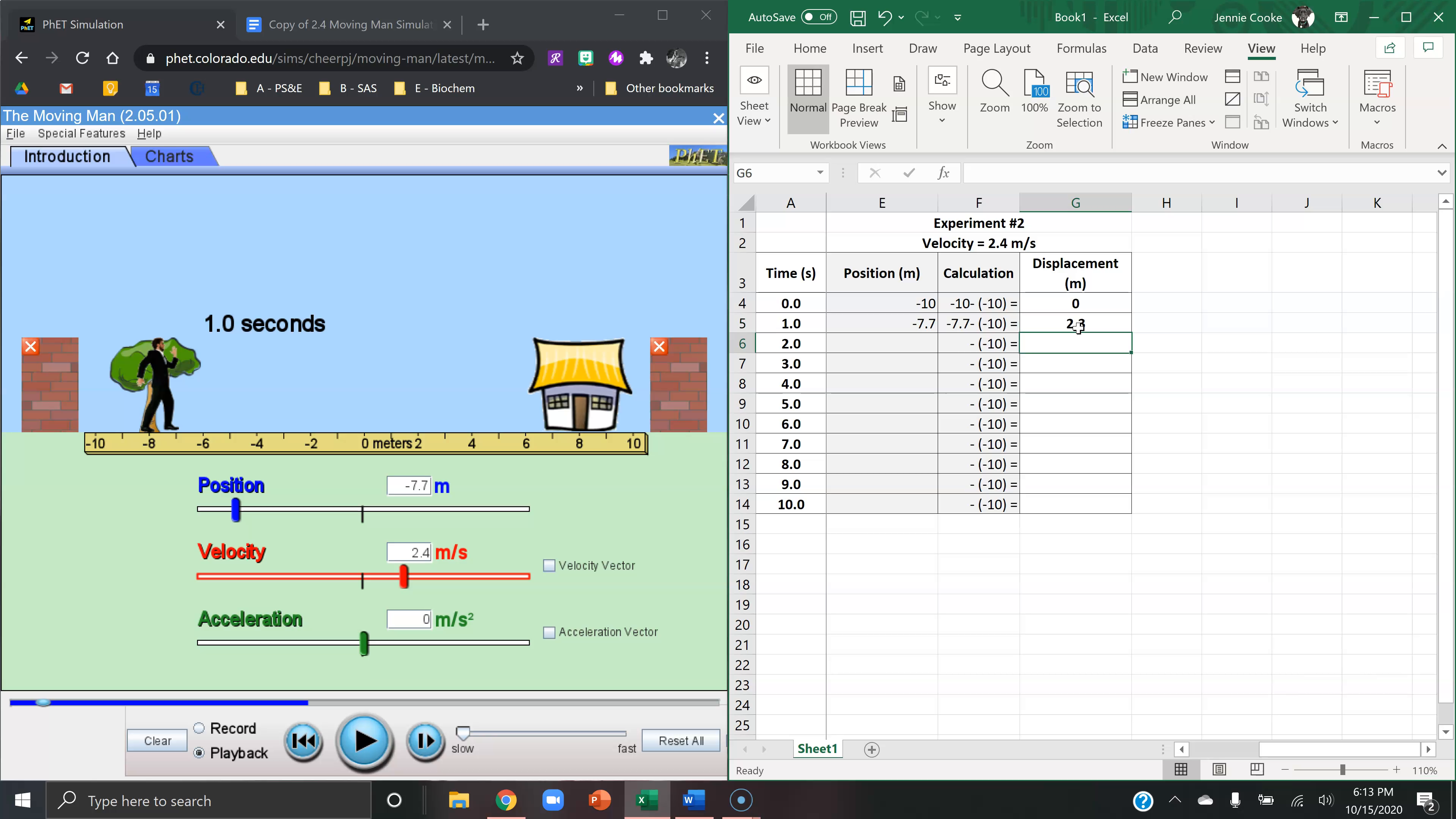
# Step: Play the Moving Man recording up to 2.0 seconds, and enter position -5.2 and displacement 4.8 for 2.0 s under Experiment #2 in Excel
pyautogui.click(373, 737)
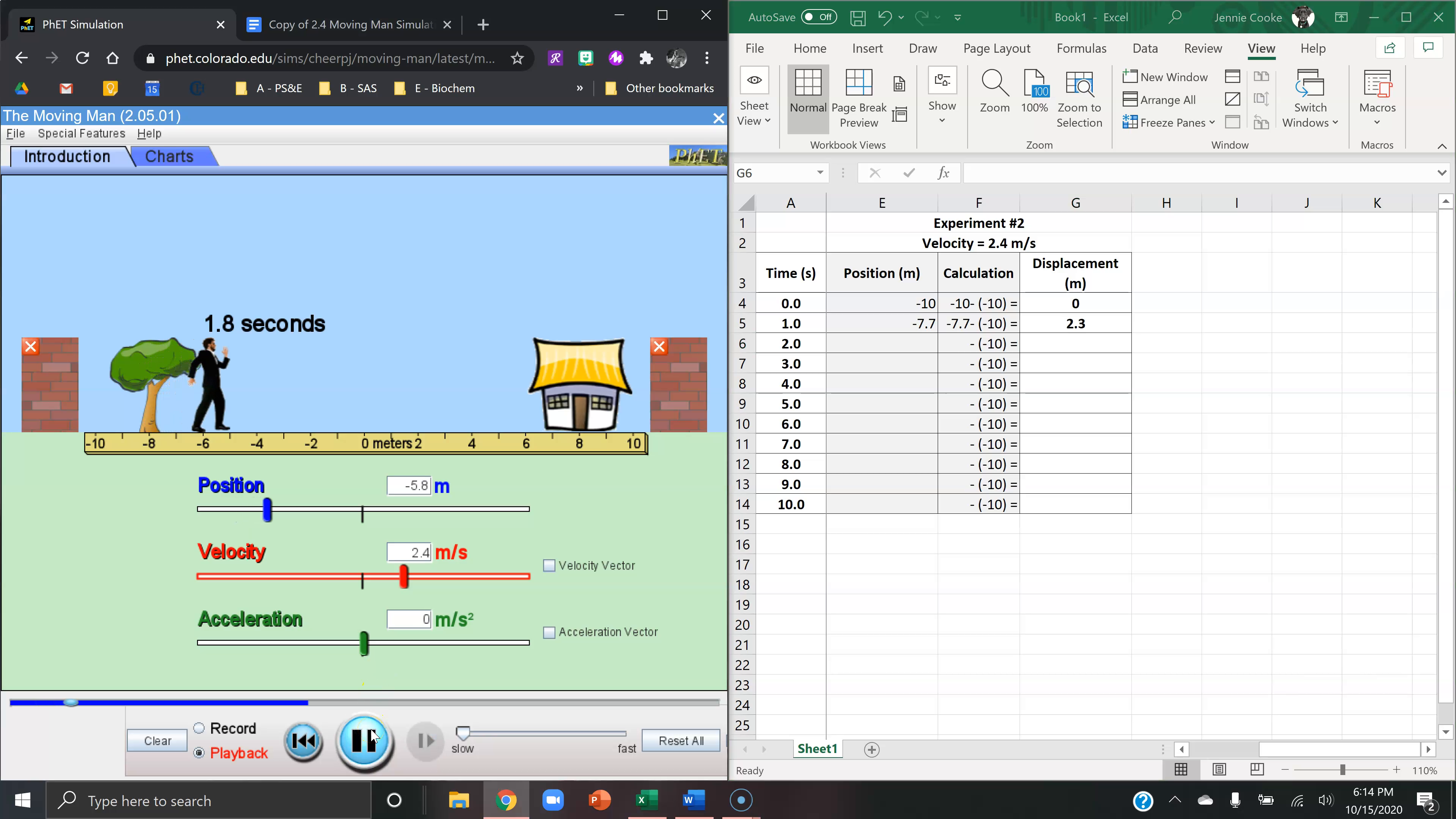
pyautogui.click(373, 737)
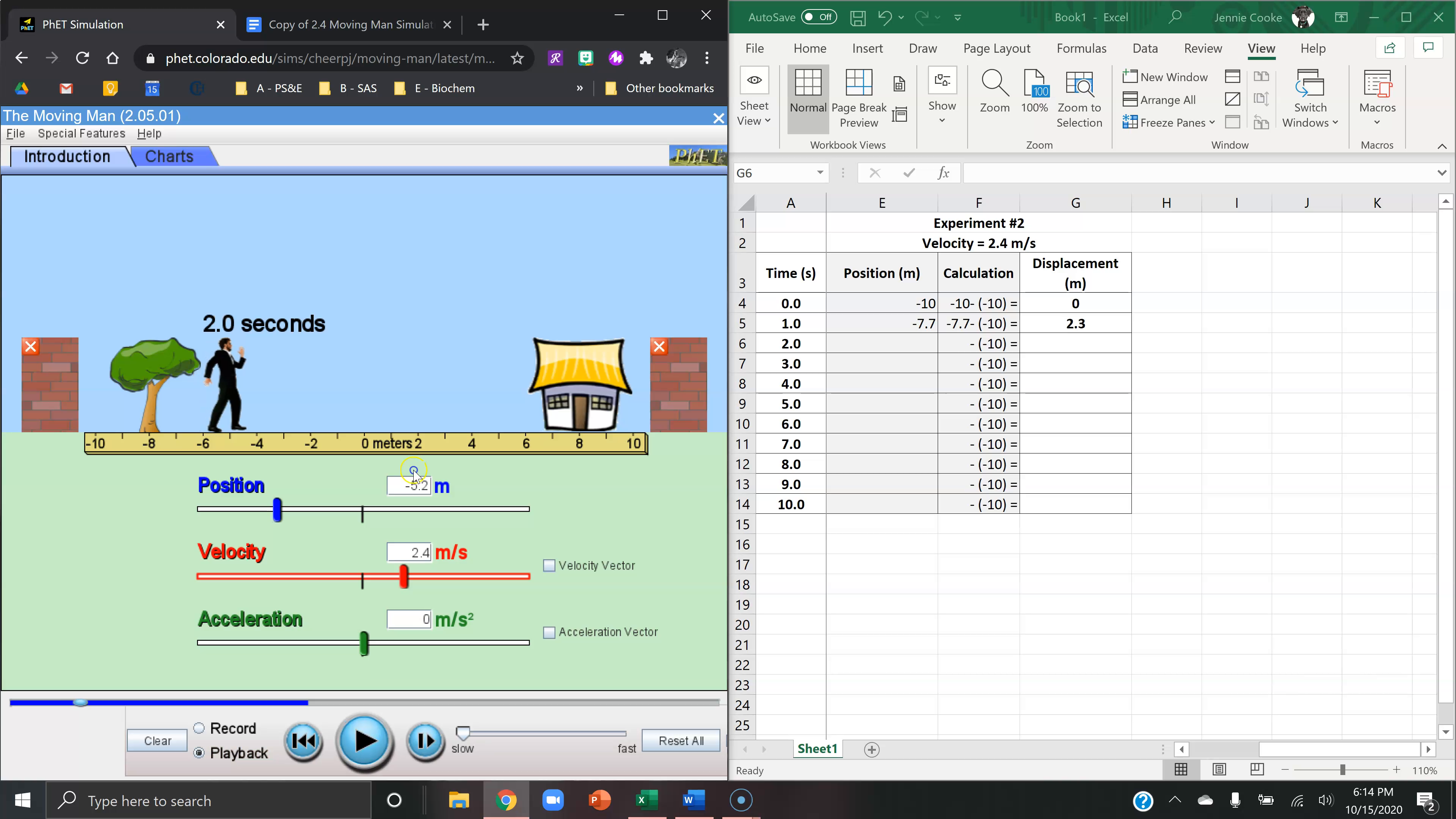
pyautogui.click(887, 347)
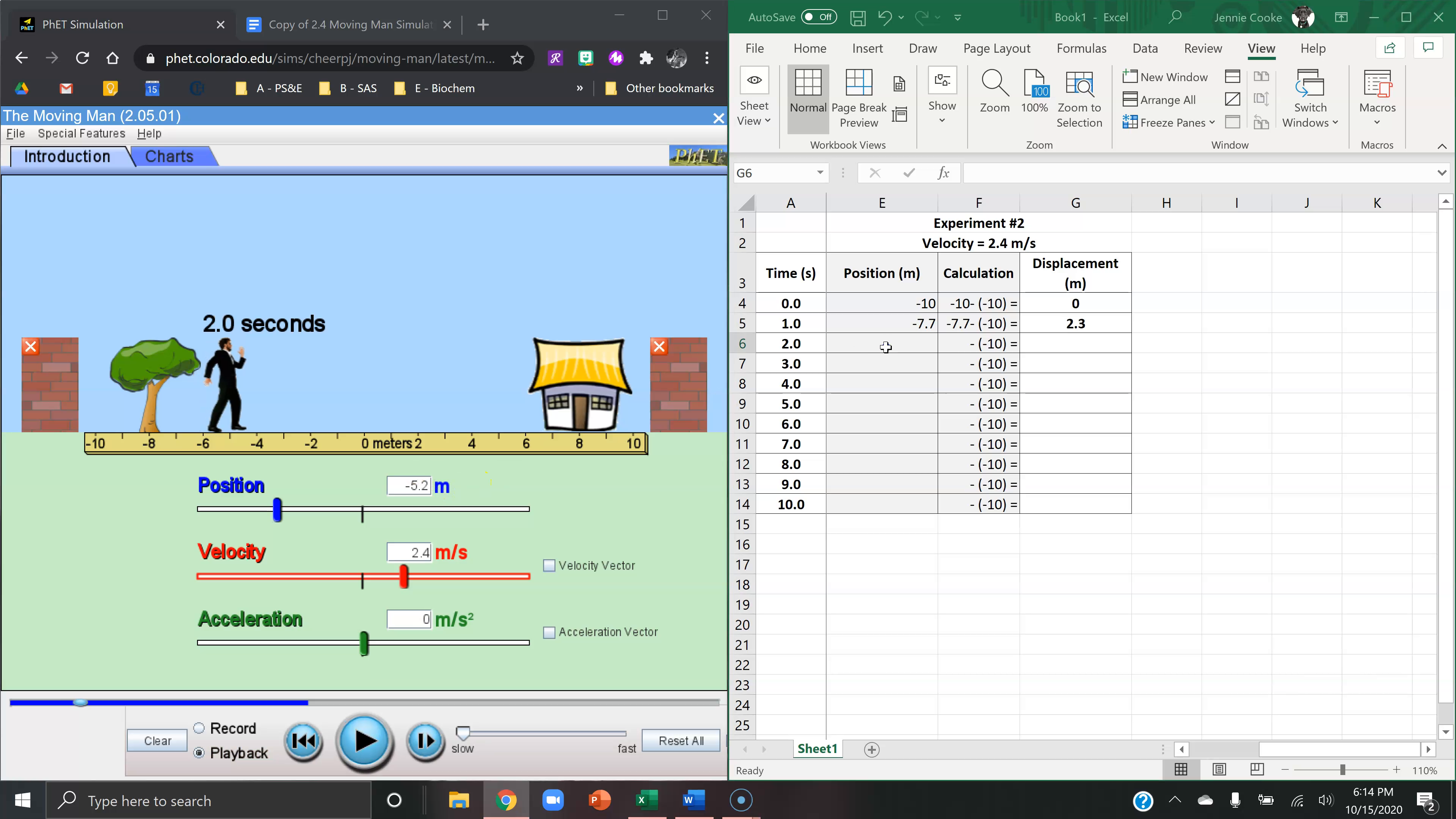
pyautogui.write('-5')
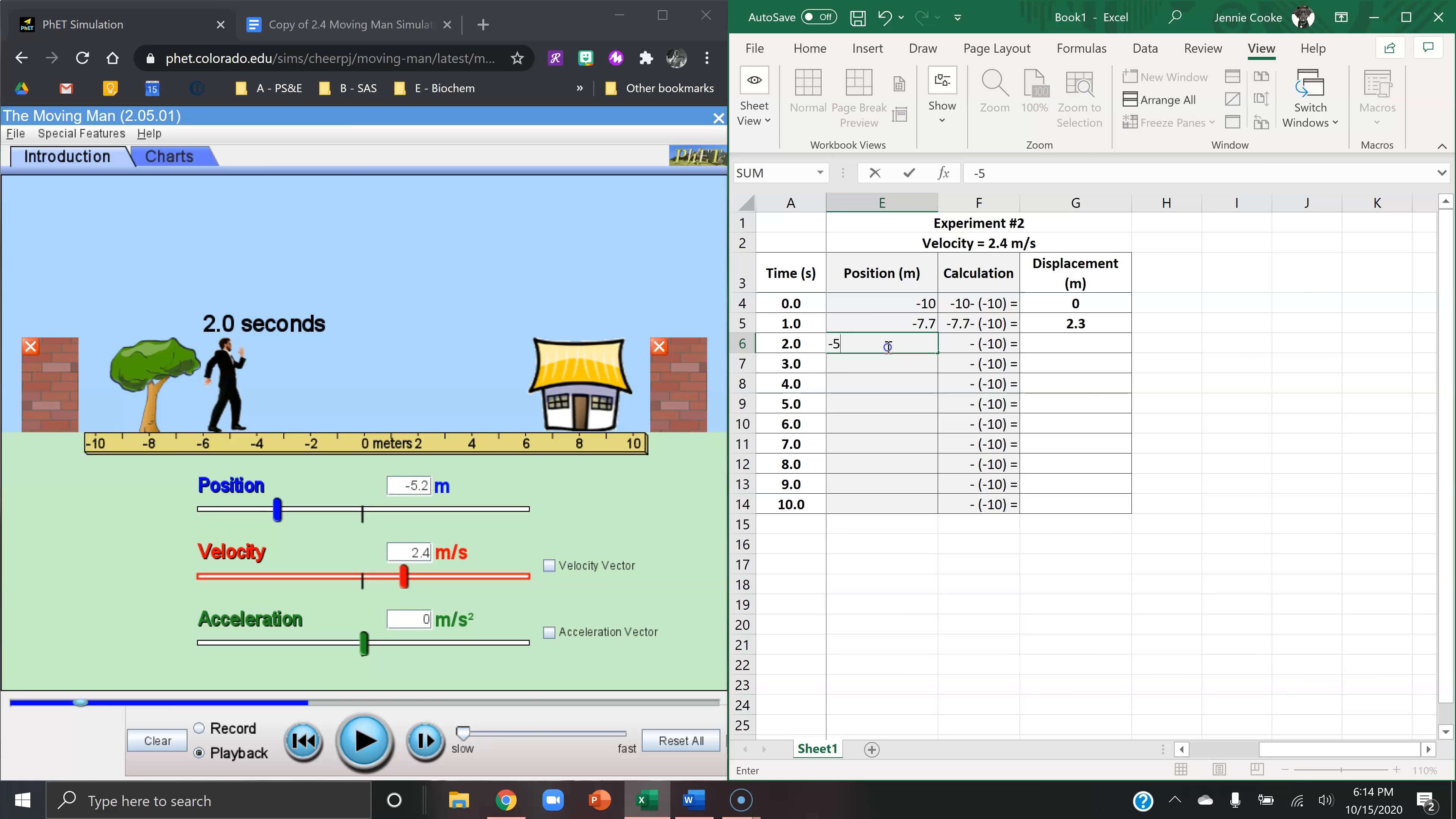
pyautogui.write('.2')
pyautogui.press('Tab')
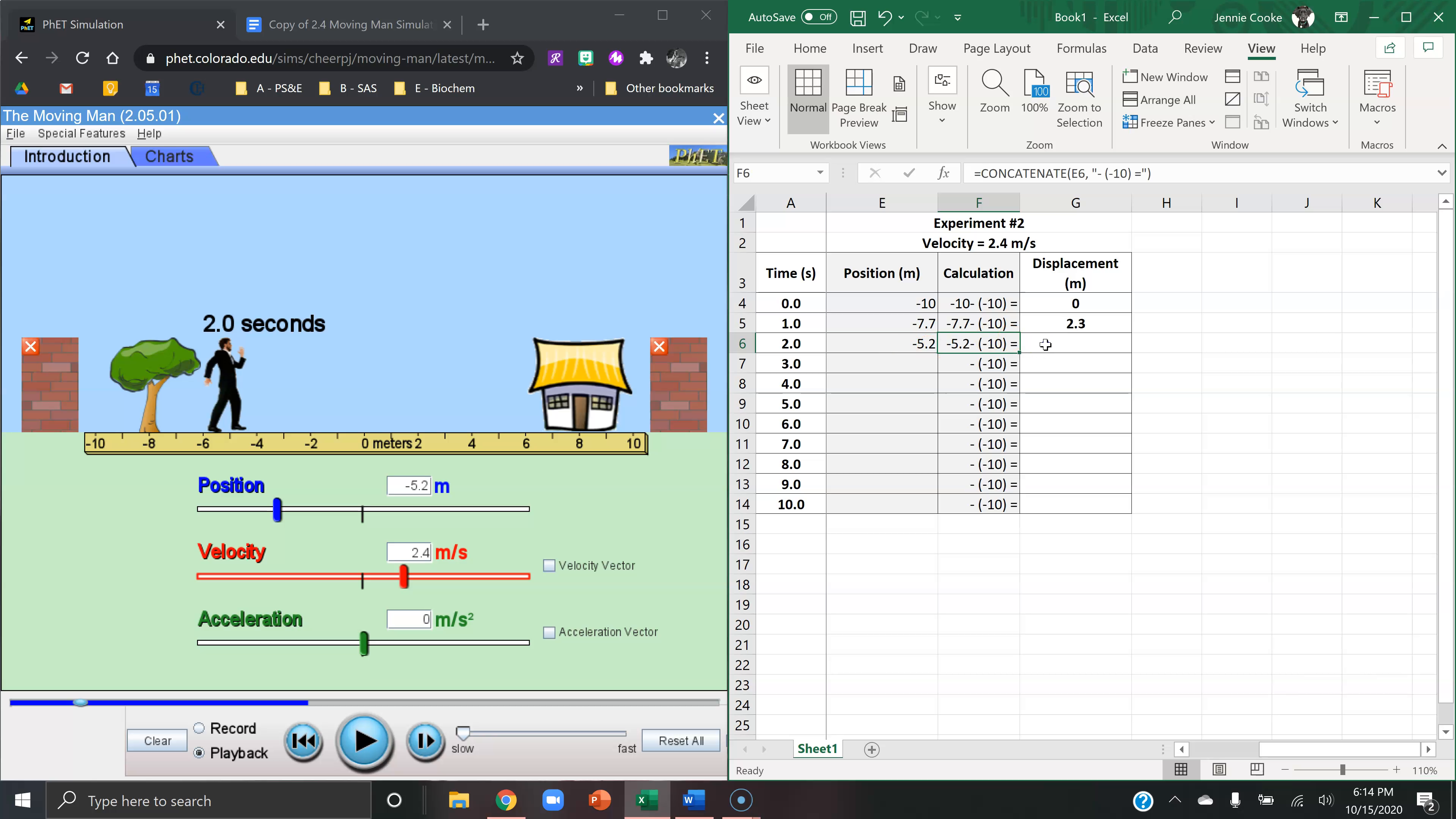
pyautogui.click(1046, 345)
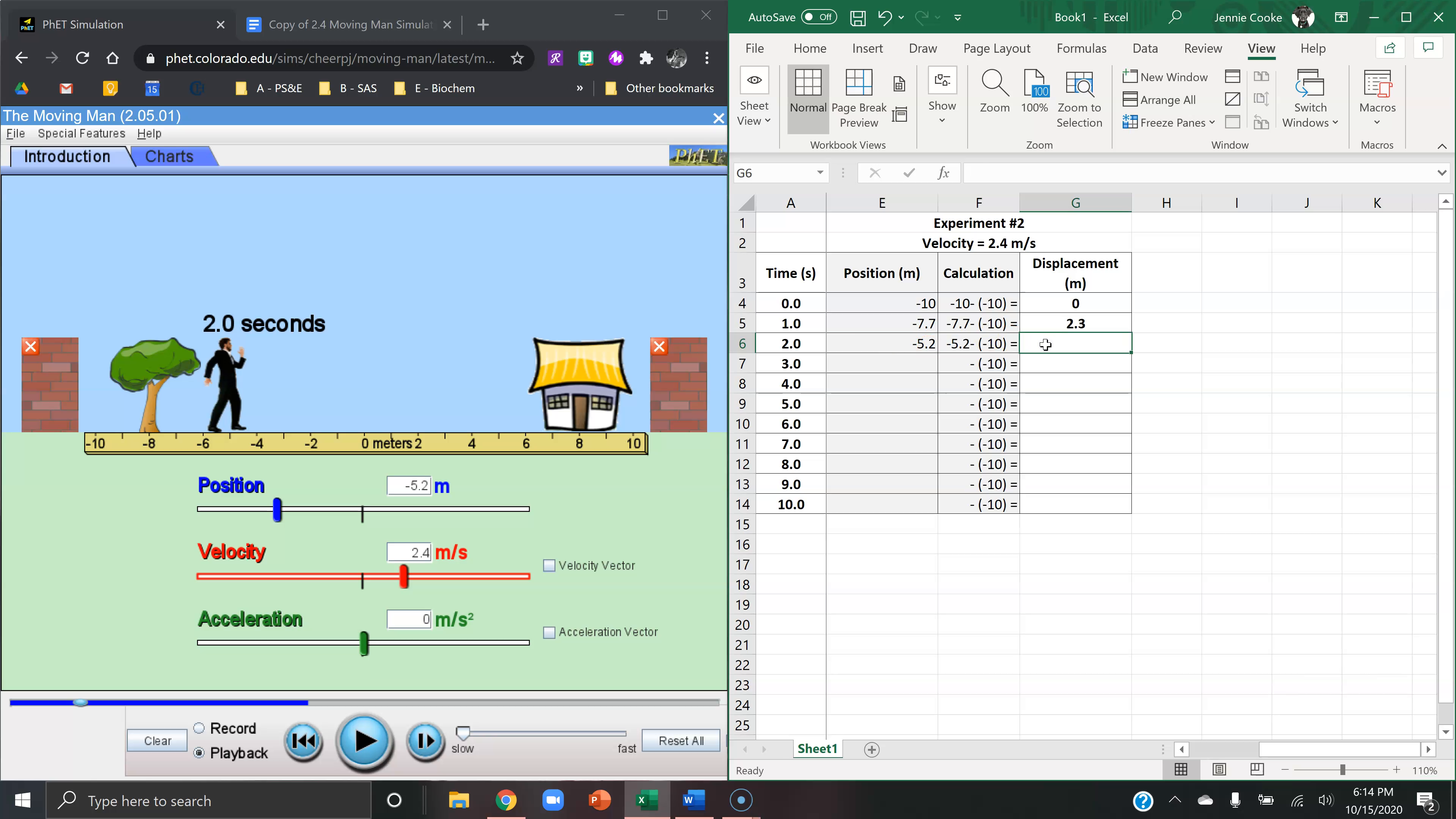
pyautogui.write('4.8')
pyautogui.press('Return')
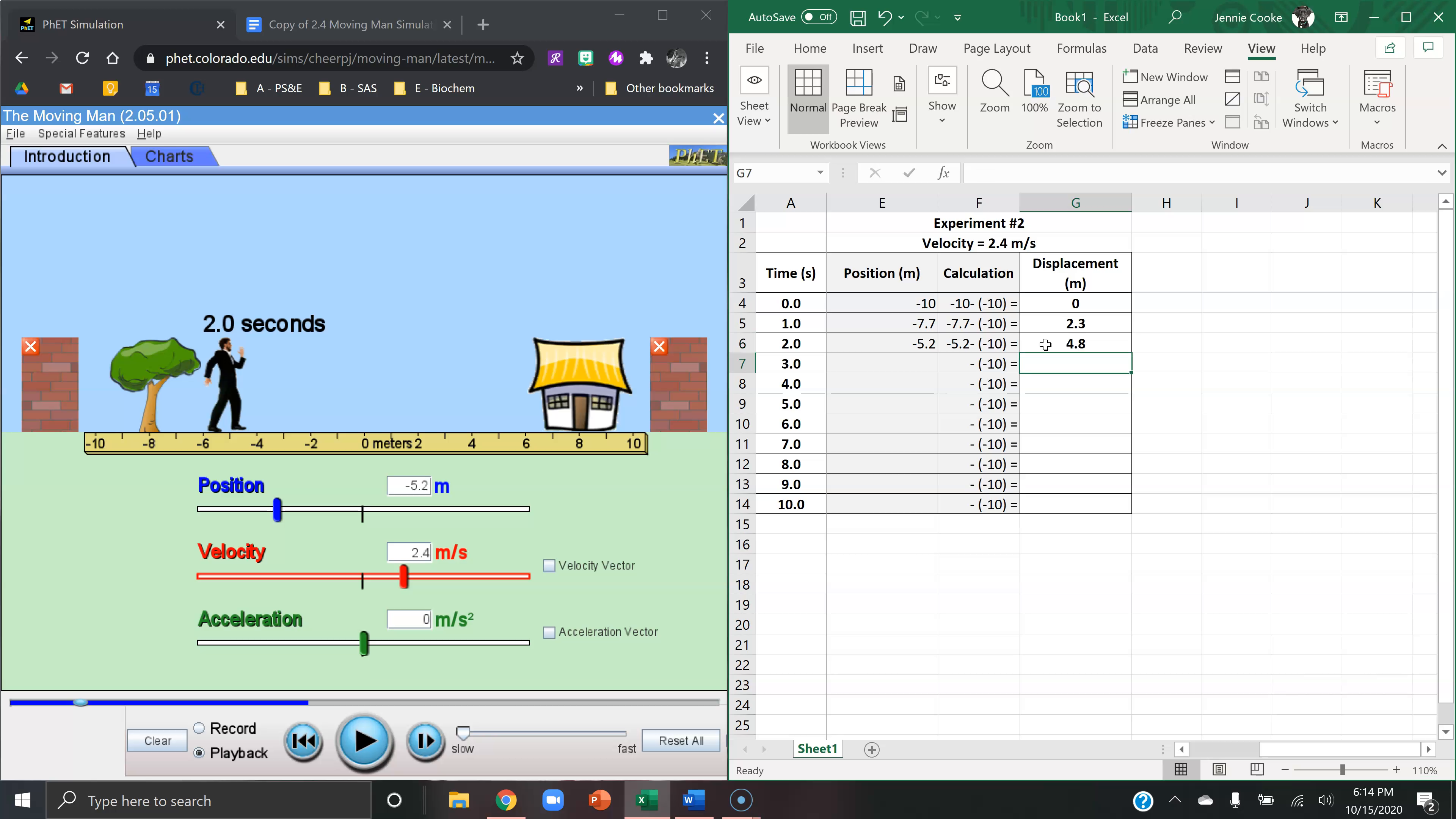
# Step: Play the Moving Man recording on to 3.0 seconds, and enter position -2.8 and displacement 7.2 for 3.0 s in Excel's Experiment #2 table
pyautogui.click(375, 743)
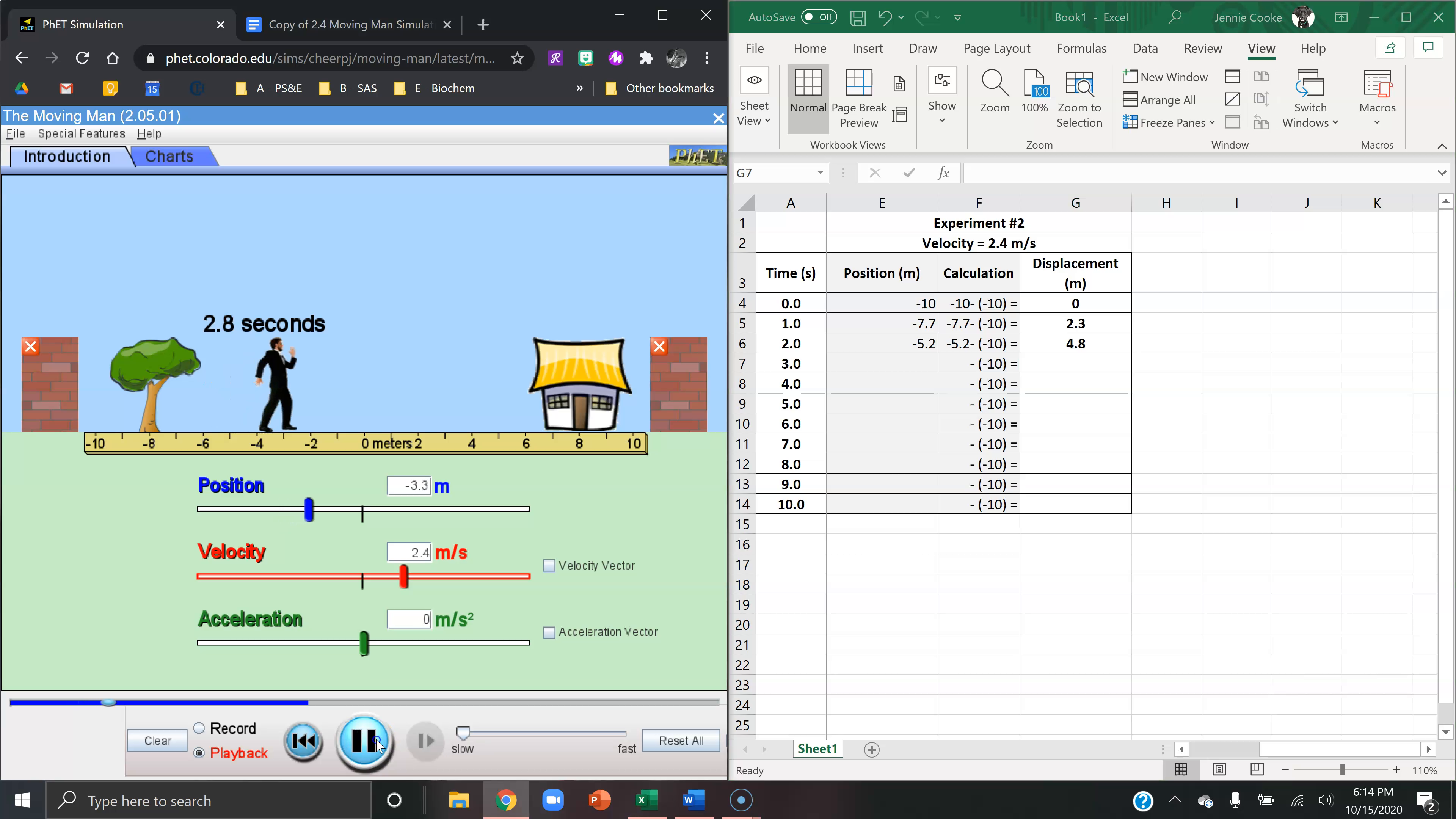
pyautogui.click(377, 744)
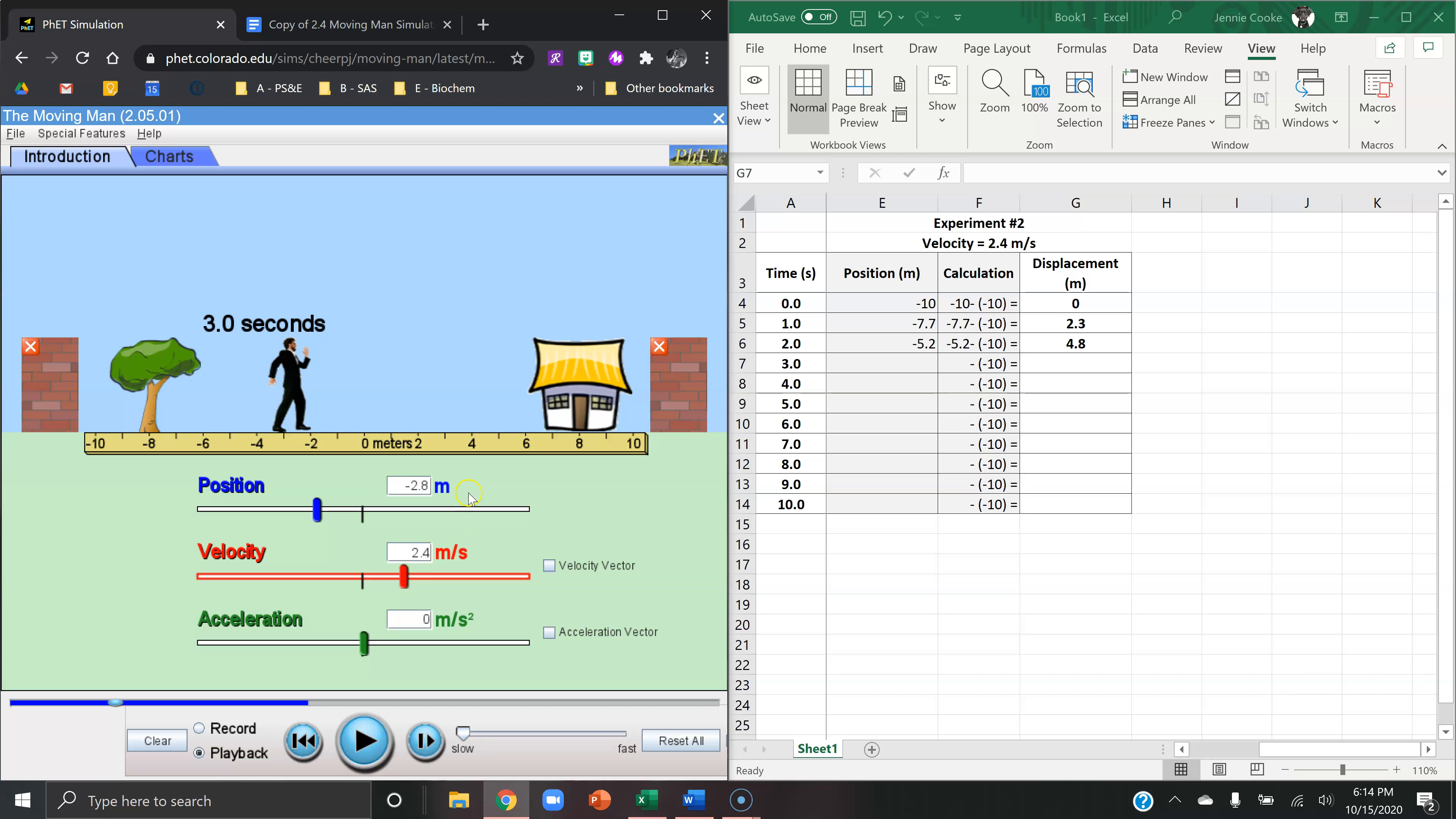
pyautogui.click(888, 368)
pyautogui.write('-2.8')
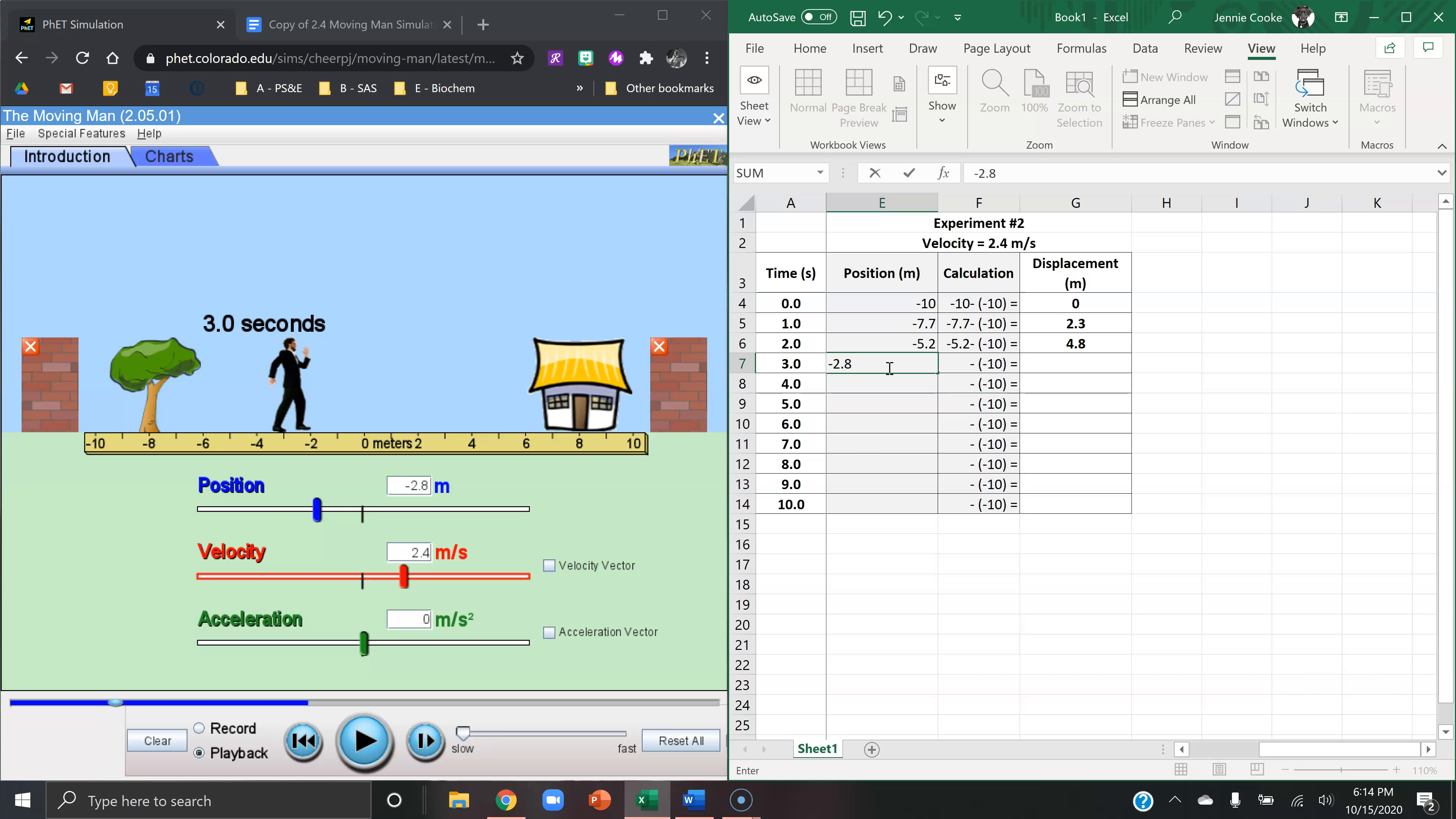
pyautogui.press('Tab')
pyautogui.press('Tab')
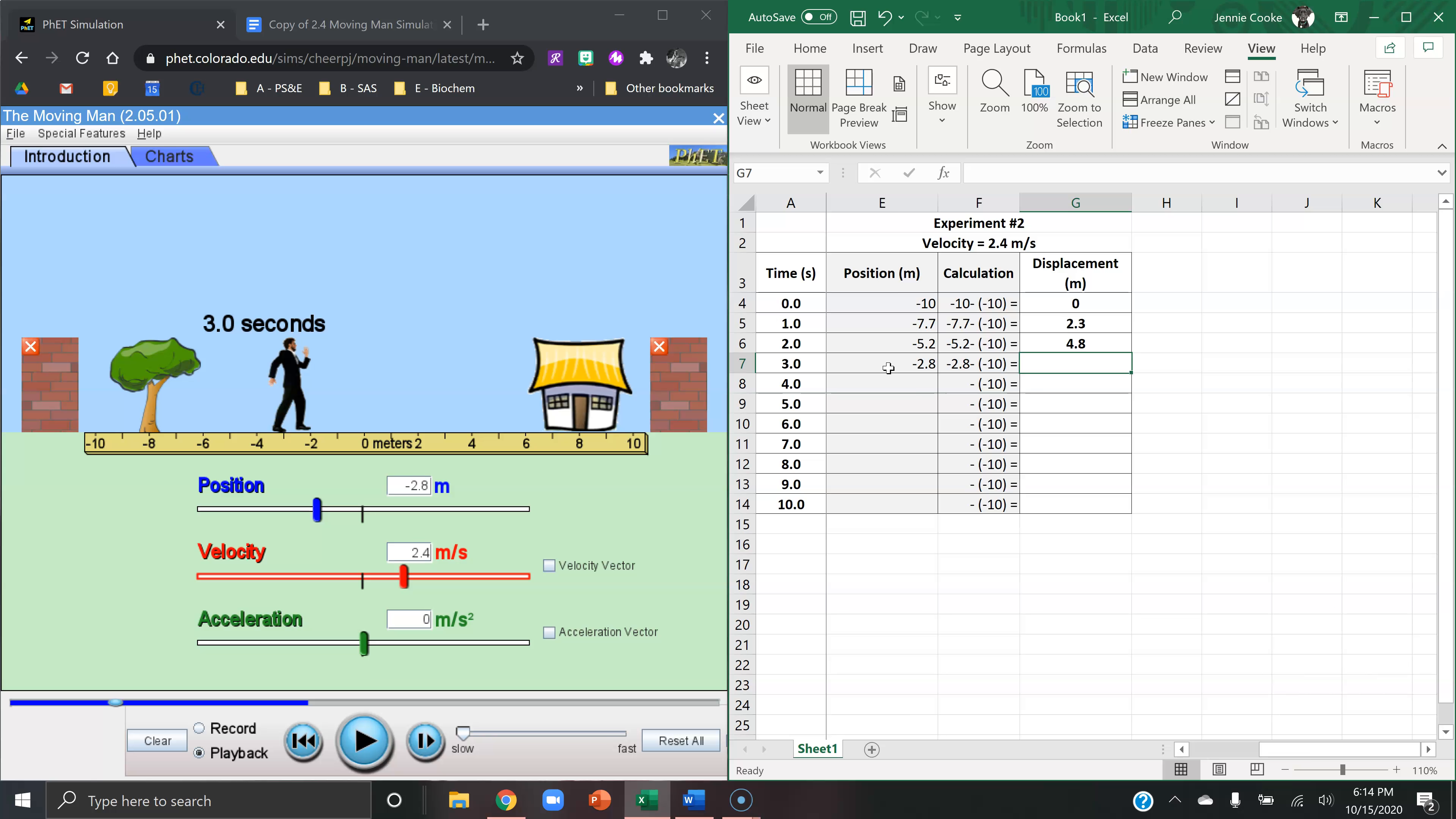
pyautogui.write('7.2')
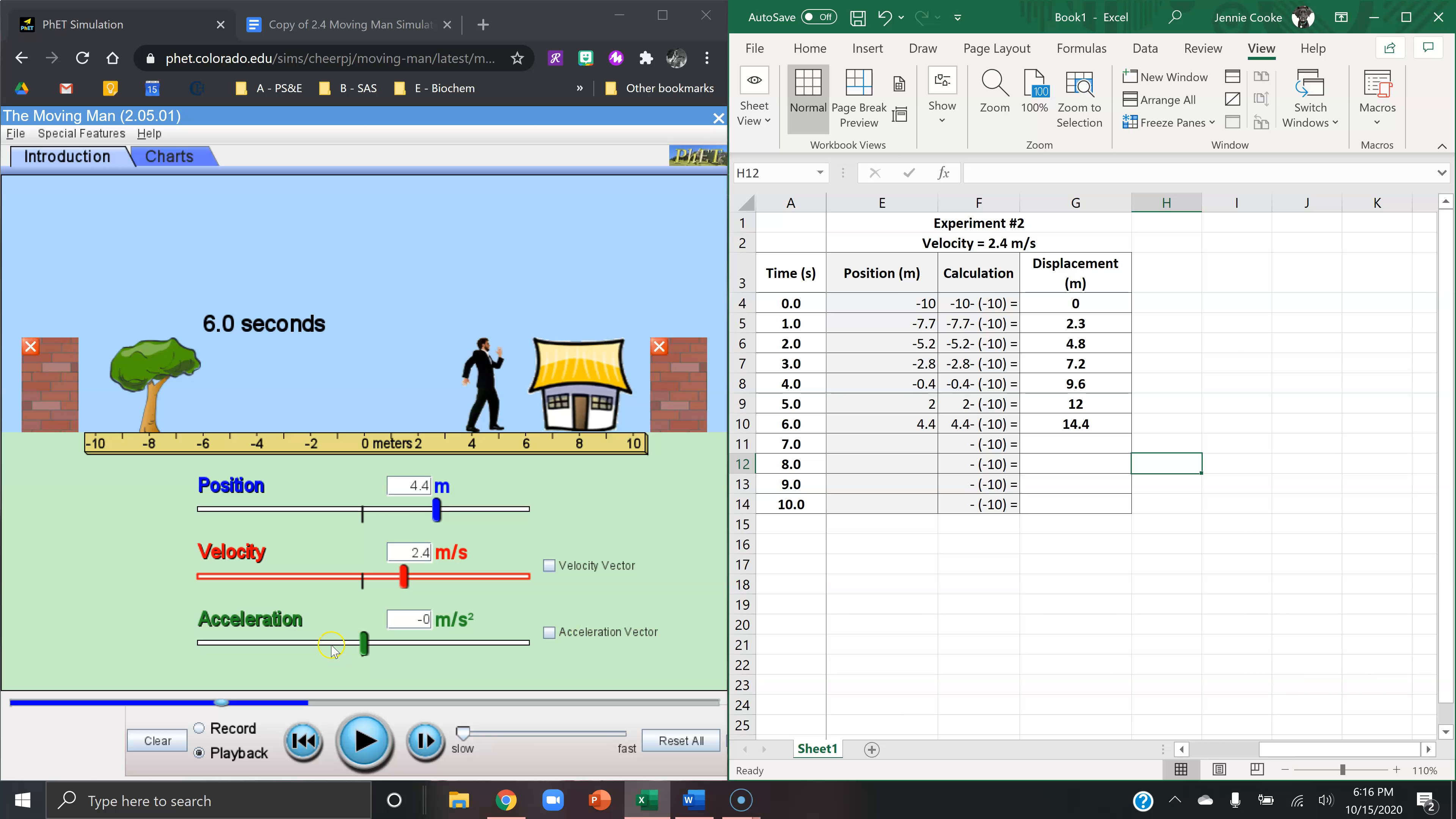
# Step: Play the Moving Man recording on to 7.0 seconds, and enter position 6.8 for 7.0 s in Excel's Experiment #2 table
pyautogui.click(361, 740)
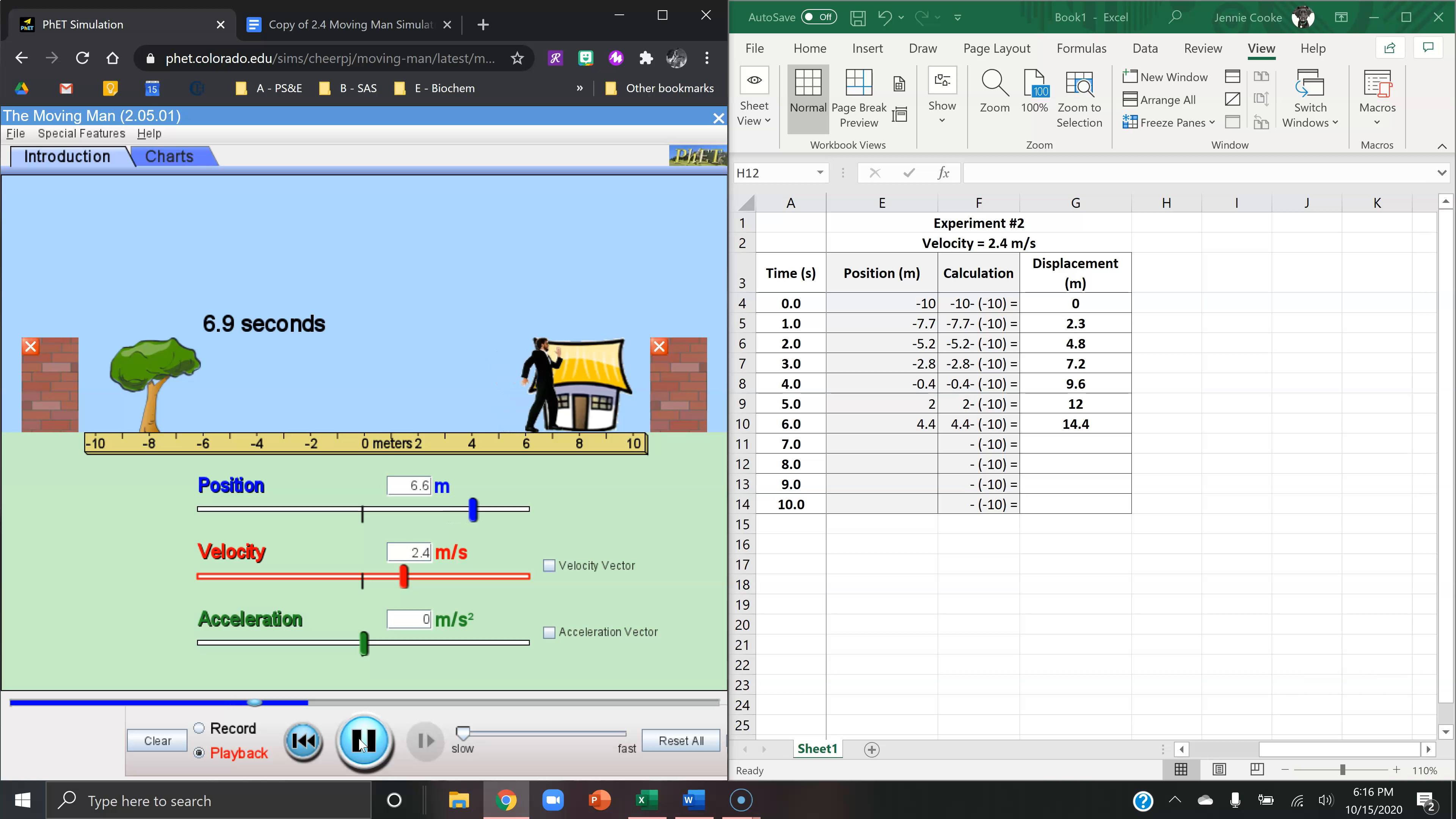
pyautogui.click(361, 743)
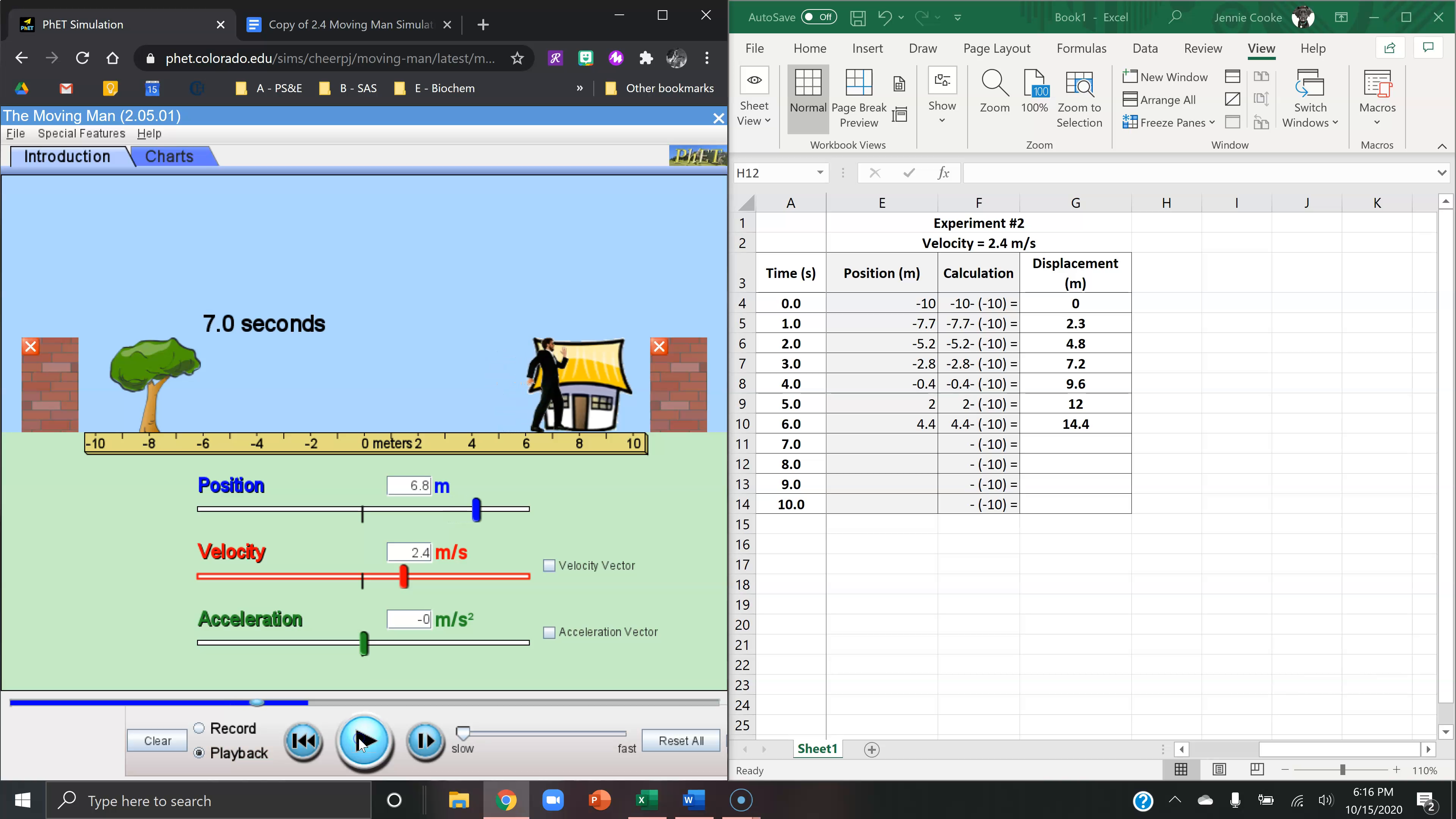
pyautogui.rightClick(896, 450)
pyautogui.click(836, 445)
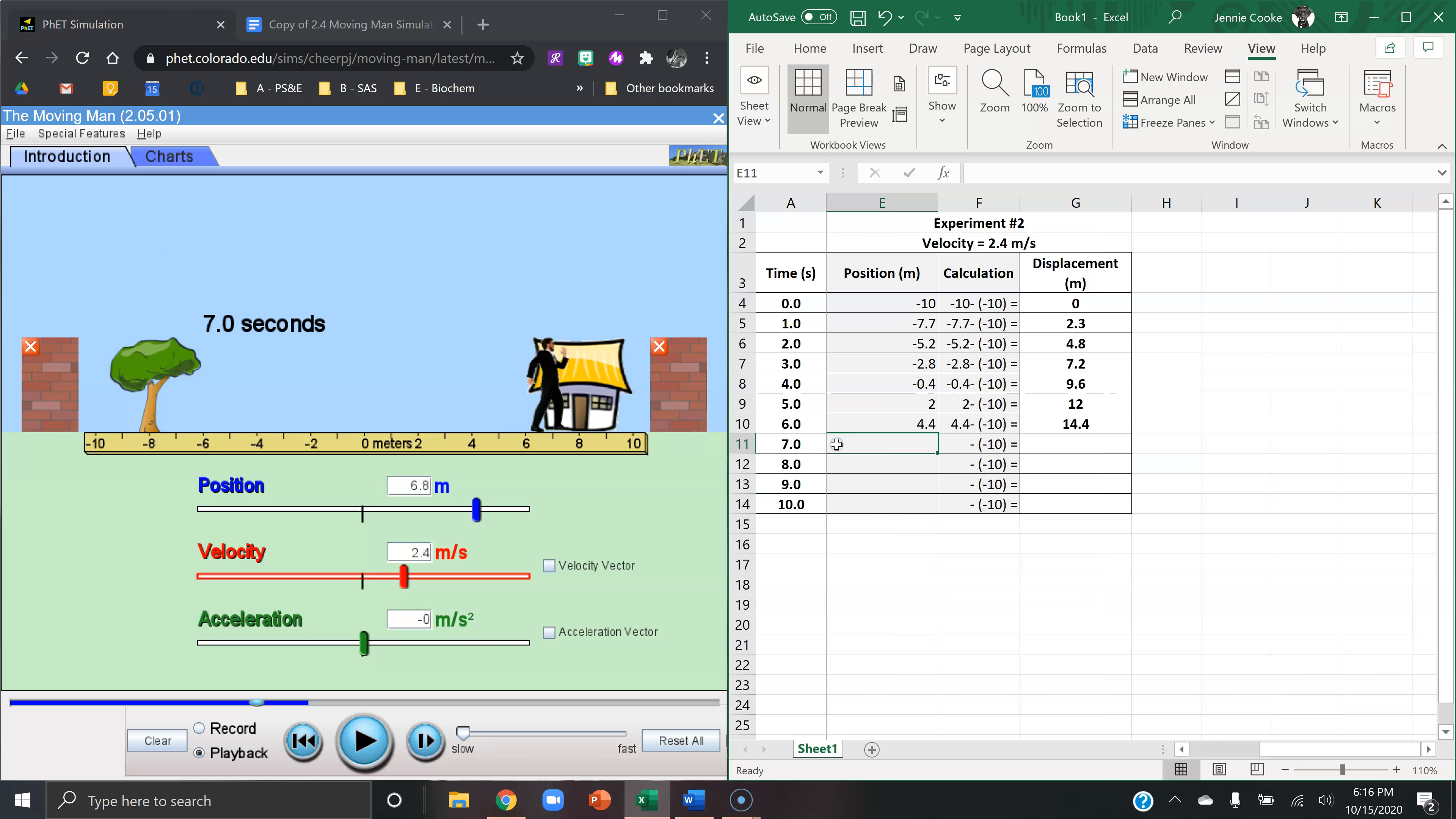
pyautogui.write('8.6')
pyautogui.press('BackSpace')
pyautogui.press('BackSpace')
pyautogui.press('BackSpace')
pyautogui.write('6.8')
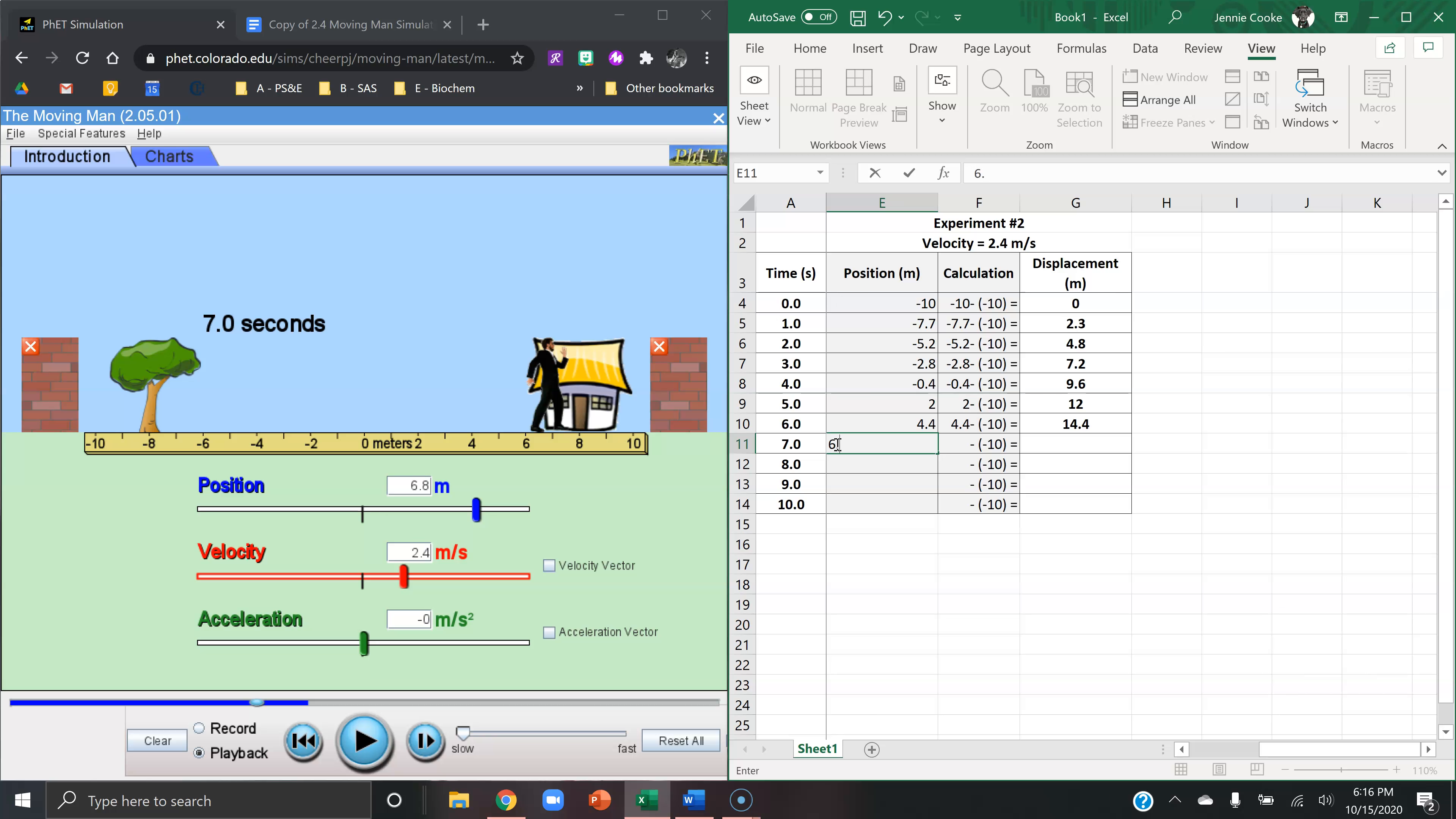
pyautogui.press('Tab')
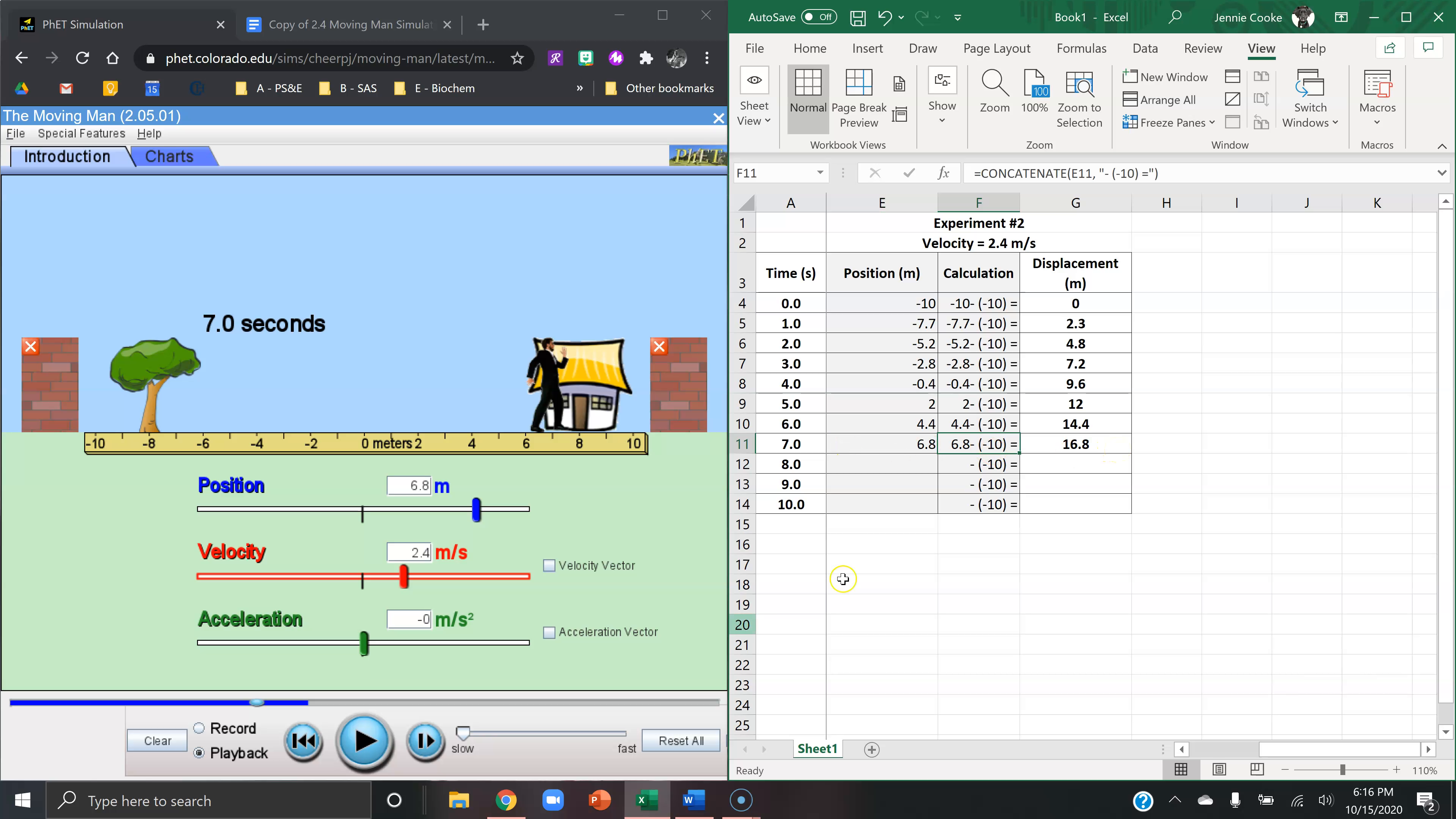
# Step: Play the Moving Man recording on to 8.0 seconds, and enter position 9.3 for 8.0 s in Excel's Experiment #2 table
pyautogui.click(372, 743)
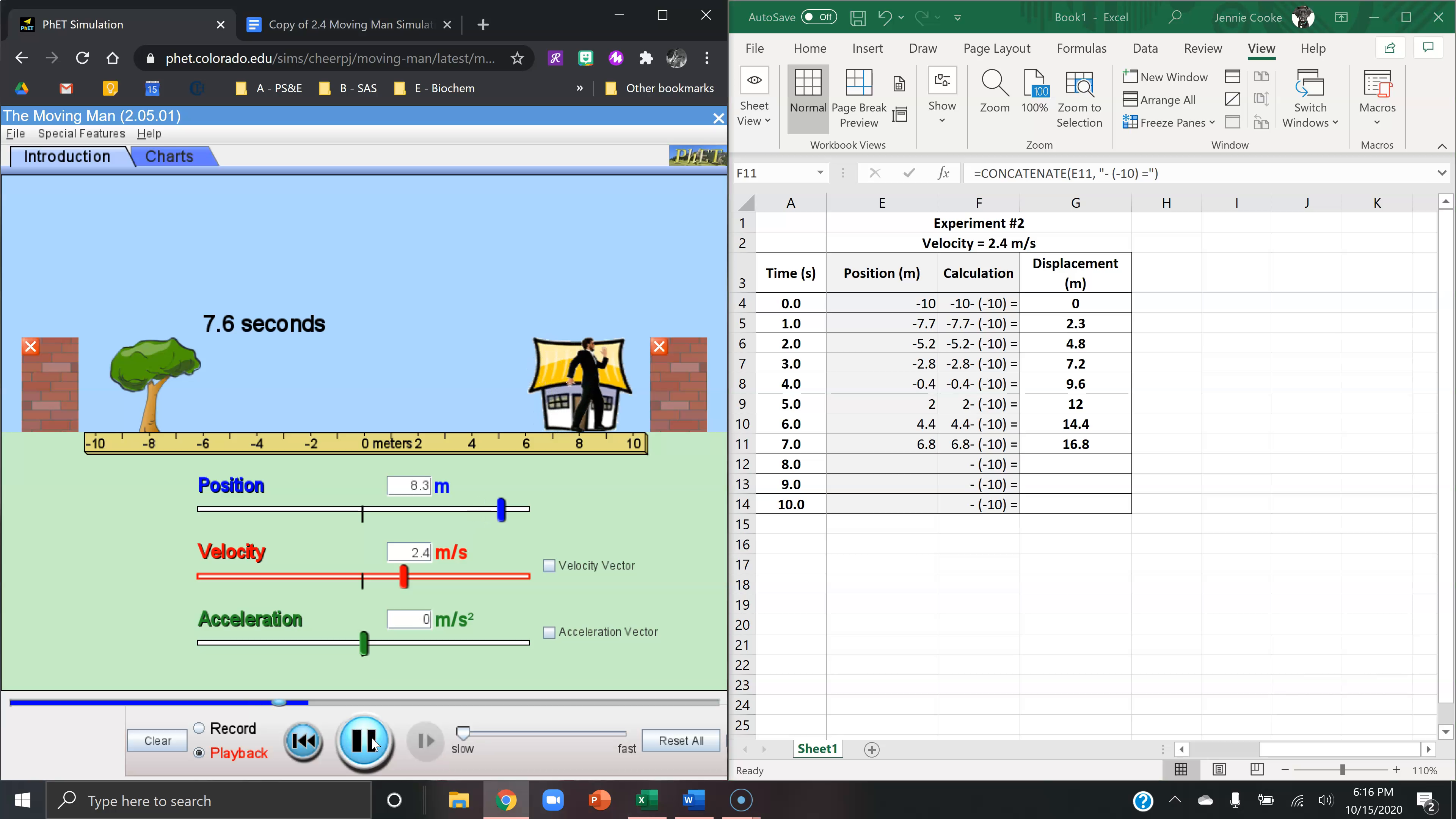
pyautogui.click(372, 743)
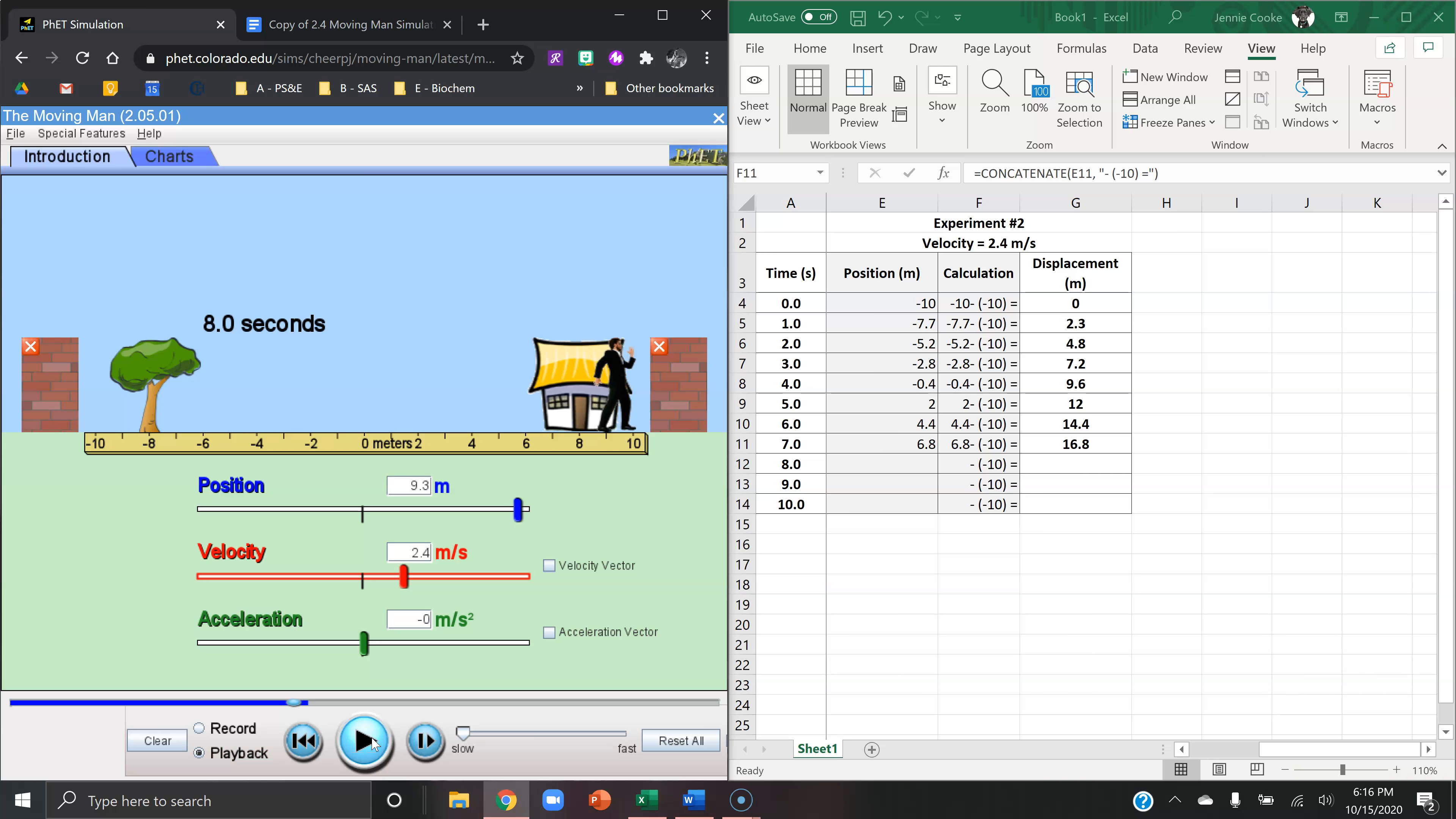
pyautogui.click(894, 467)
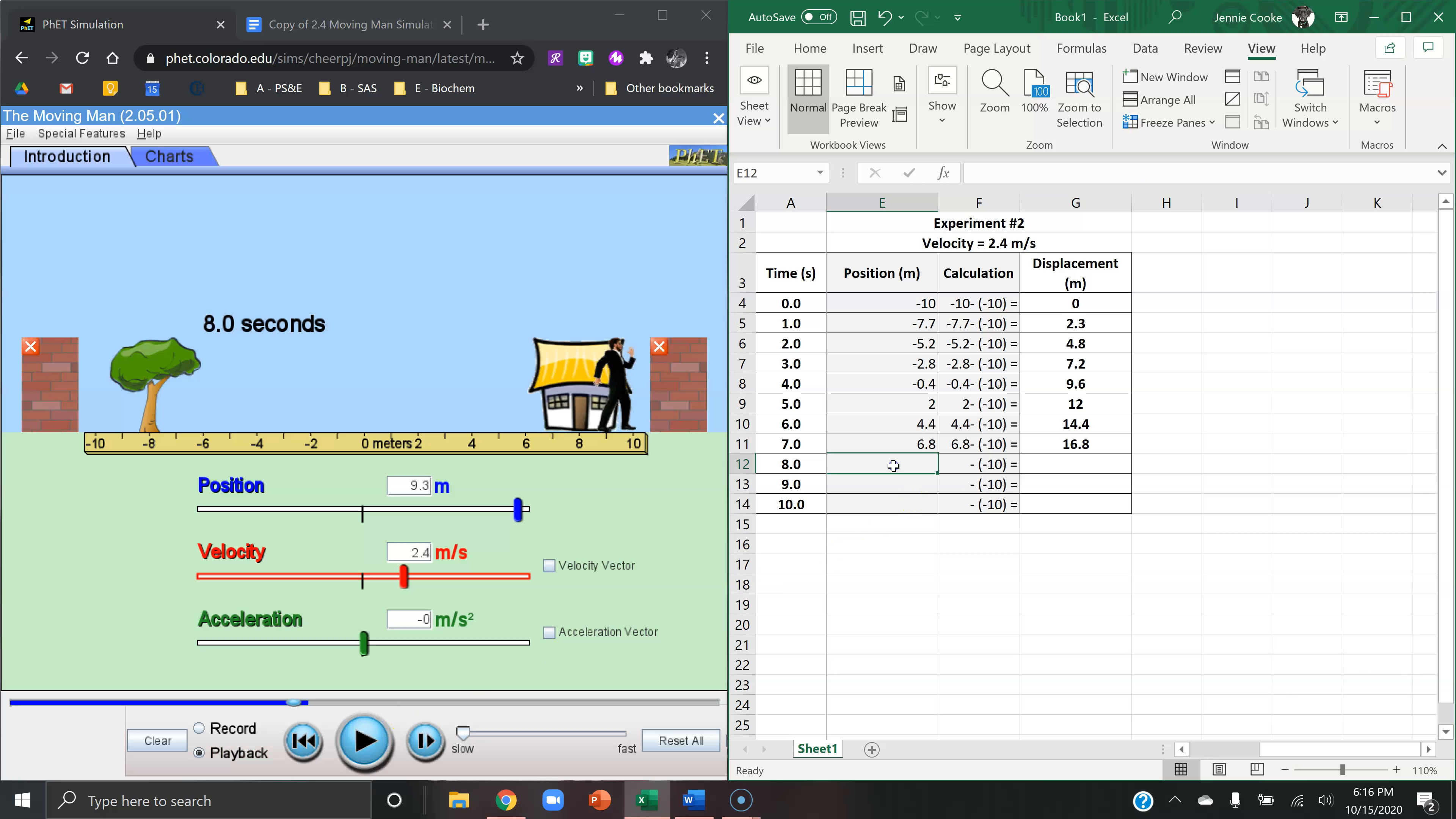
pyautogui.write('9.3')
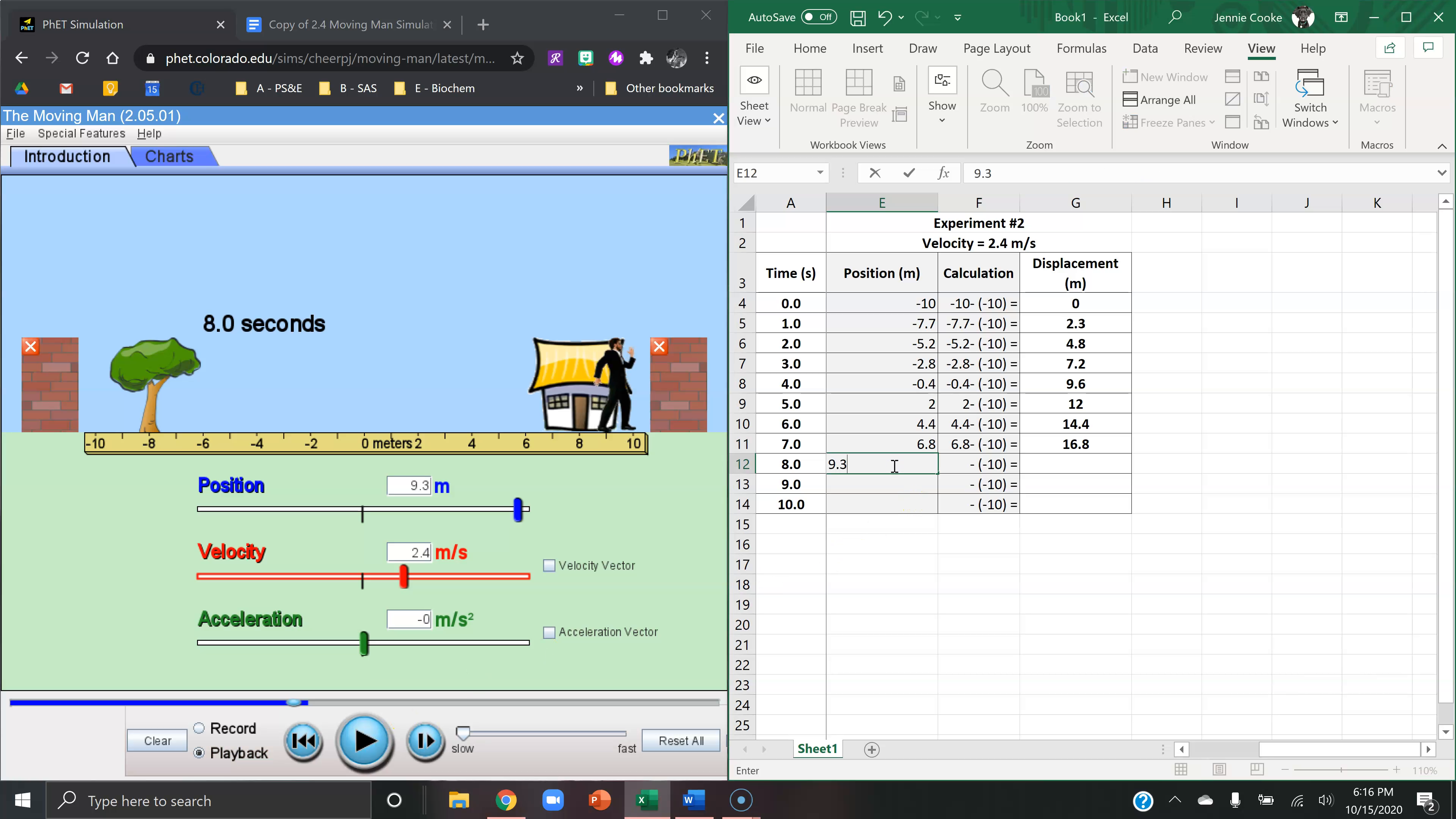
pyautogui.press('Return')
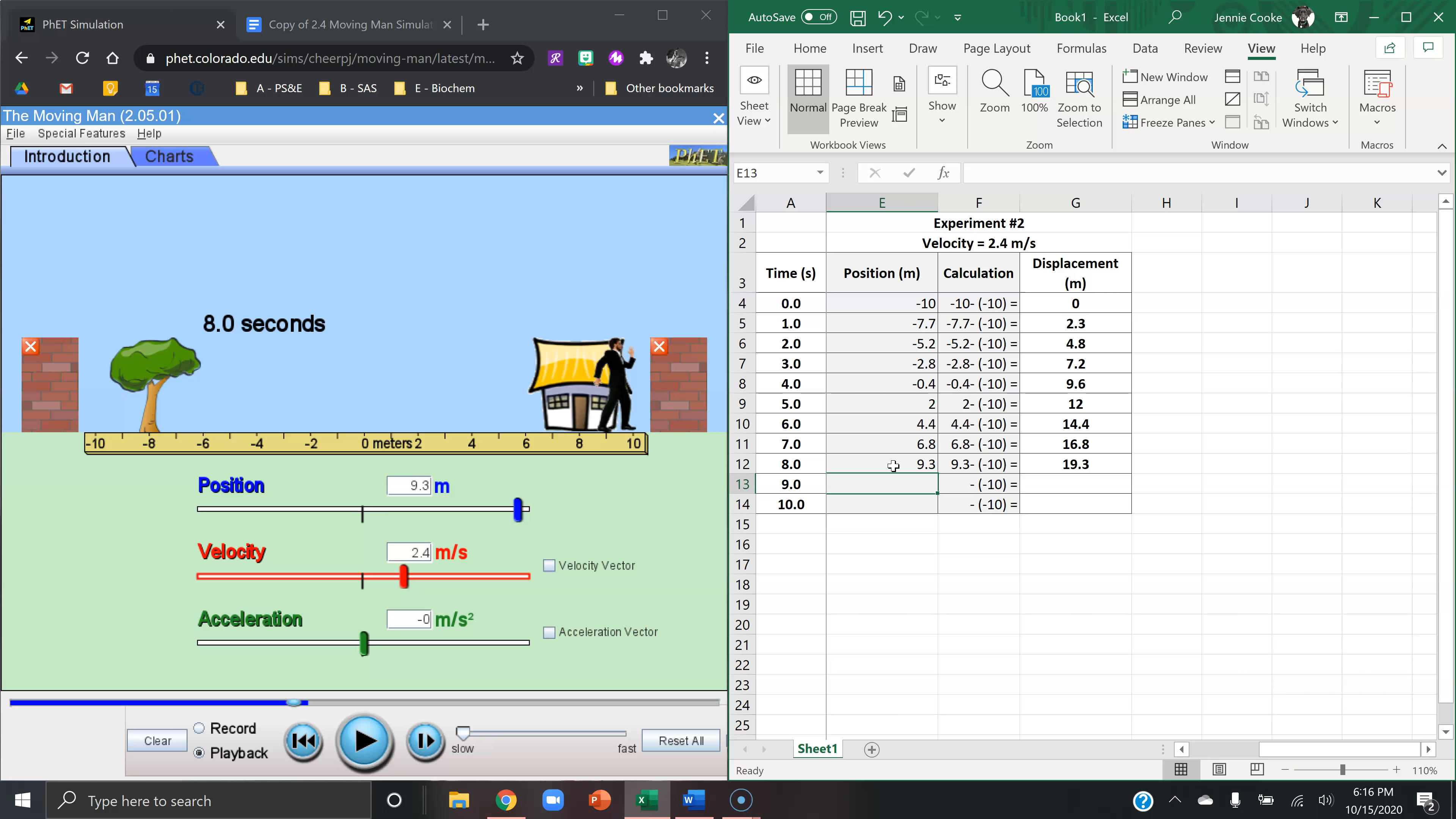
# Step: Clear the Experiment #2 Calculation cells for 9.0 s and 10.0 s in the Excel sheet
pyautogui.press('Right')
pyautogui.press('Delete')
pyautogui.press('Down')
pyautogui.press('Delete')
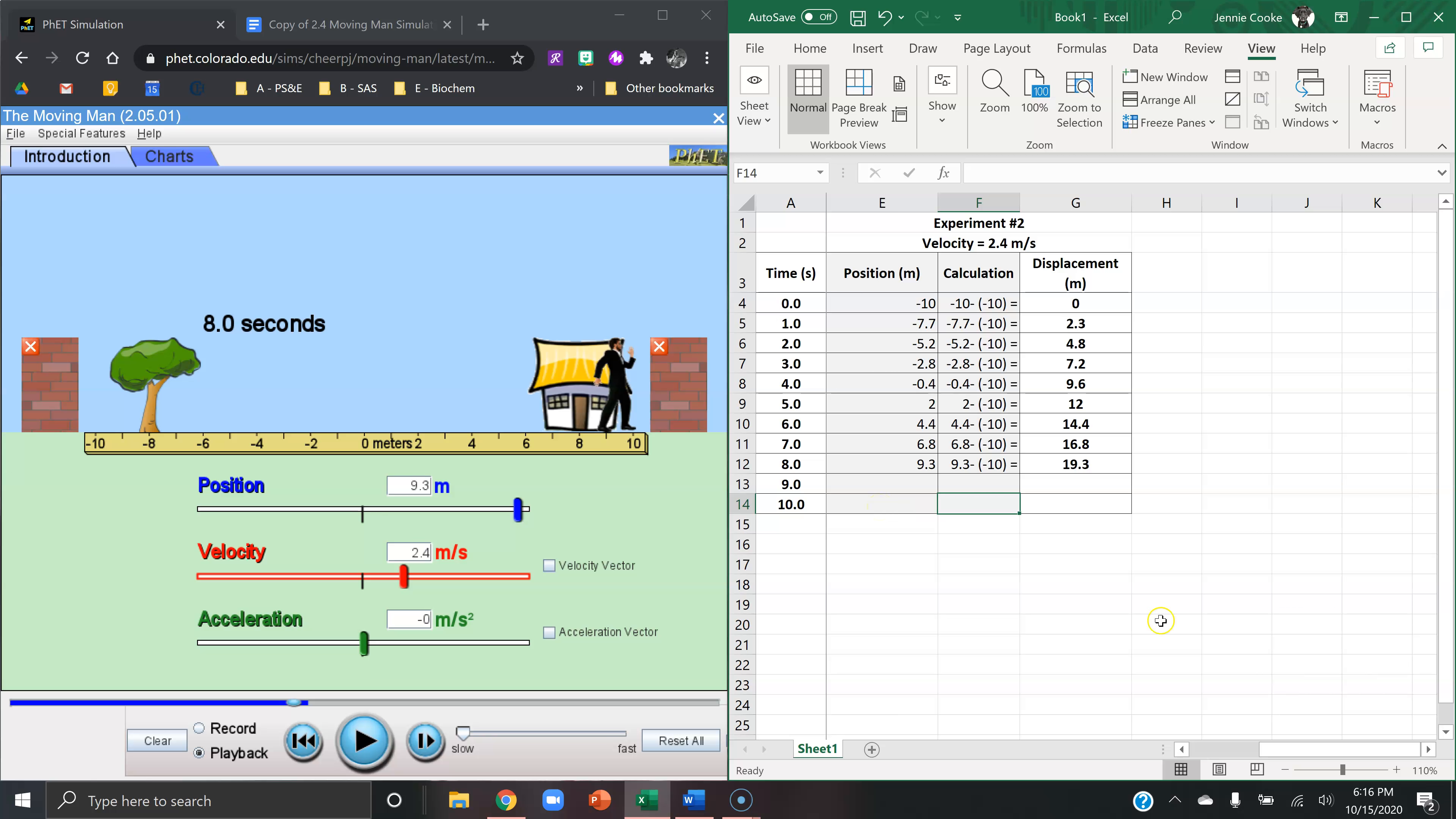
pyautogui.click(1221, 750)
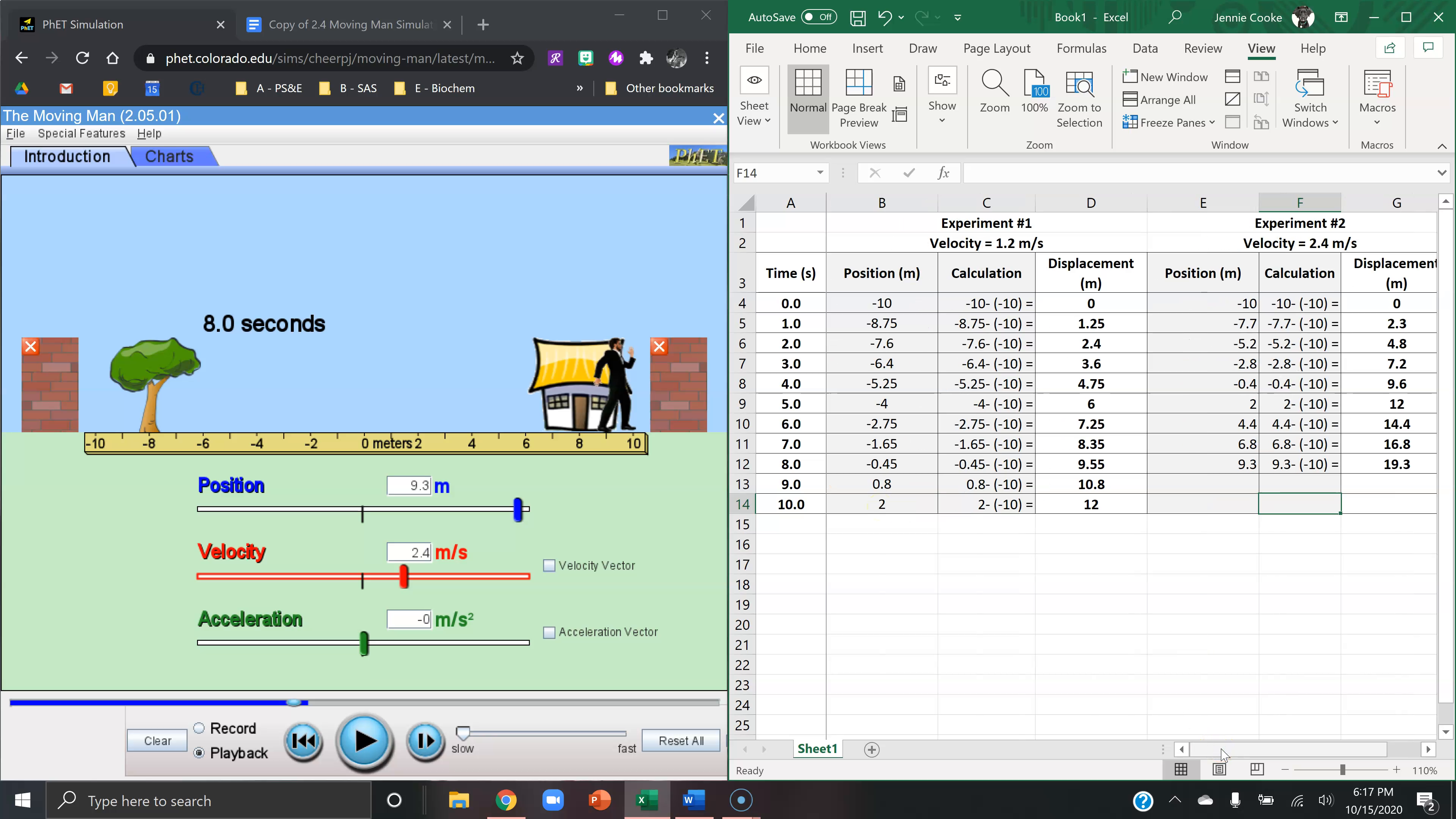